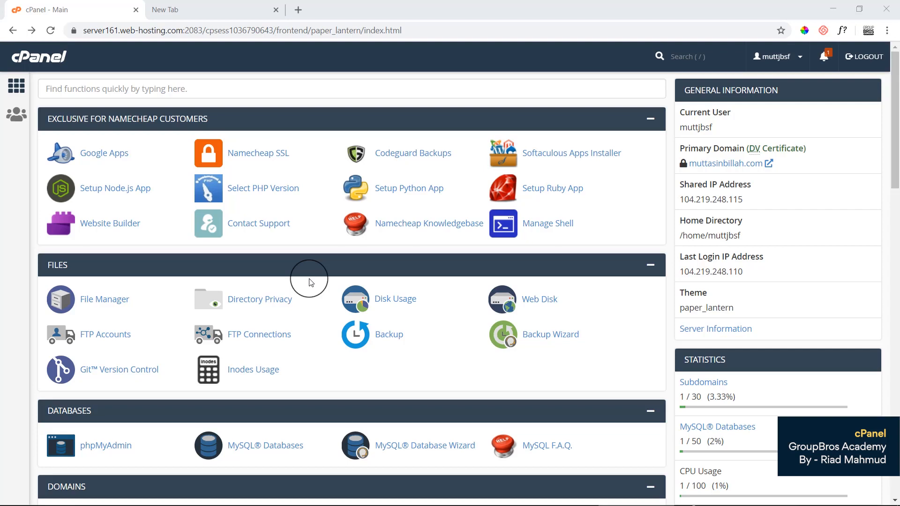
Go to wordpress.org in the empty new tab.
left_click(215, 13)
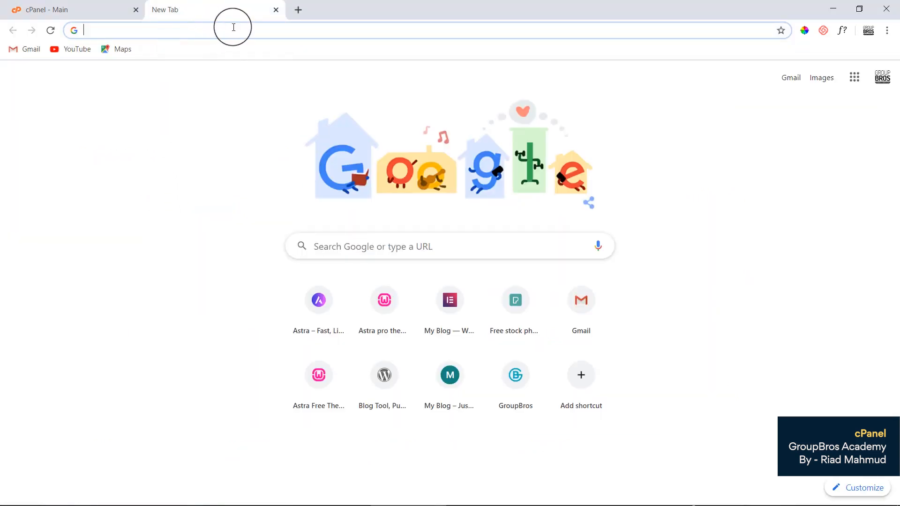
type("wordpress")
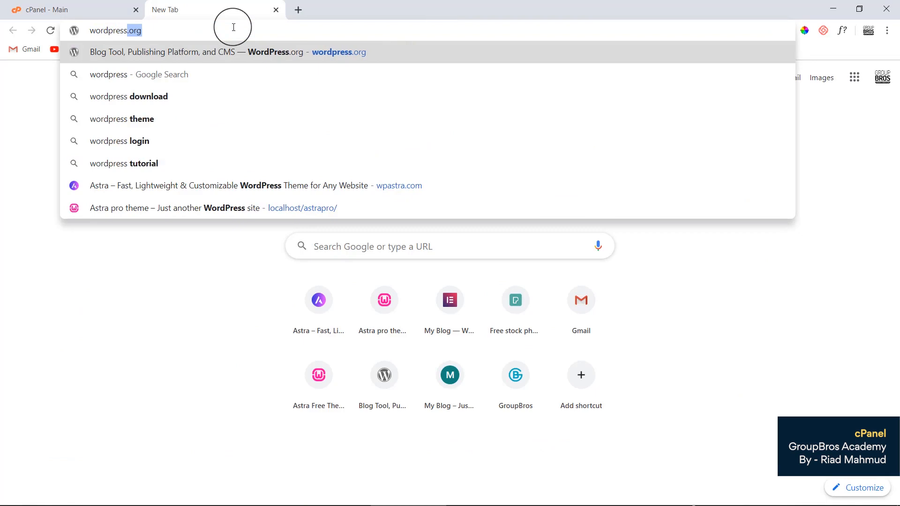
type(".org")
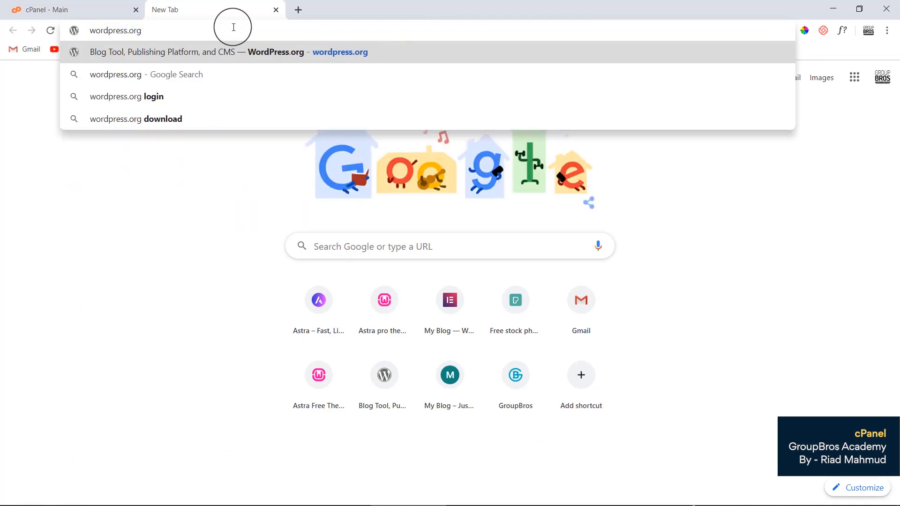
key("Return")
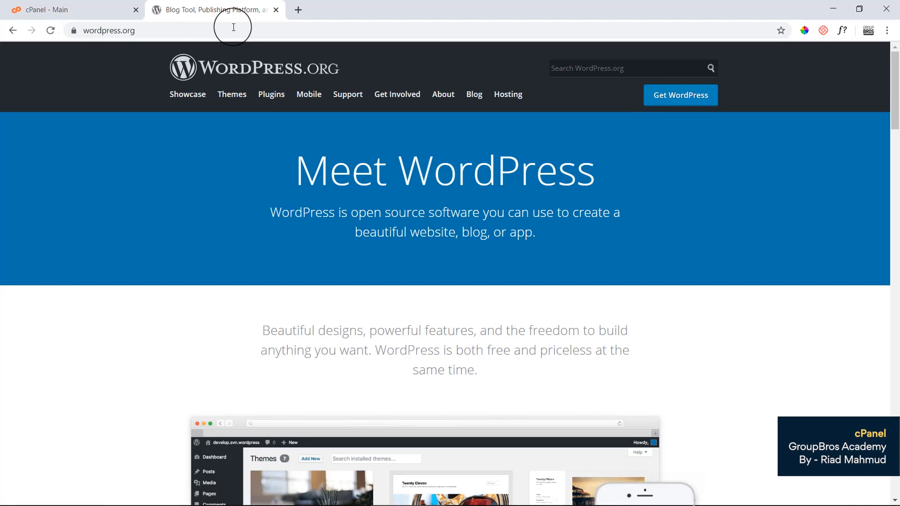
Download the WordPress 5.4 zip package and close the WordPress tab, keeping cPanel open.
left_click(672, 96)
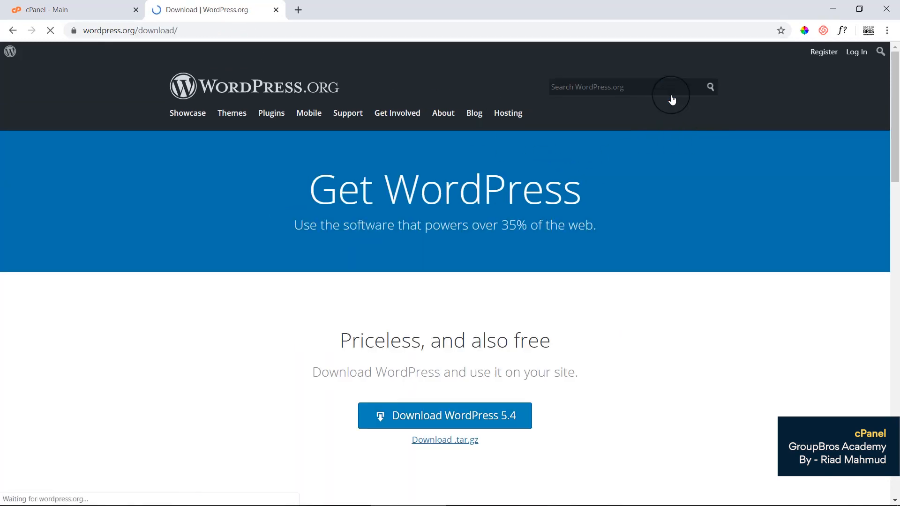
scroll(510, 342, "down", 3)
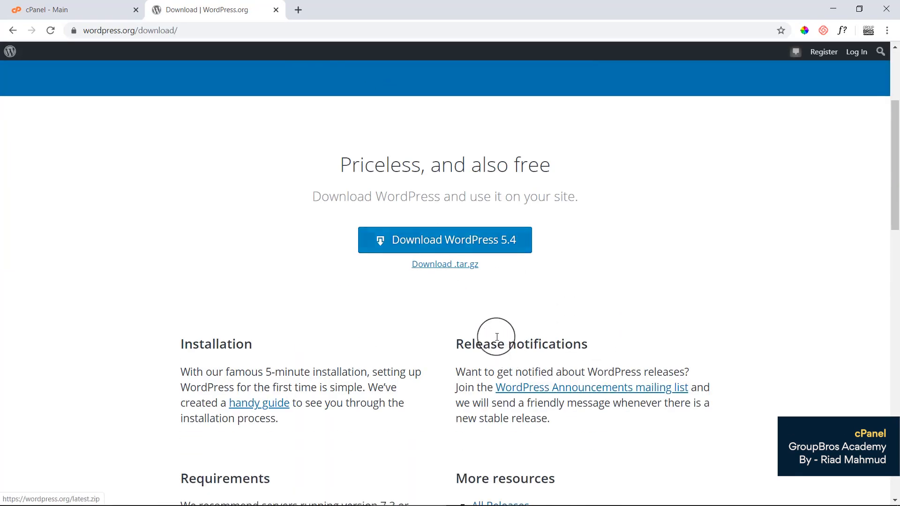
left_click(469, 244)
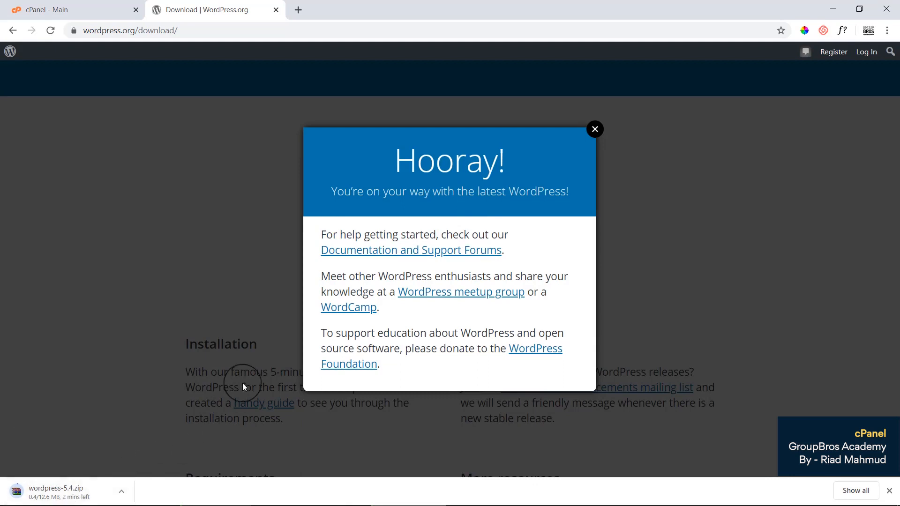
left_click(594, 129)
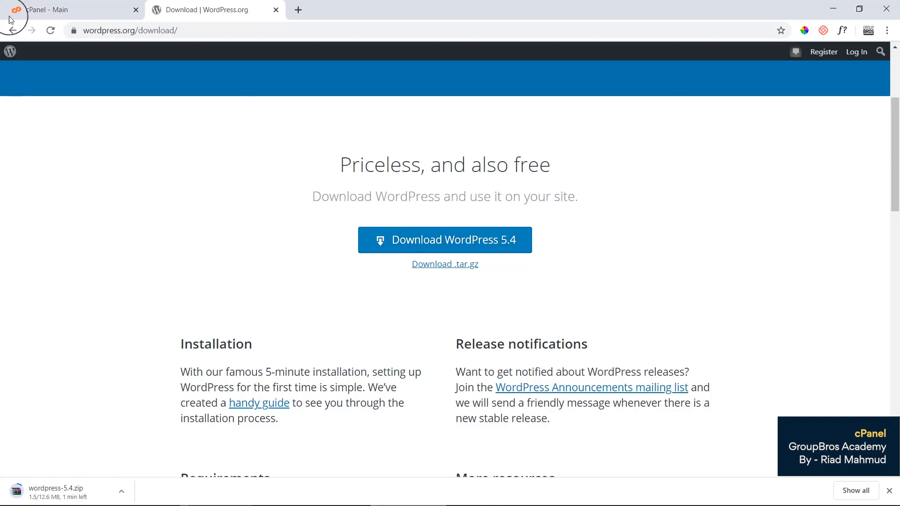
left_click(38, 9)
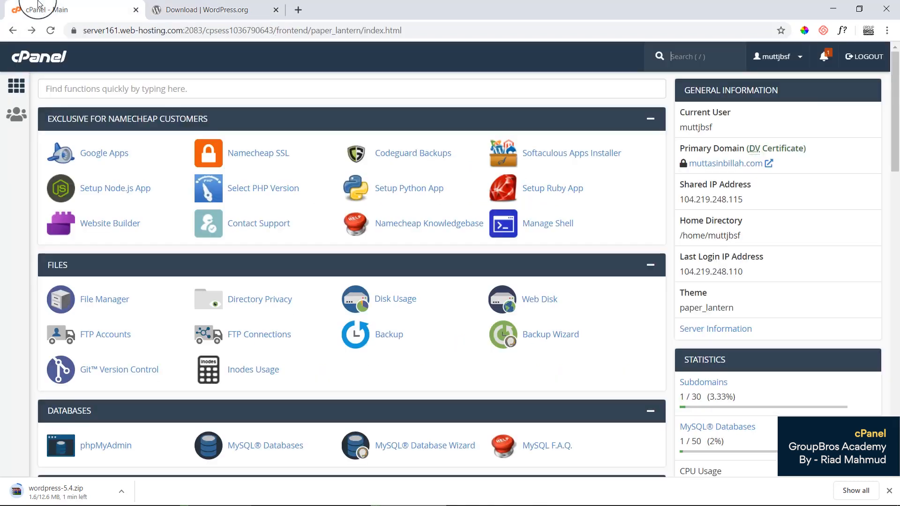
left_click(275, 9)
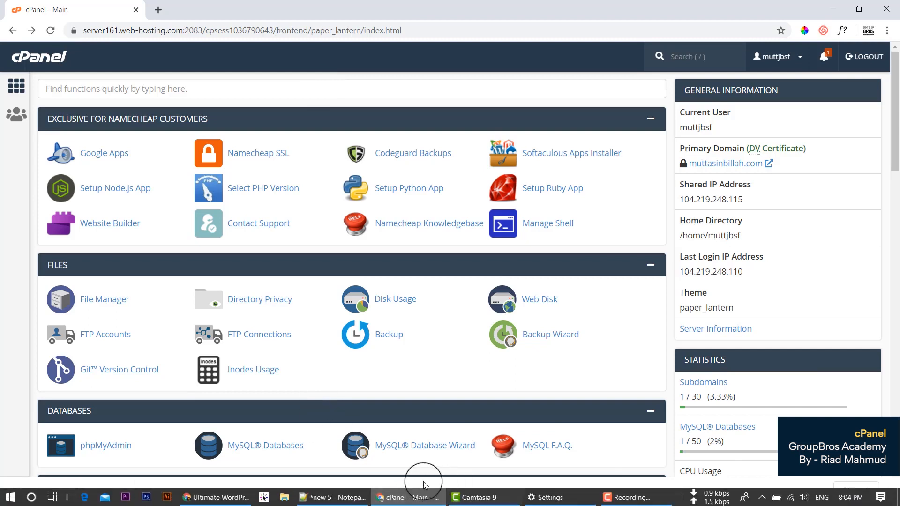
Add 'database name:', 'database user:' and 'database pass:' lines to the Notepad++ notes, leaving them unsaved.
left_click(331, 497)
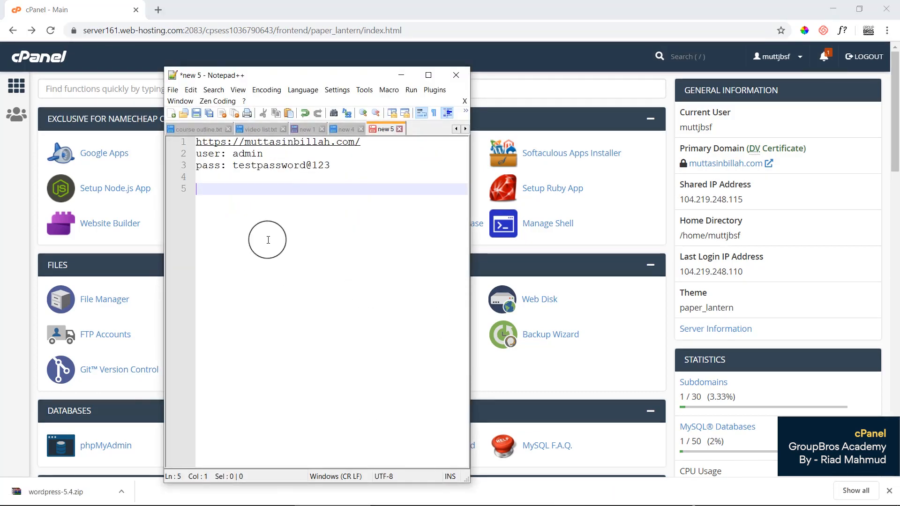
type("database")
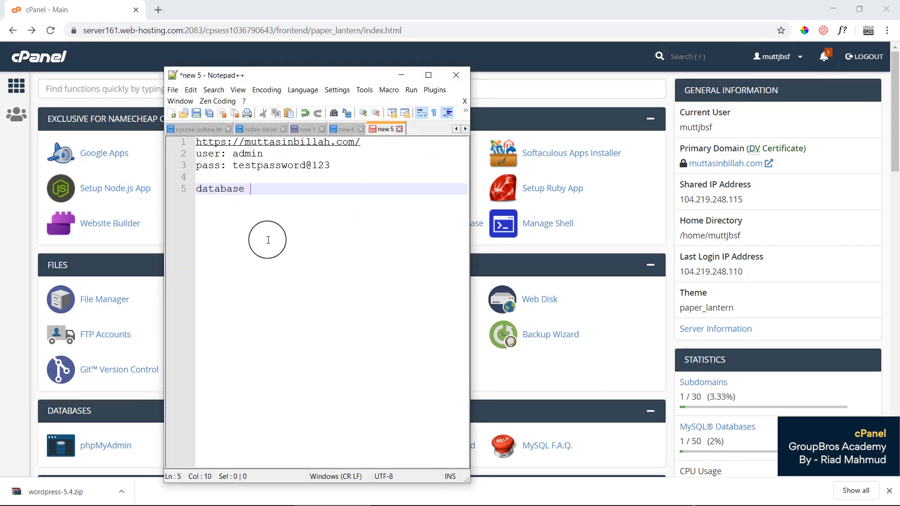
type(" name:")
key("Return")
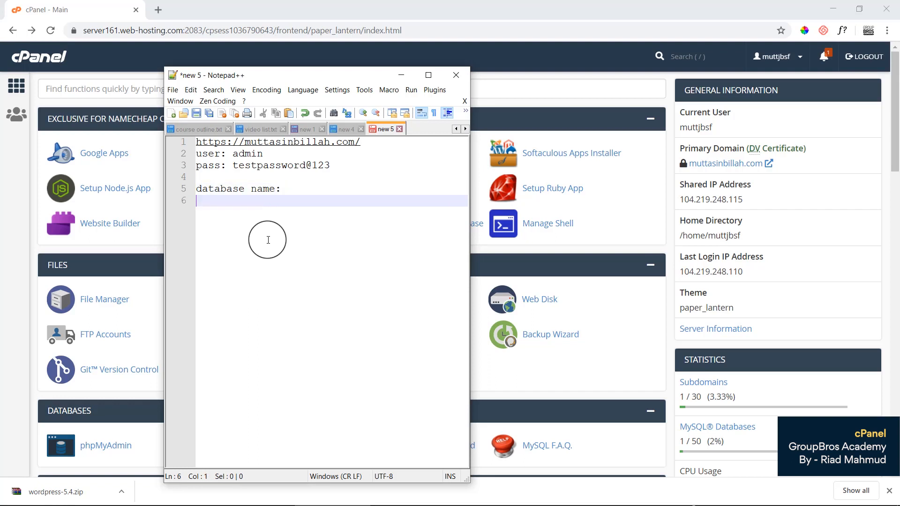
type("database user:")
key("Return")
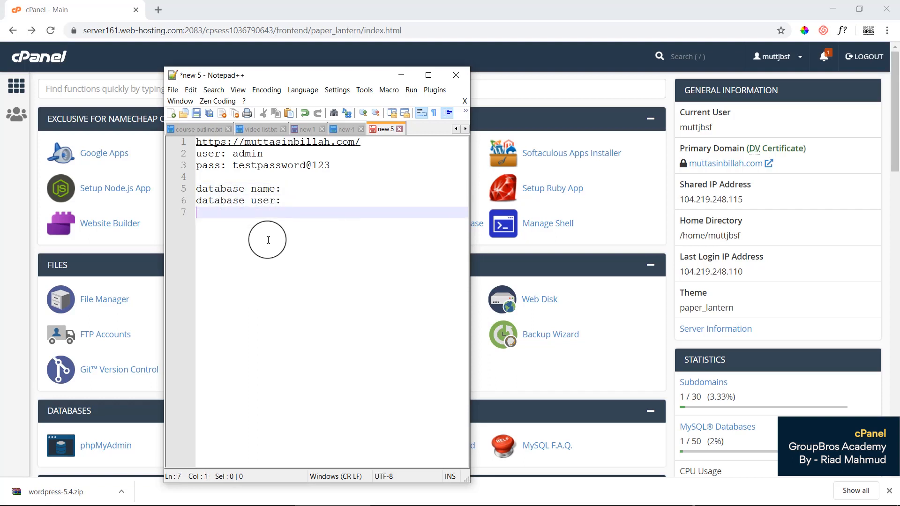
type("database pass:")
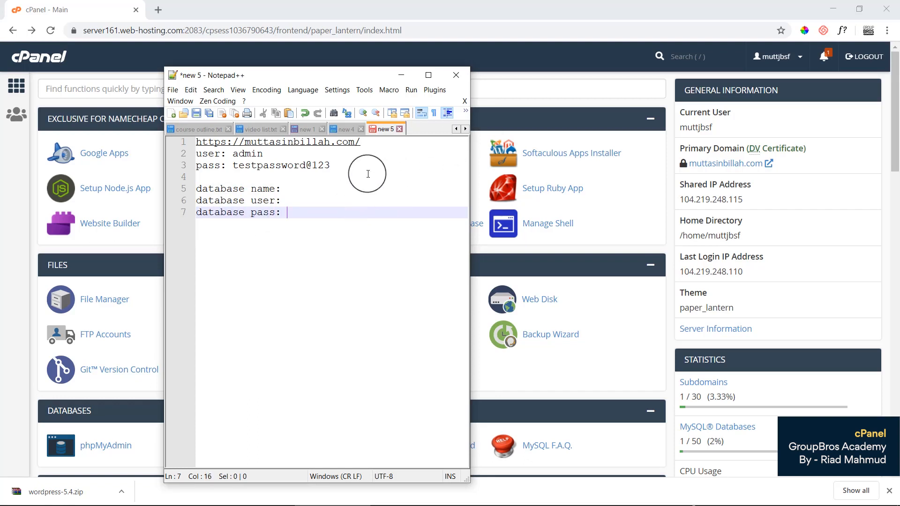
left_click(284, 178)
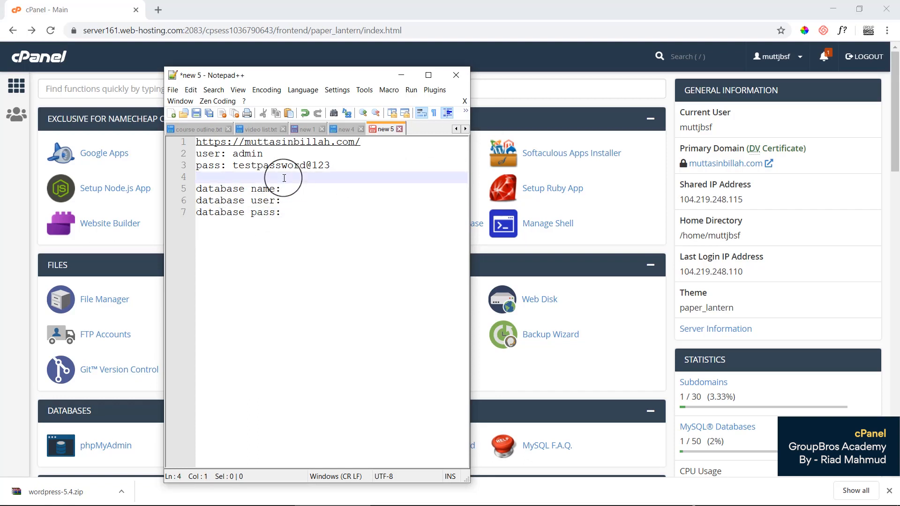
key("ctrl+s")
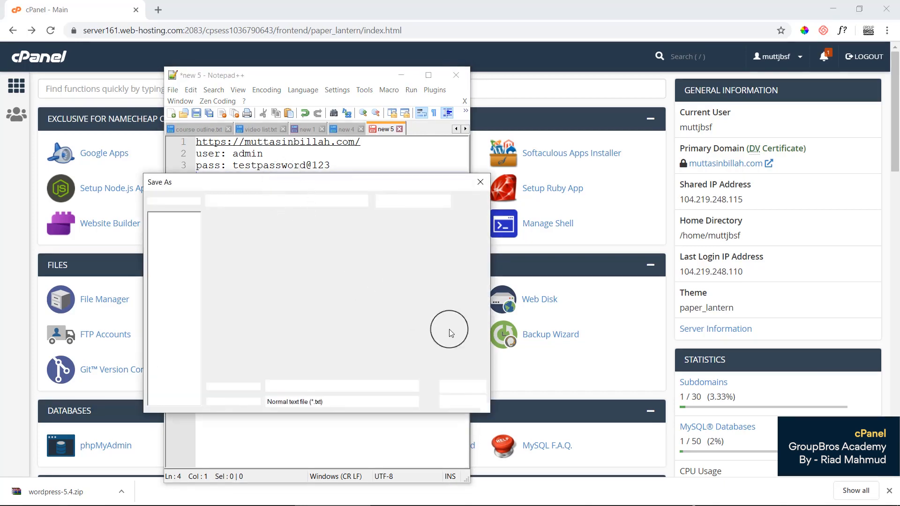
left_click(464, 404)
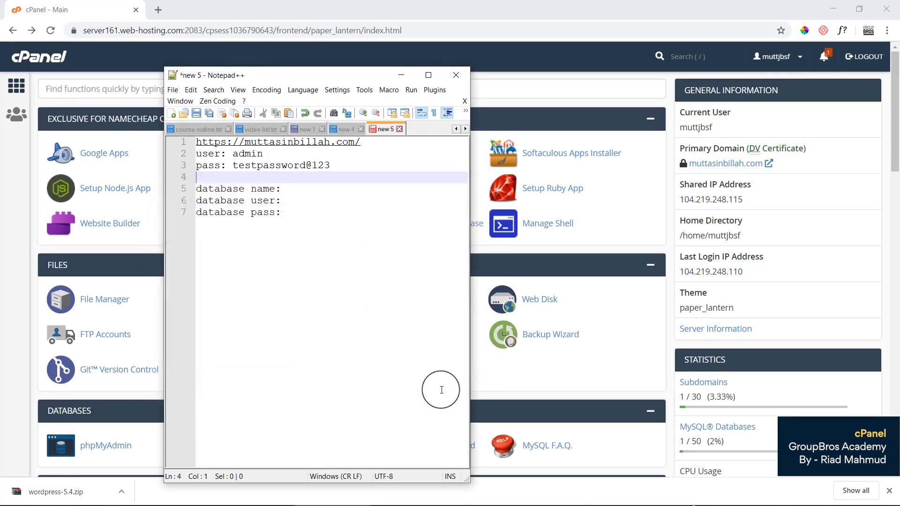
Create the MySQL database testdb and select its full name, muttjbsf_testdb.
left_click(43, 9)
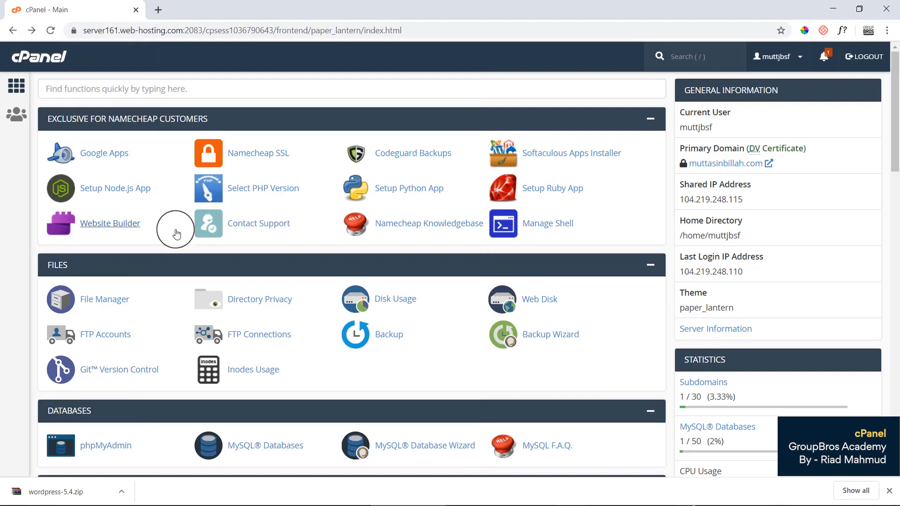
scroll(301, 282, "down", 4)
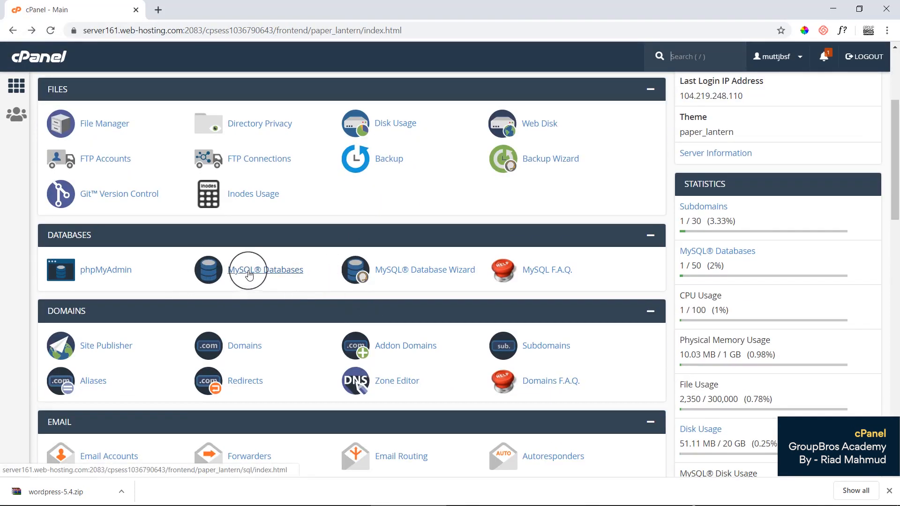
left_click(271, 276)
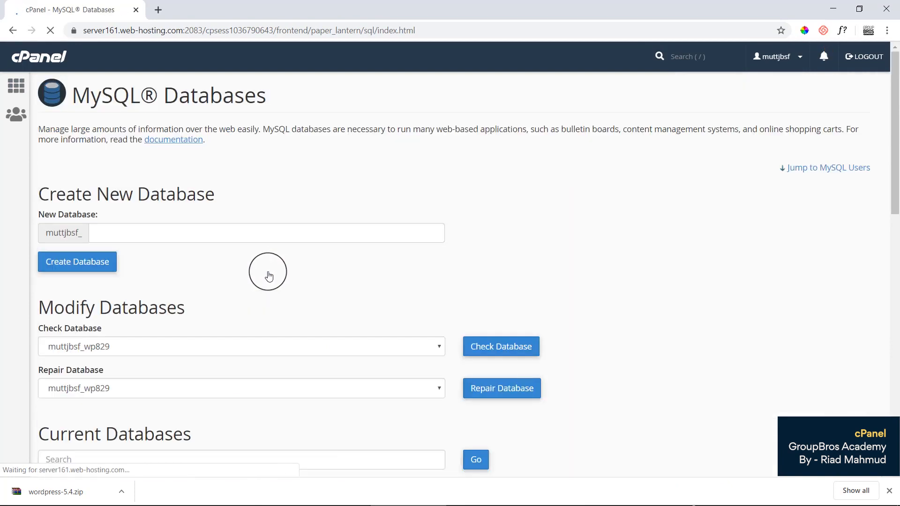
left_click(127, 232)
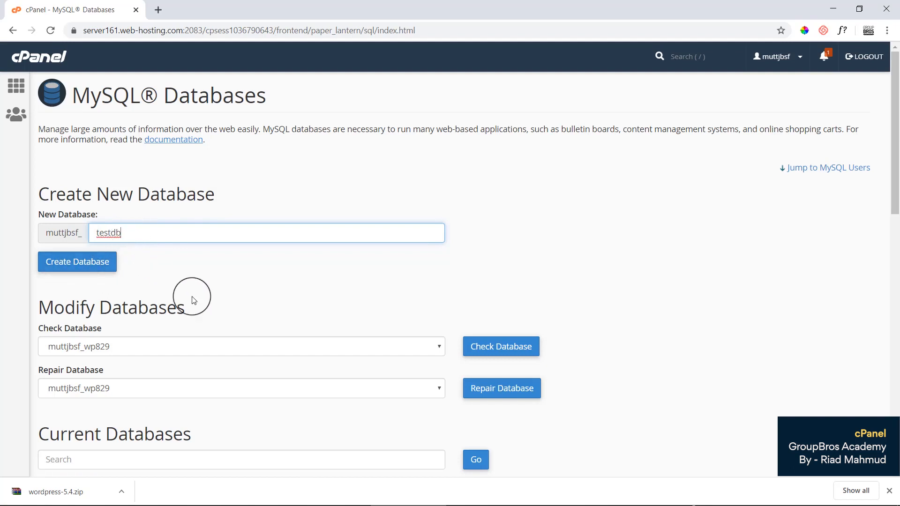
left_click(69, 268)
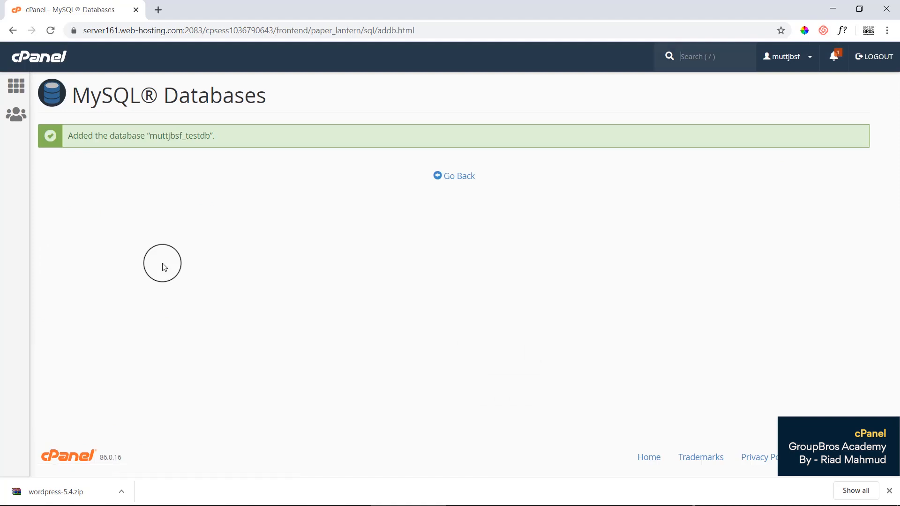
double_click(184, 140)
key("ctrl+c")
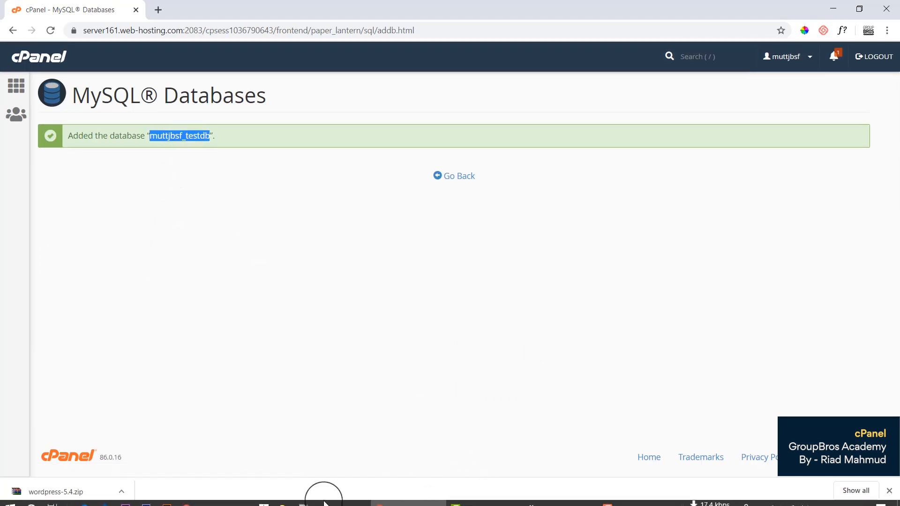
Paste muttjbsf_testdb onto the notes' database name line, then go back to MySQL Databases.
left_click(330, 501)
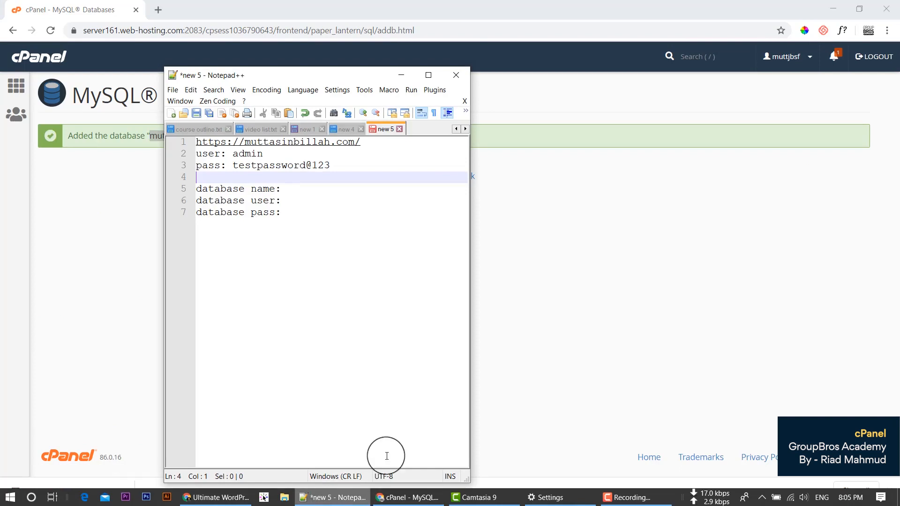
left_click(308, 190)
key("ctrl+v")
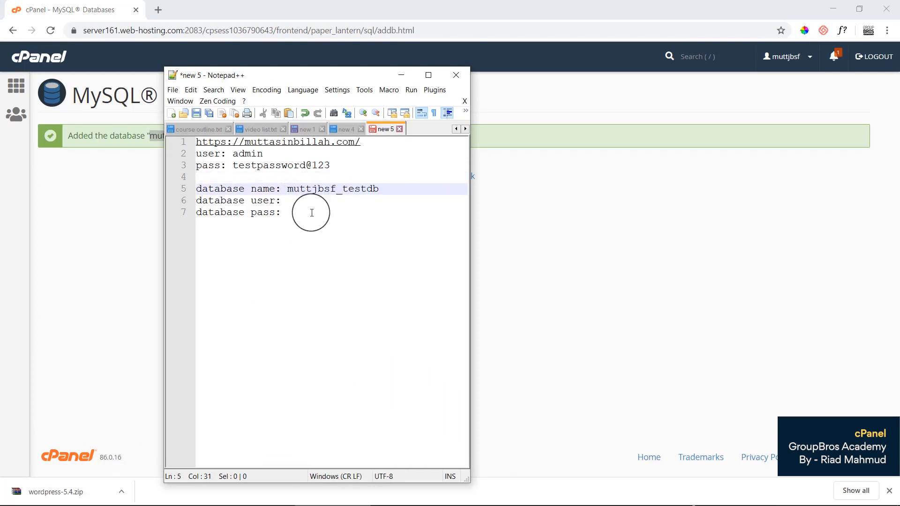
left_click(77, 264)
left_click(468, 180)
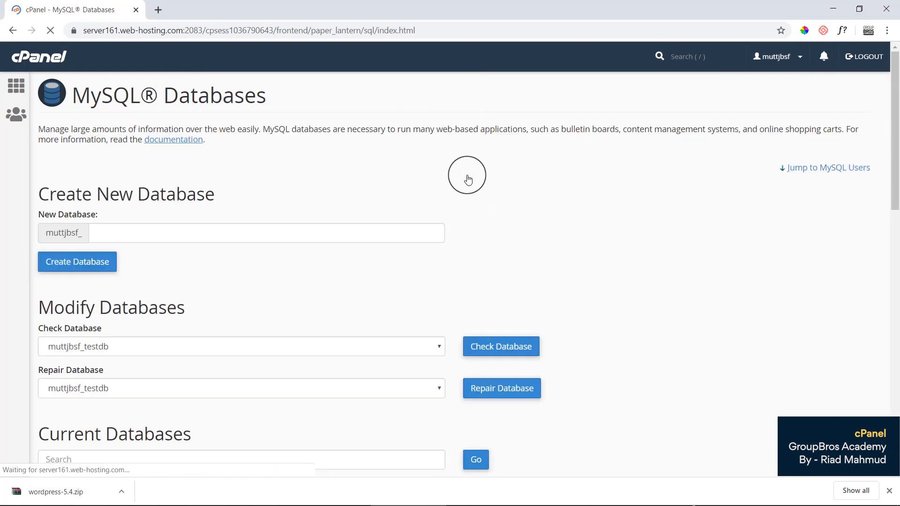
Enter dbuser as the new MySQL user's username.
scroll(253, 332, "down", 3)
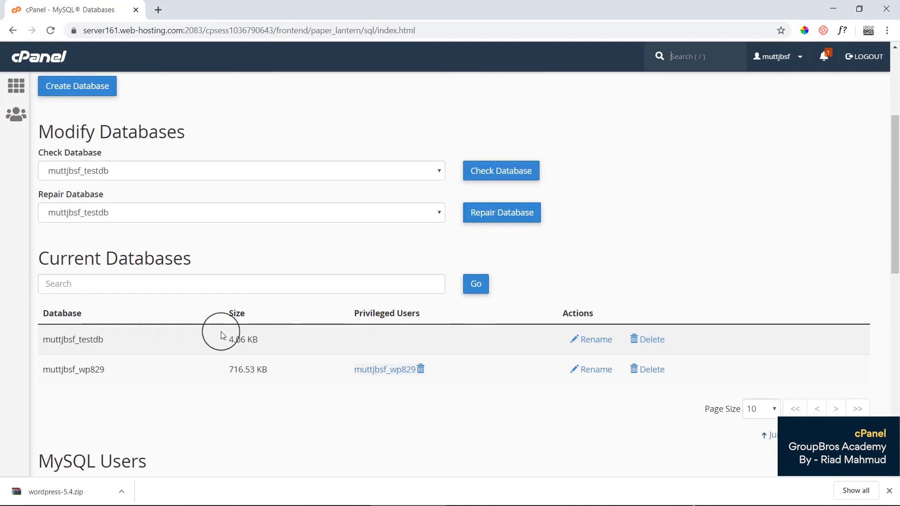
scroll(96, 265, "down", 3)
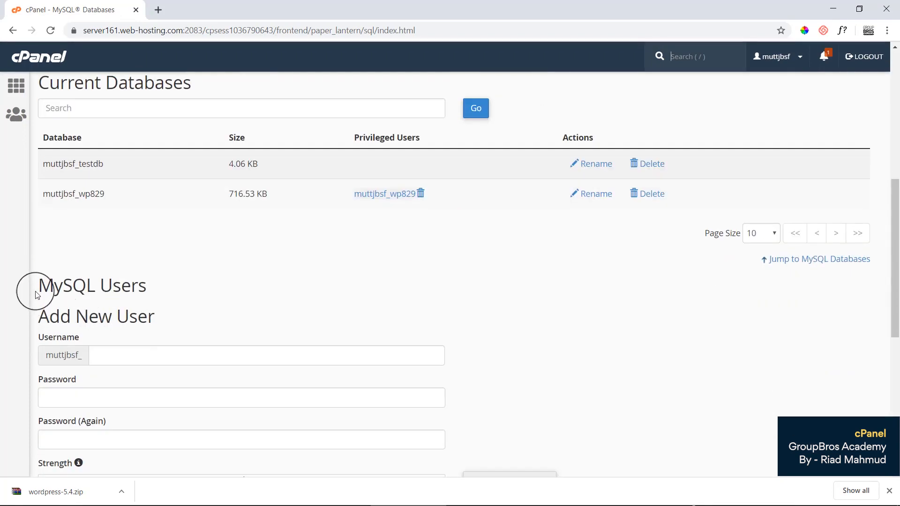
left_click_drag(40, 286, 88, 285)
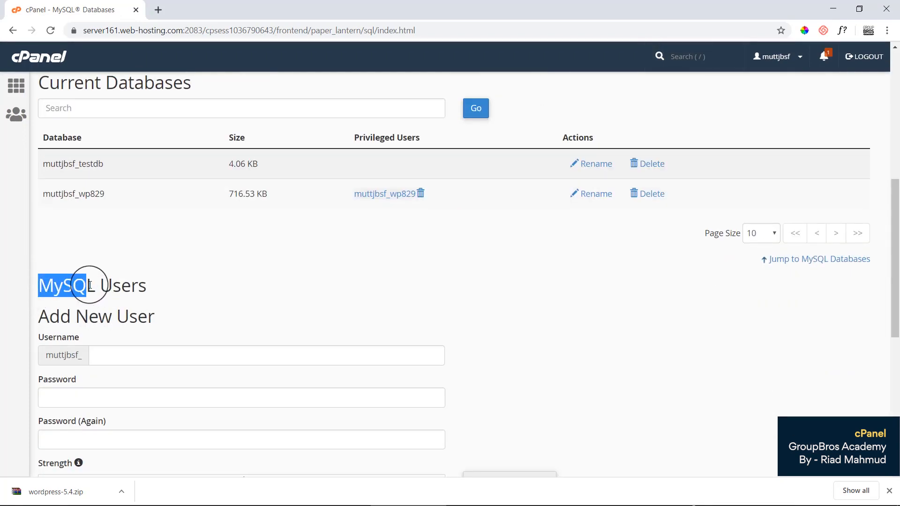
scroll(155, 305, "down", 3)
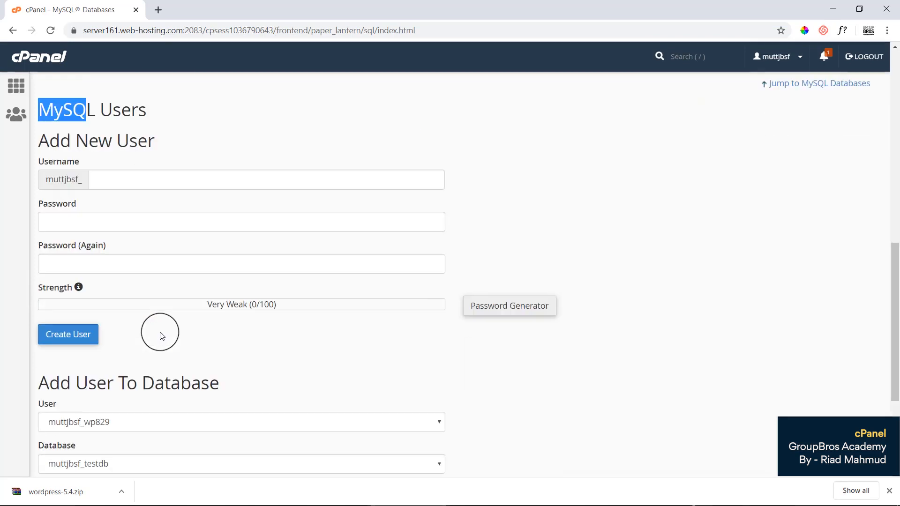
left_click(119, 180)
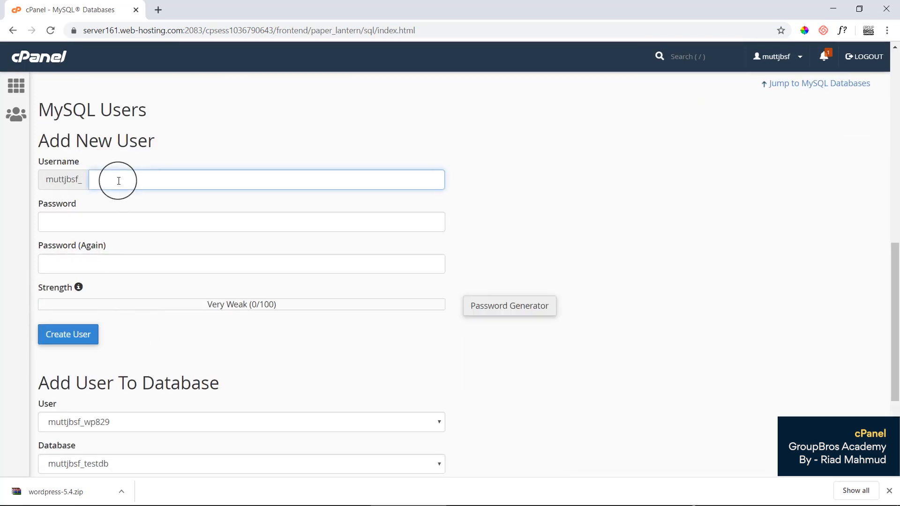
type("dbuser")
left_click_drag(64, 144, 147, 141)
left_click(121, 179)
Generate a very strong password, copy it, and use it for both password fields.
left_click(482, 220)
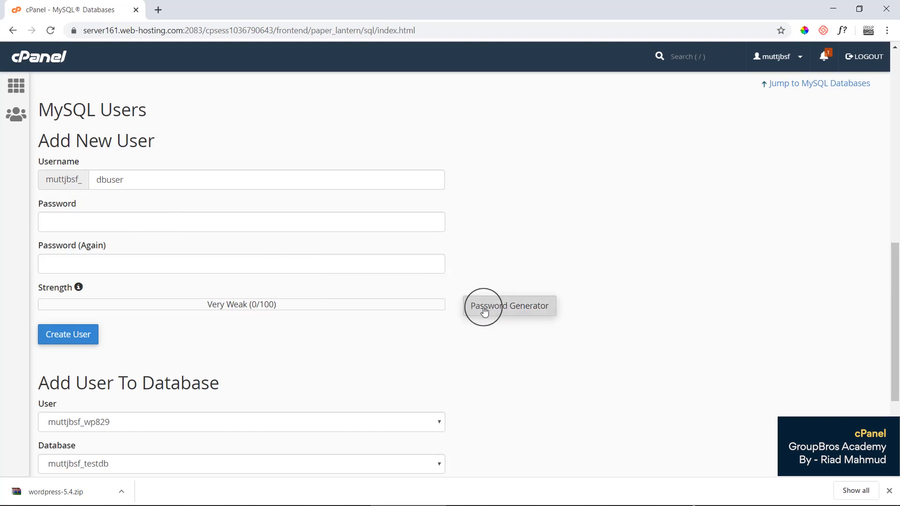
left_click(113, 214)
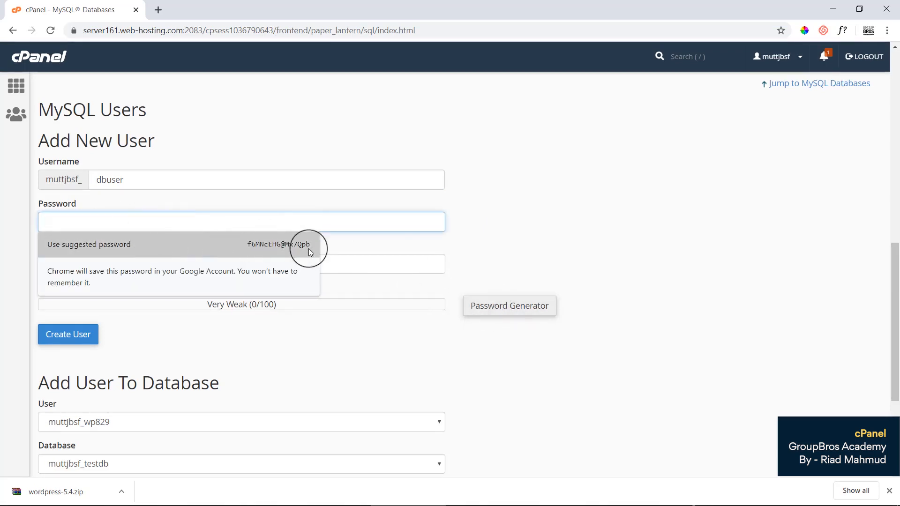
left_click(602, 243)
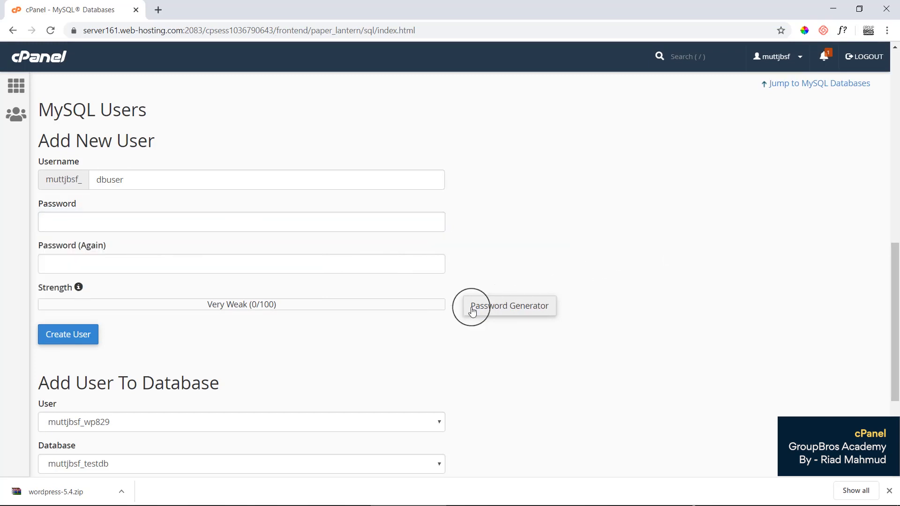
left_click(512, 310)
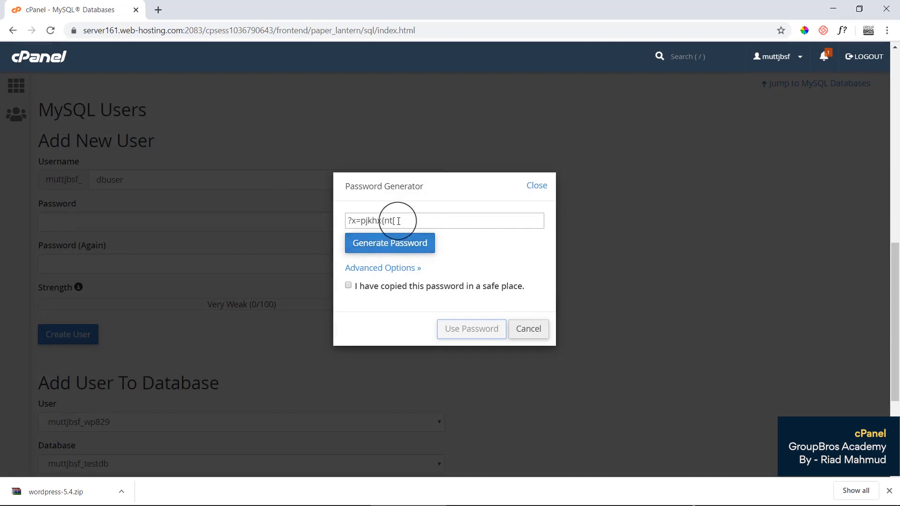
left_click_drag(399, 221, 345, 220)
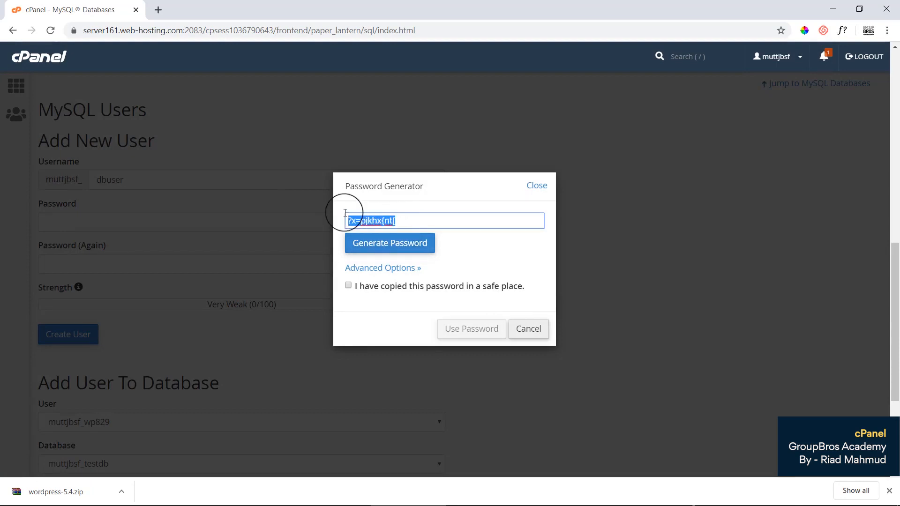
left_click(465, 257)
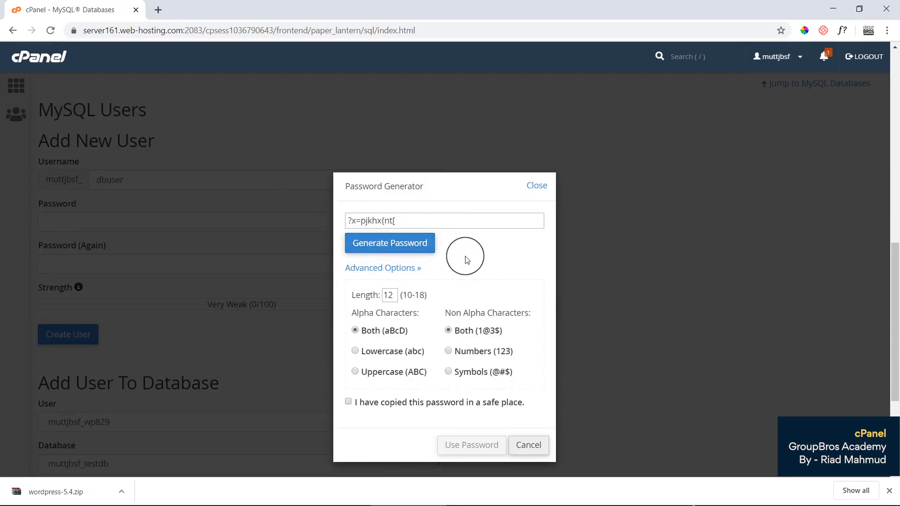
left_click(381, 268)
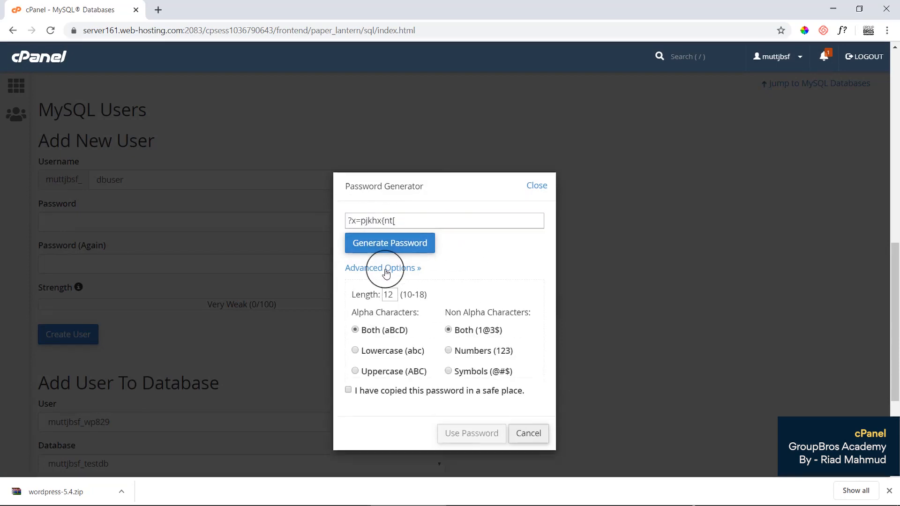
triple_click(368, 221)
right_click(370, 222)
left_click(410, 268)
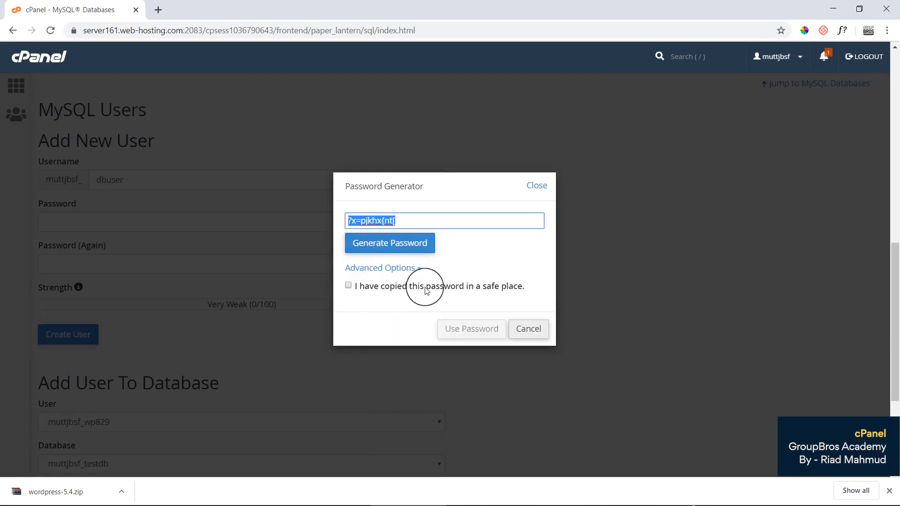
left_click(351, 287)
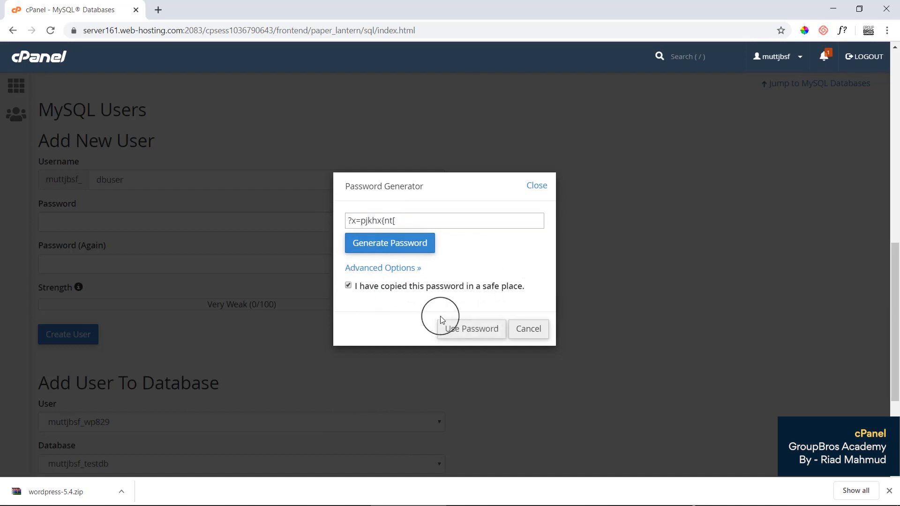
left_click(464, 329)
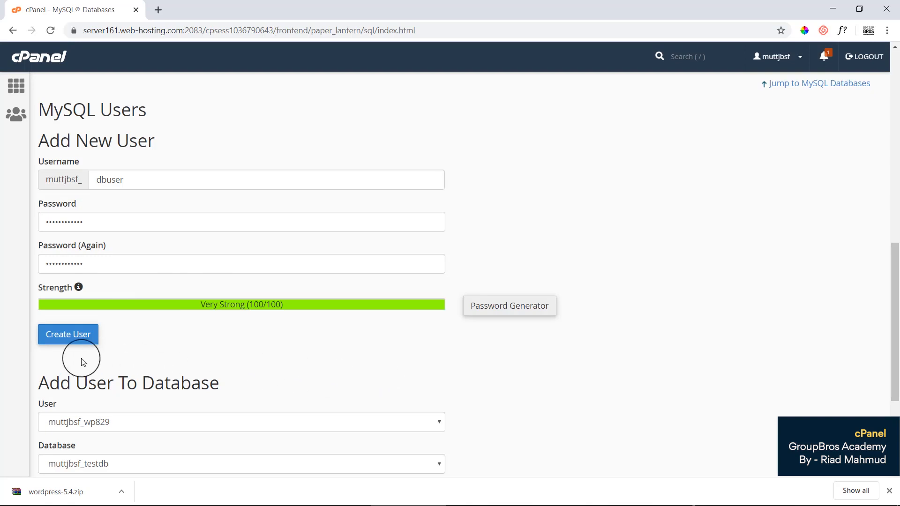
Paste the generated password onto the notes' database pass line.
mouse_move(458, 502)
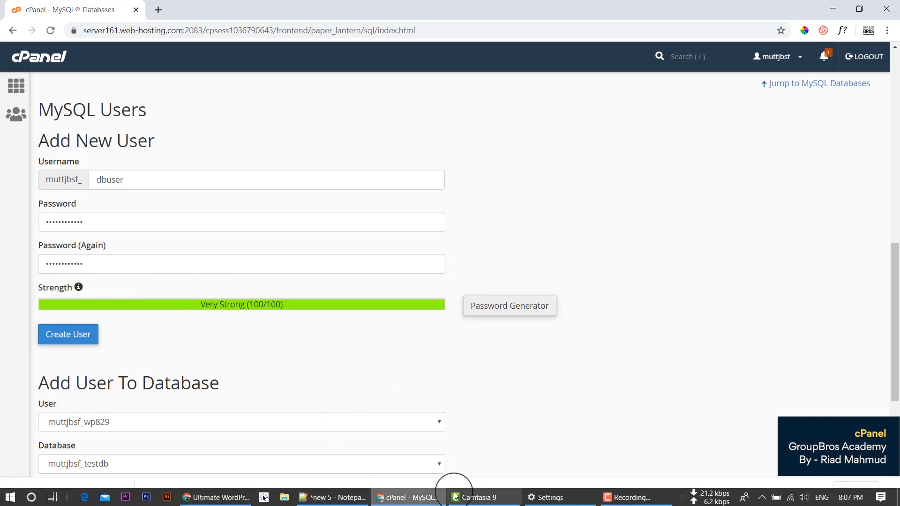
left_click(319, 500)
left_click(294, 215)
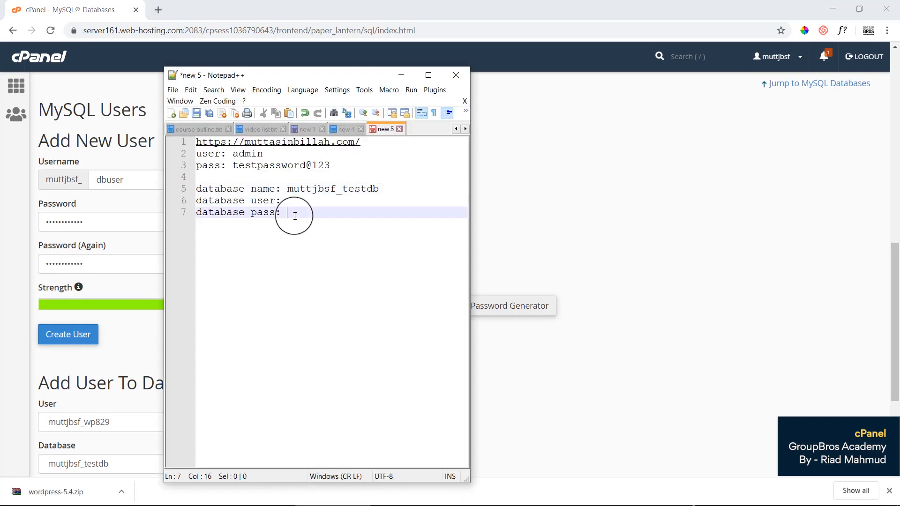
key("ctrl+v")
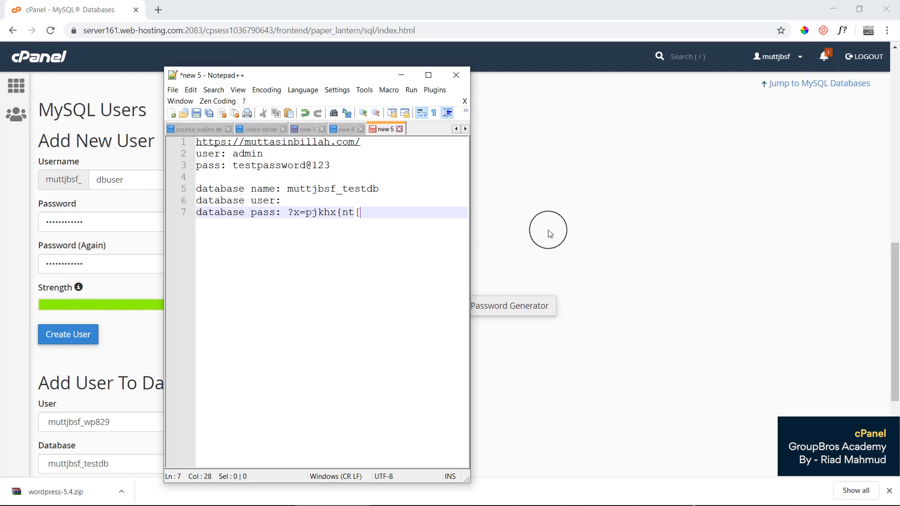
left_click(549, 233)
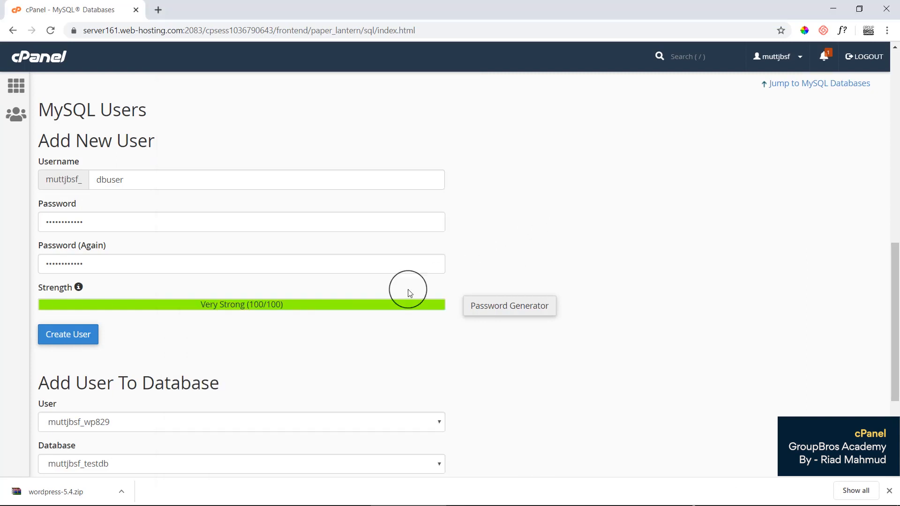
Create the user, decline the browser's password save, and copy the username muttjbsf_dbuser.
left_click(74, 335)
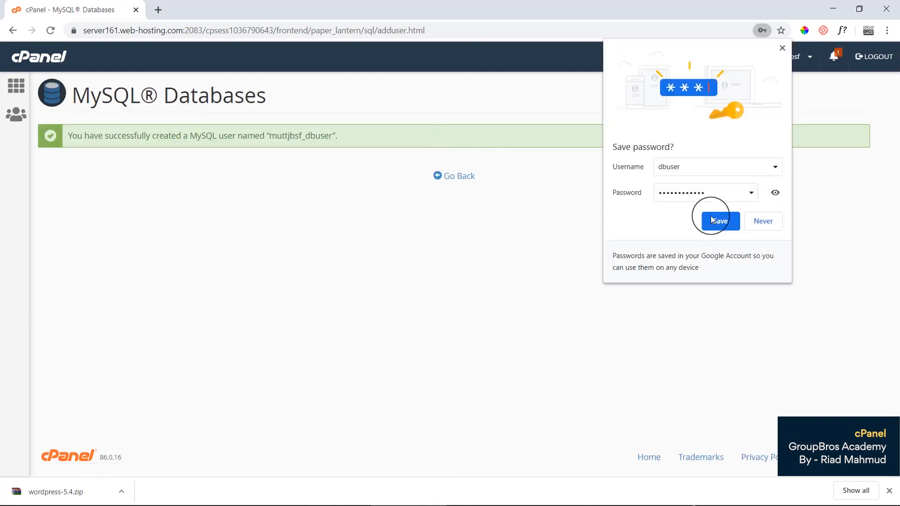
left_click(763, 222)
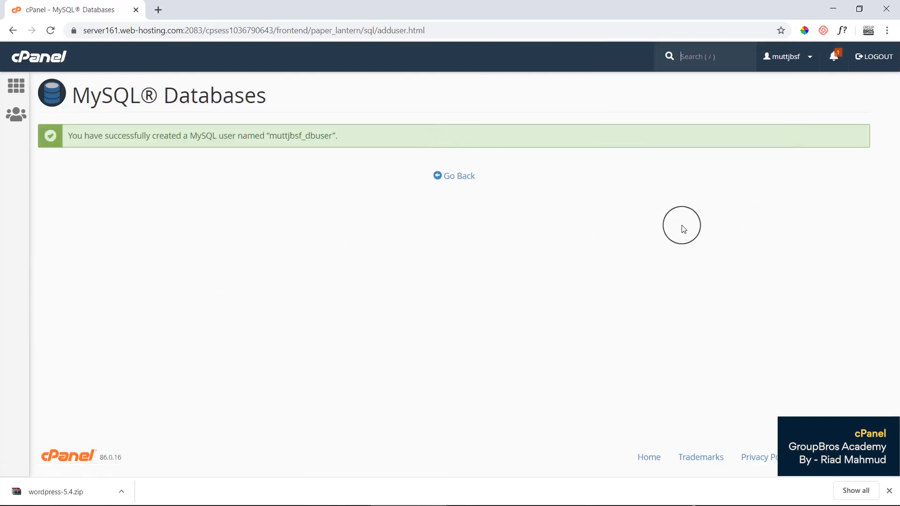
double_click(302, 135)
right_click(301, 135)
left_click(327, 146)
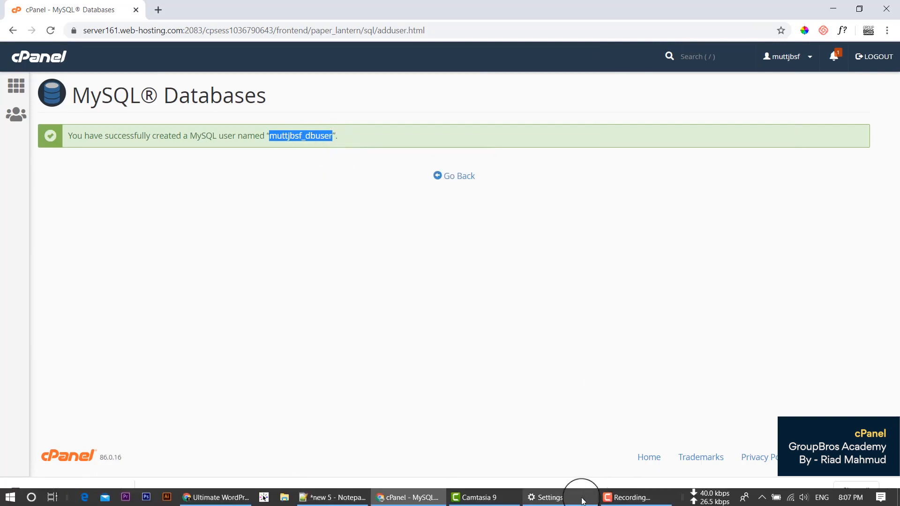
Paste muttjbsf_dbuser onto the notes' database user line and go back to MySQL Databases.
left_click(339, 497)
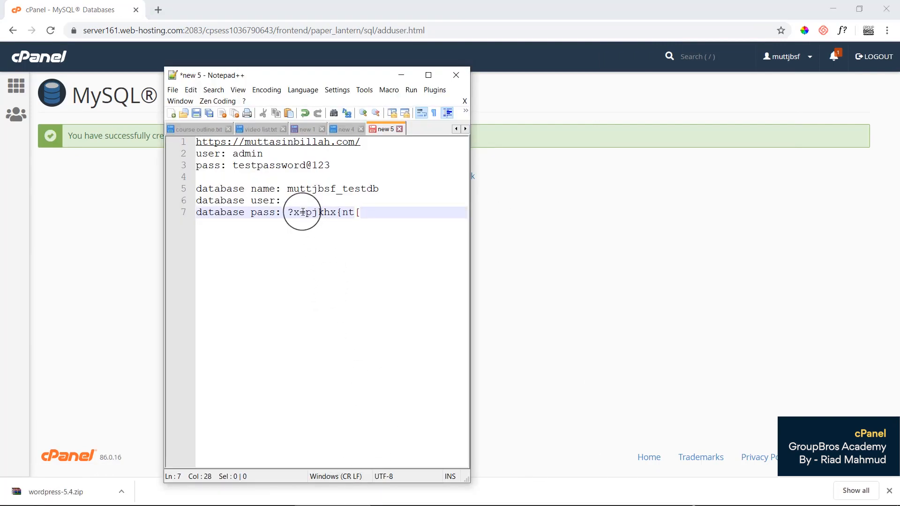
left_click(302, 202)
key("ctrl+v")
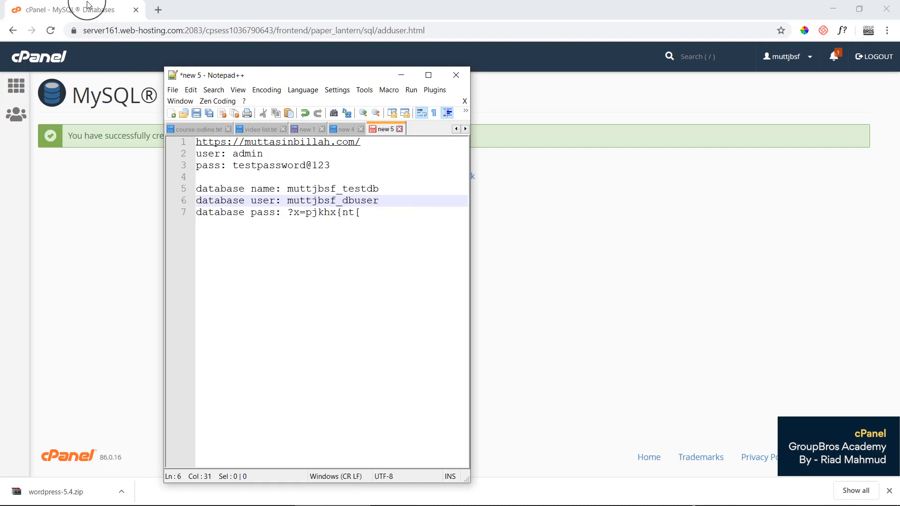
left_click(87, 4)
left_click(452, 180)
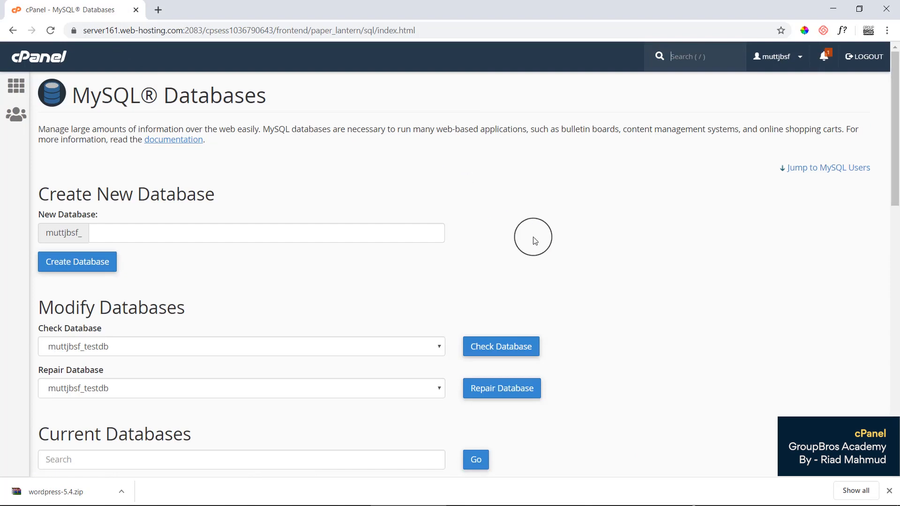
Find the Add User To Database section and look through its user list.
scroll(537, 240, "down", 3)
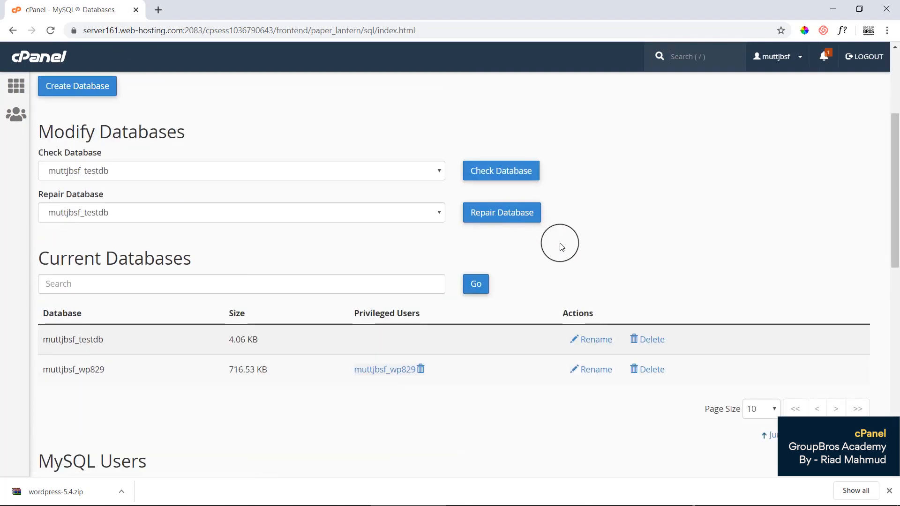
scroll(630, 241, "down", 3)
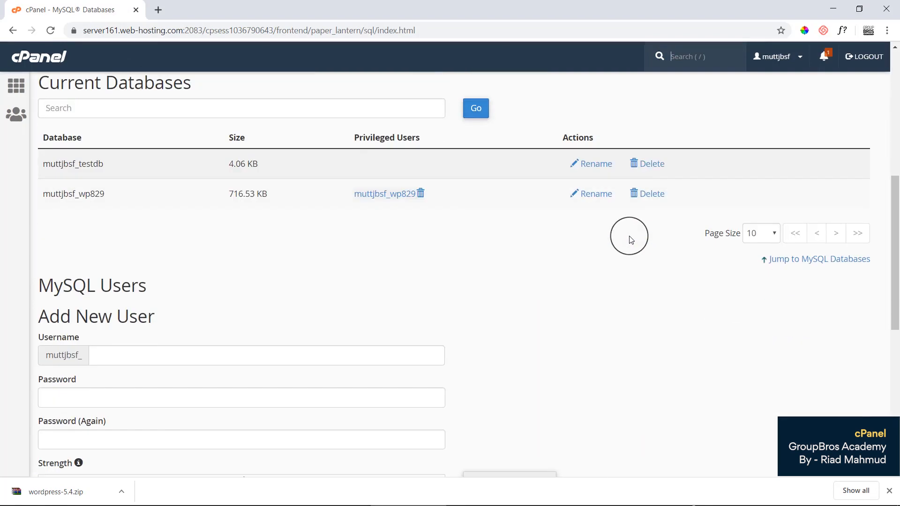
scroll(630, 239, "down", 3)
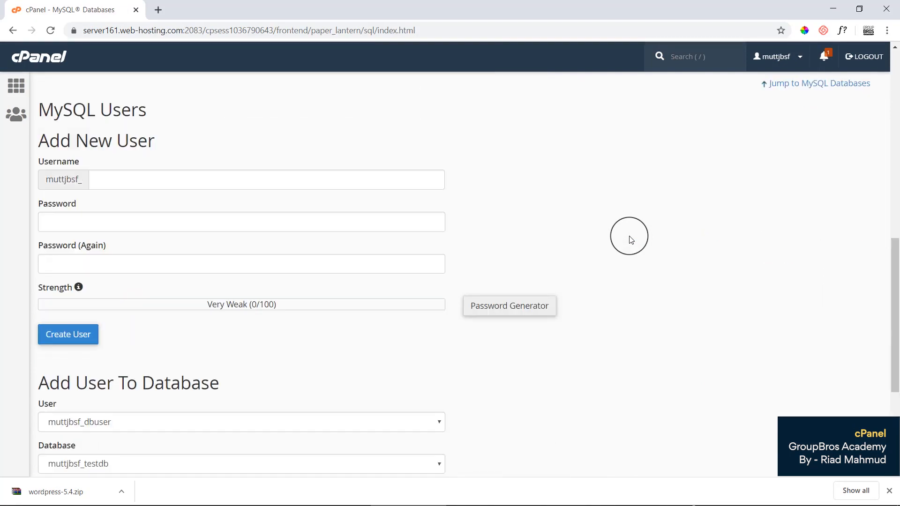
scroll(630, 239, "down", 3)
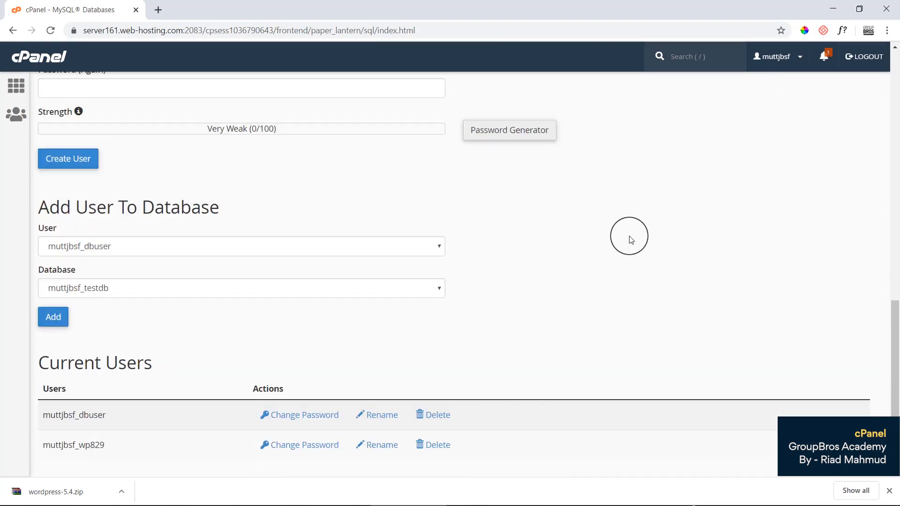
left_click(126, 254)
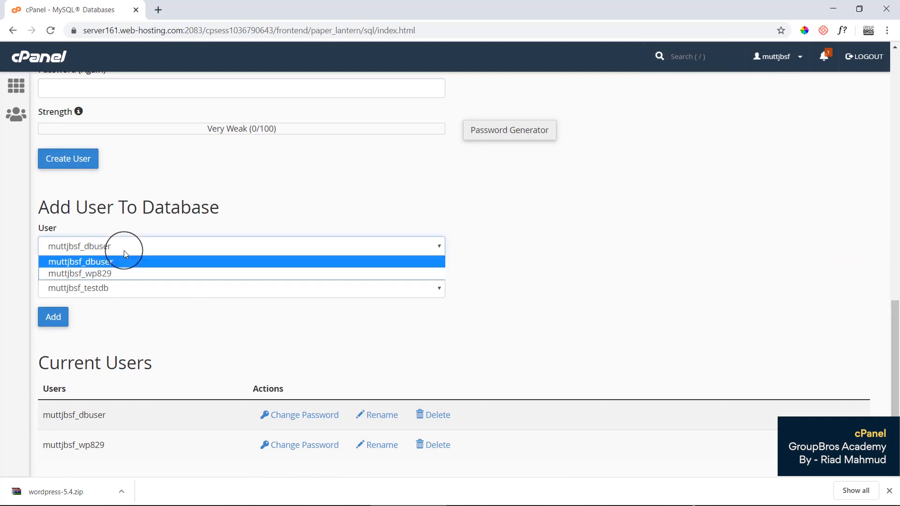
left_click(52, 216)
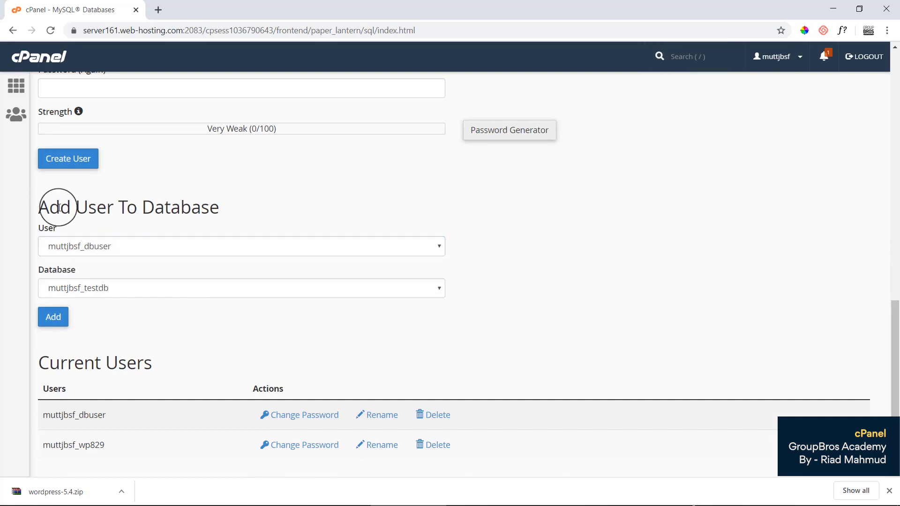
scroll(169, 228, "up", 6)
scroll(169, 228, "down", 6)
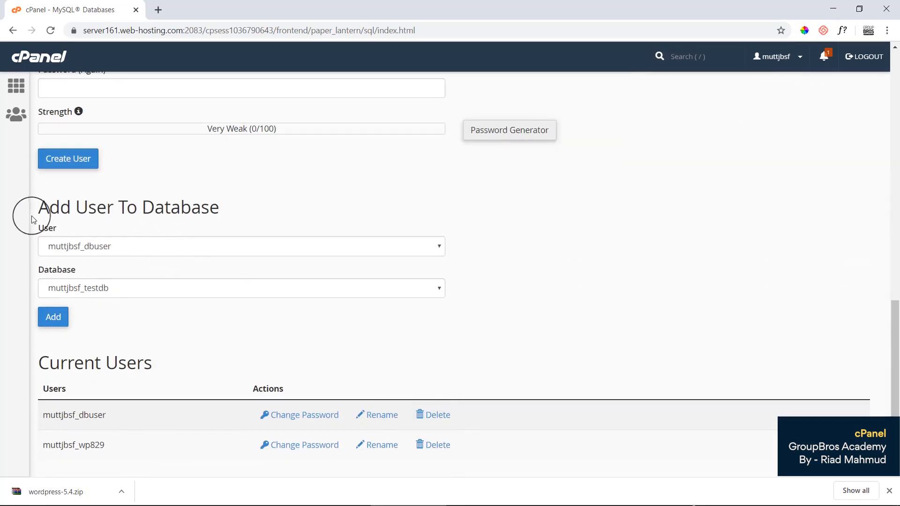
left_click_drag(38, 209, 217, 209)
left_click_drag(41, 228, 68, 231)
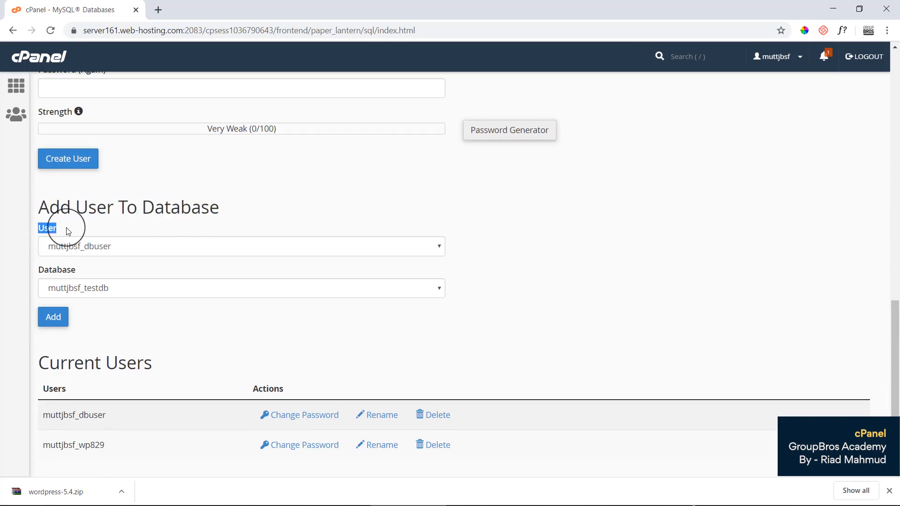
left_click(116, 249)
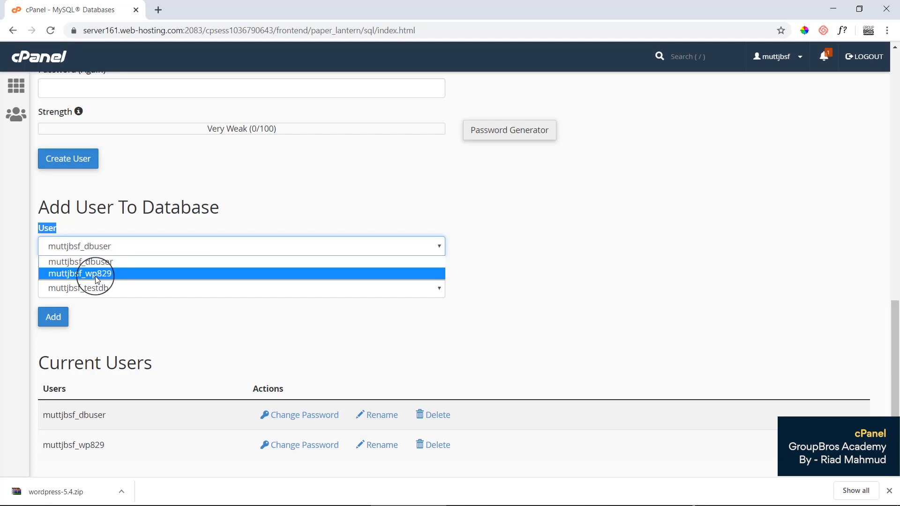
left_click(233, 201)
left_click(141, 253)
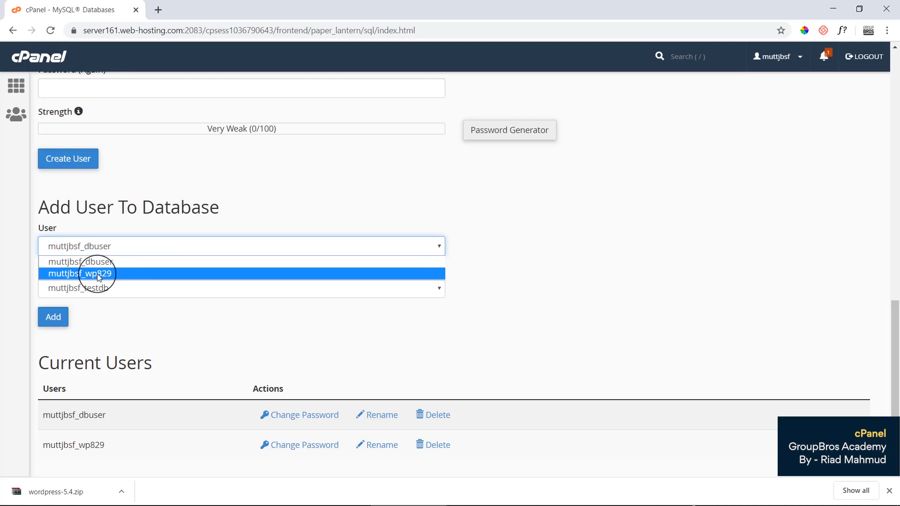
left_click(177, 209)
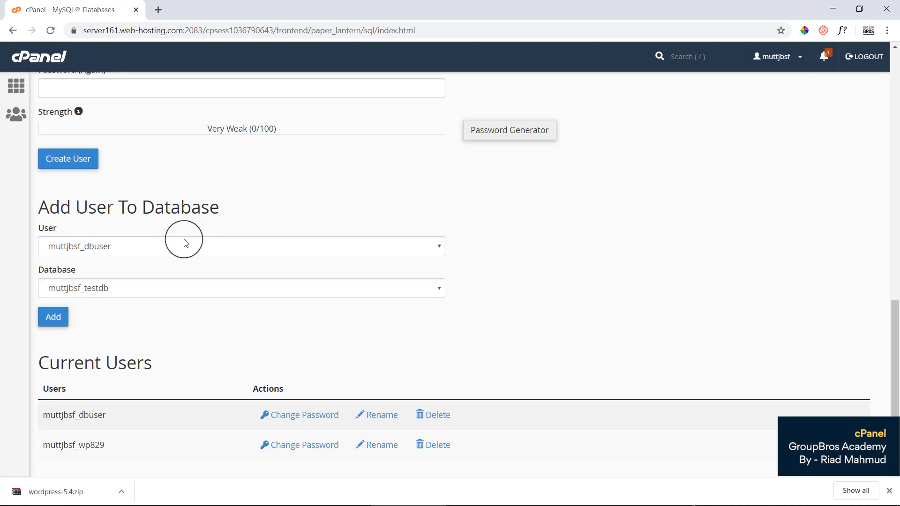
Choose user dbuser and database testdb, and add the user to the database.
left_click(113, 254)
left_click(111, 260)
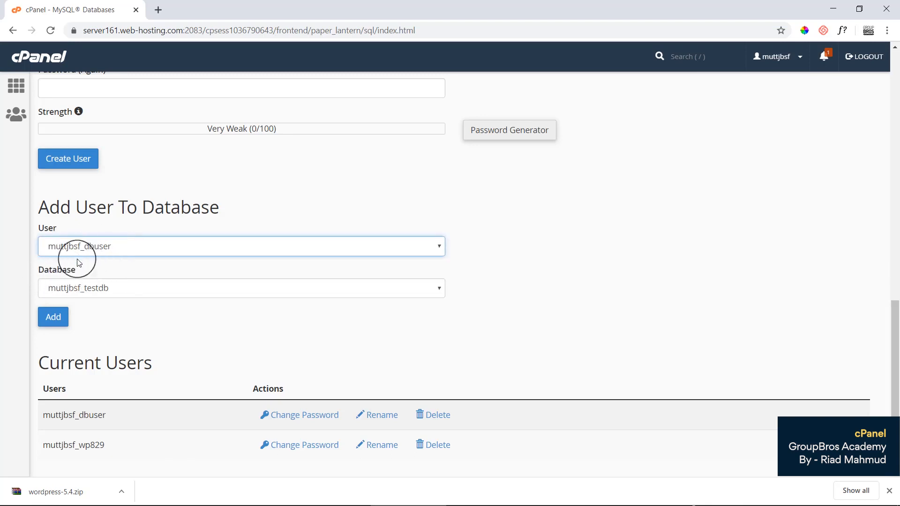
left_click(71, 292)
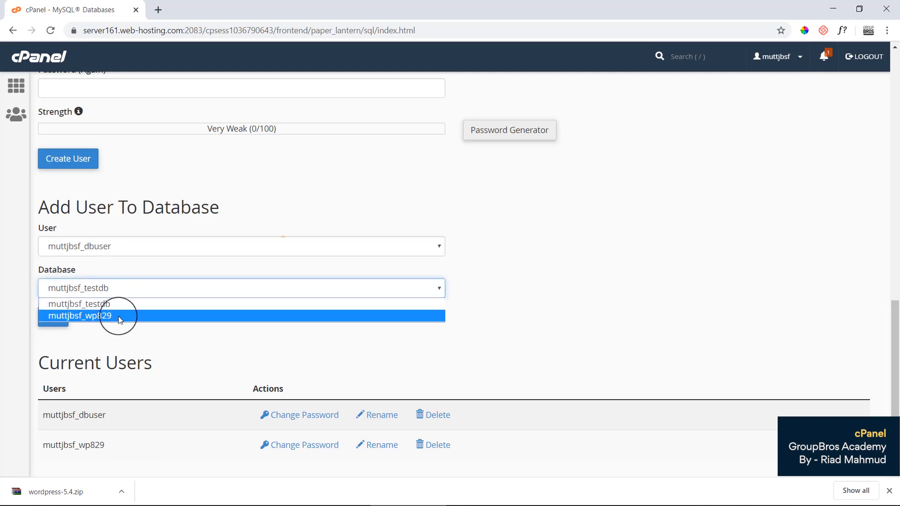
left_click(94, 304)
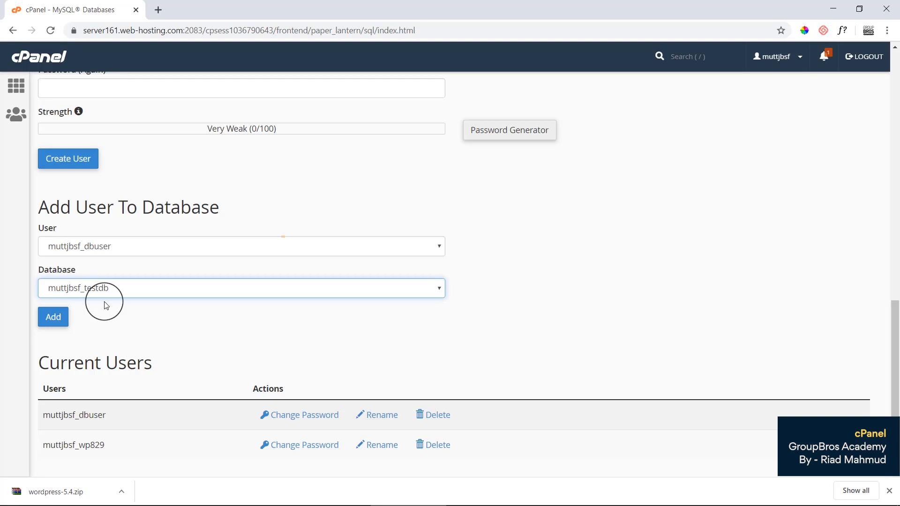
left_click(53, 323)
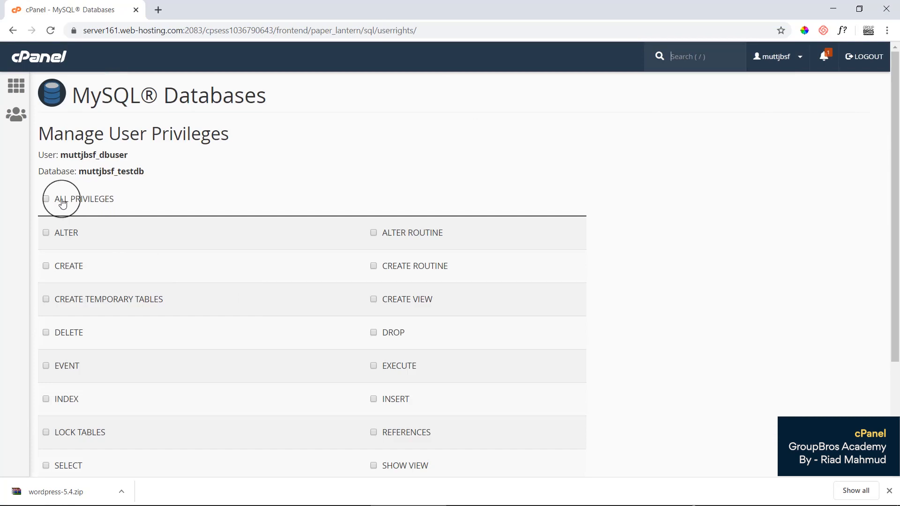
Grant ALL PRIVILEGES to muttjbsf_dbuser on muttjbsf_testdb, save, and return to the cPanel home.
left_click(62, 201)
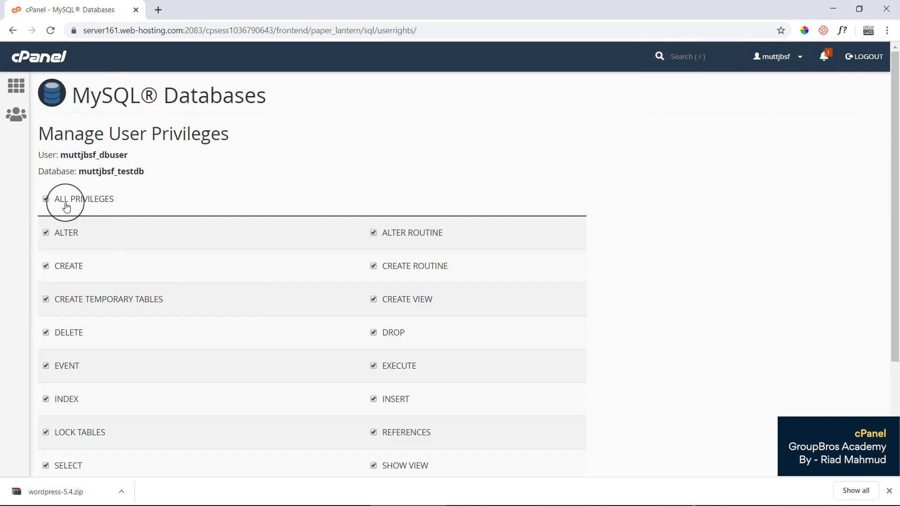
scroll(229, 234, "down", 3)
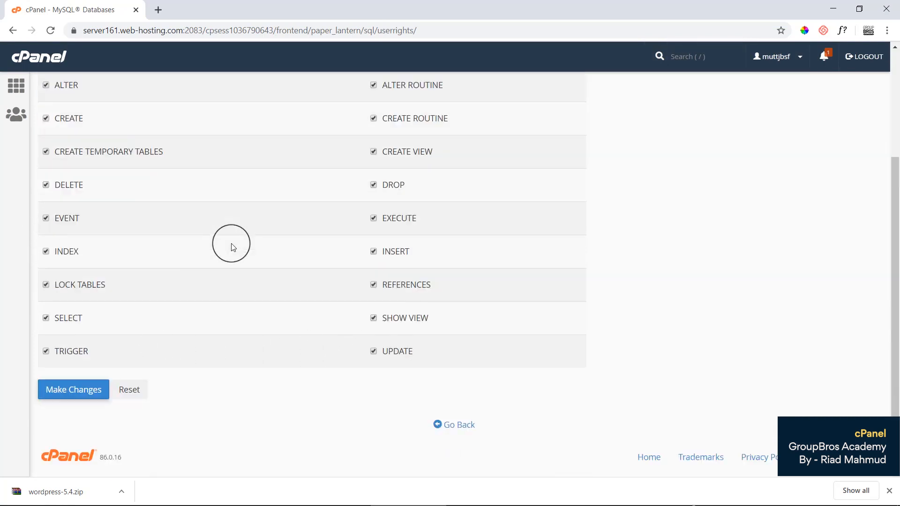
left_click(62, 393)
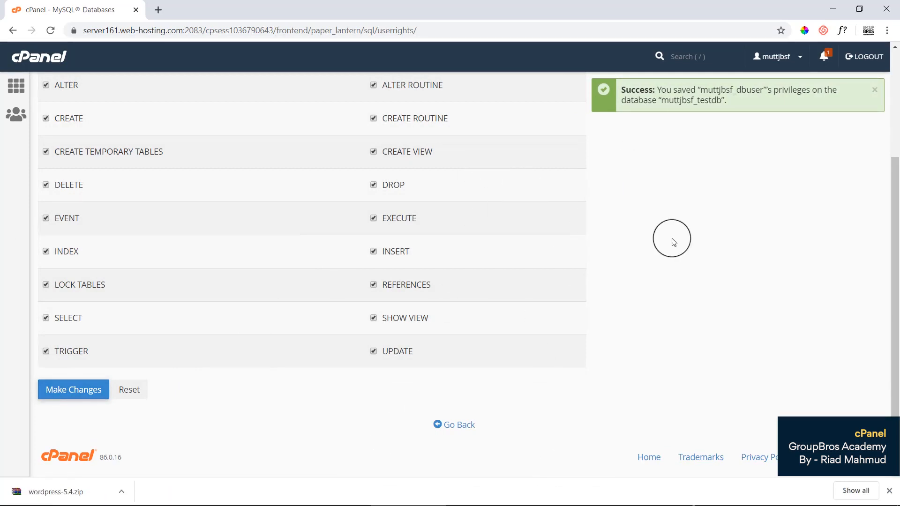
left_click(45, 58)
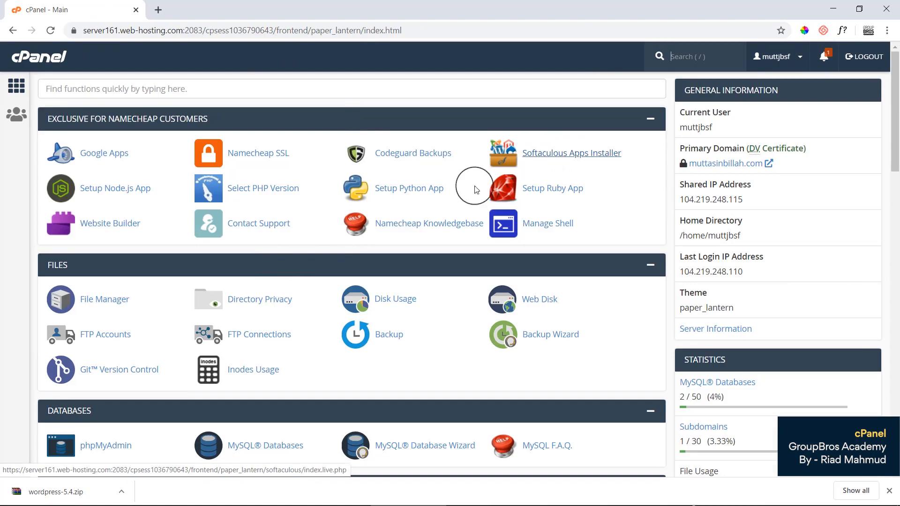
Open the demo.muttasinbillah.com folder in File Manager.
scroll(502, 238, "down", 3)
scroll(502, 237, "up", 3)
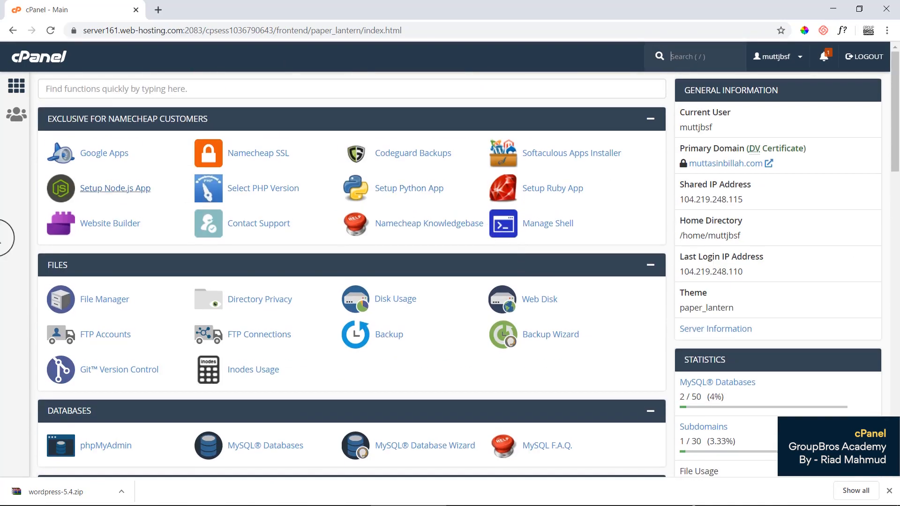
left_click(109, 309)
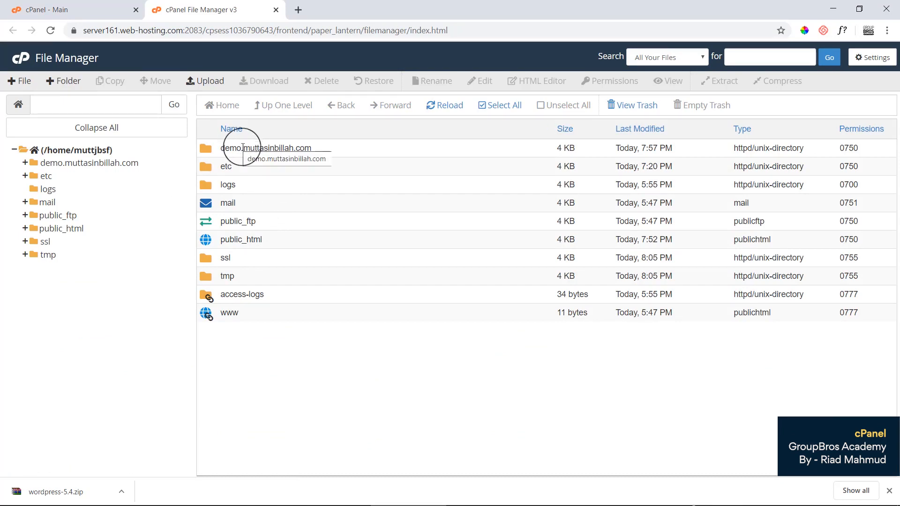
double_click(326, 149)
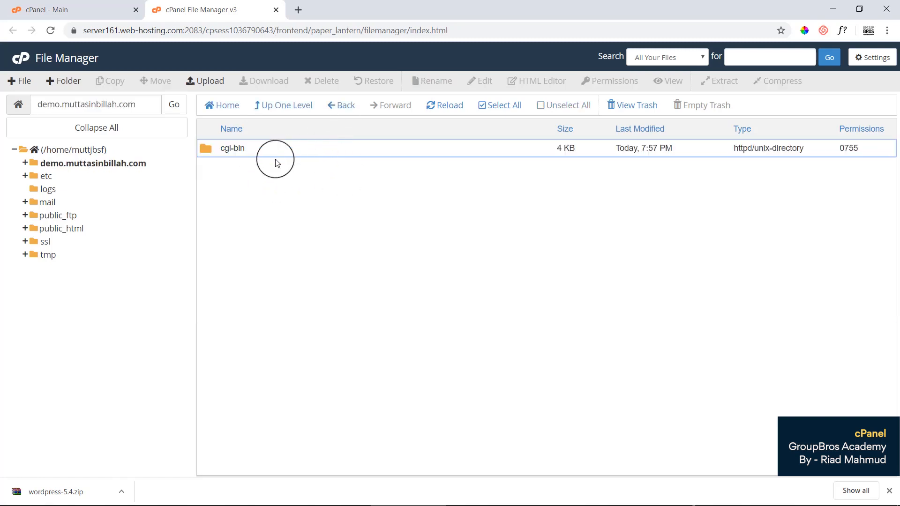
Permanently delete the cgi-bin folder, skipping the trash, then go to the folder's Upload page.
left_click(336, 153)
key("Delete")
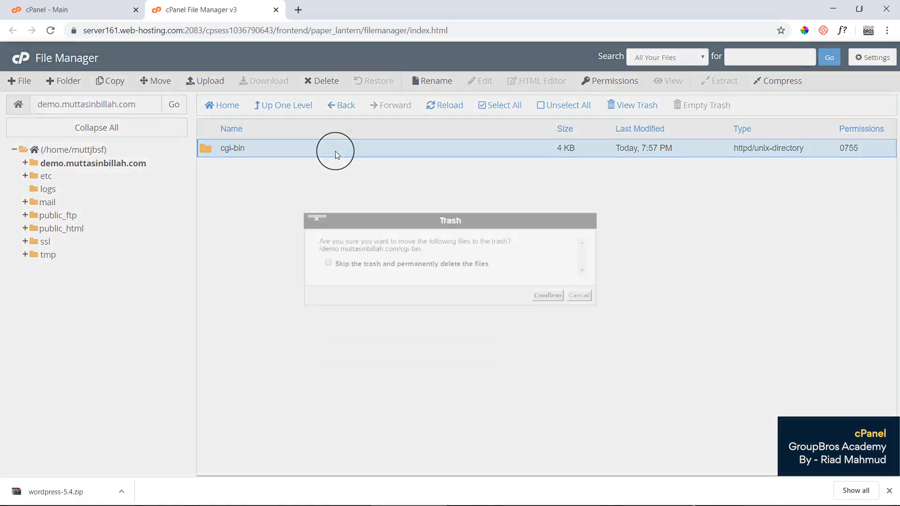
left_click(328, 263)
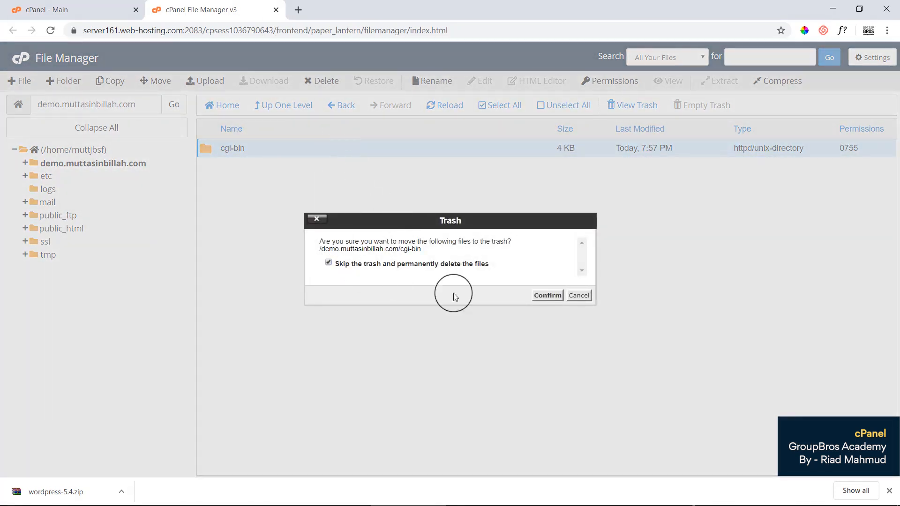
left_click(540, 296)
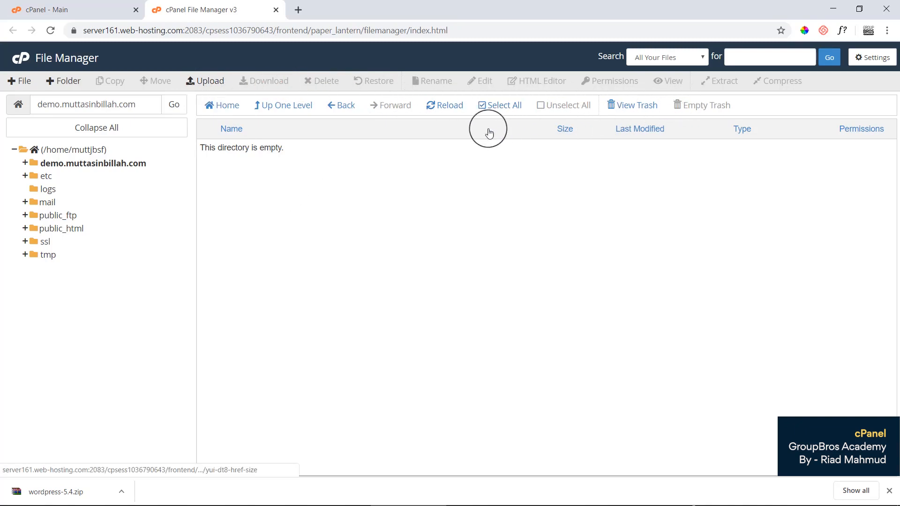
left_click(203, 87)
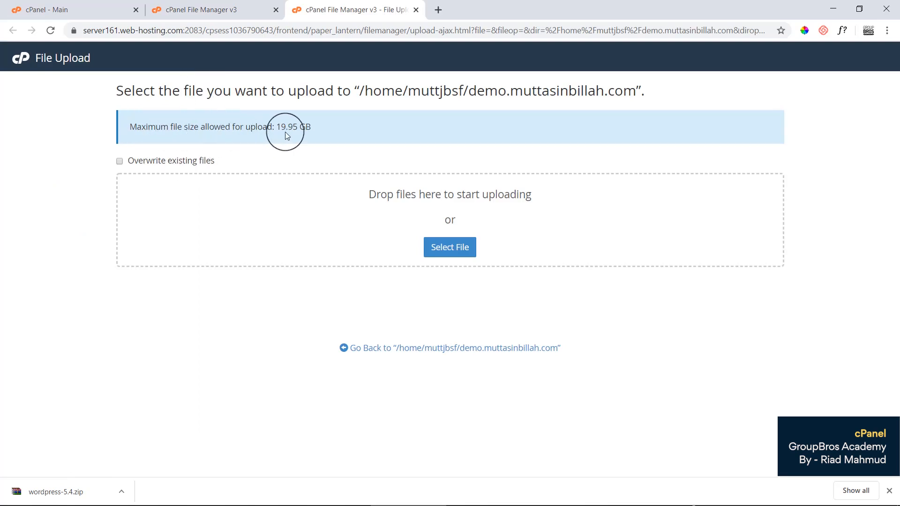
Drag wordpress-5.4.zip from the downloads bar onto the upload area and let it reach 100%.
left_click(330, 143)
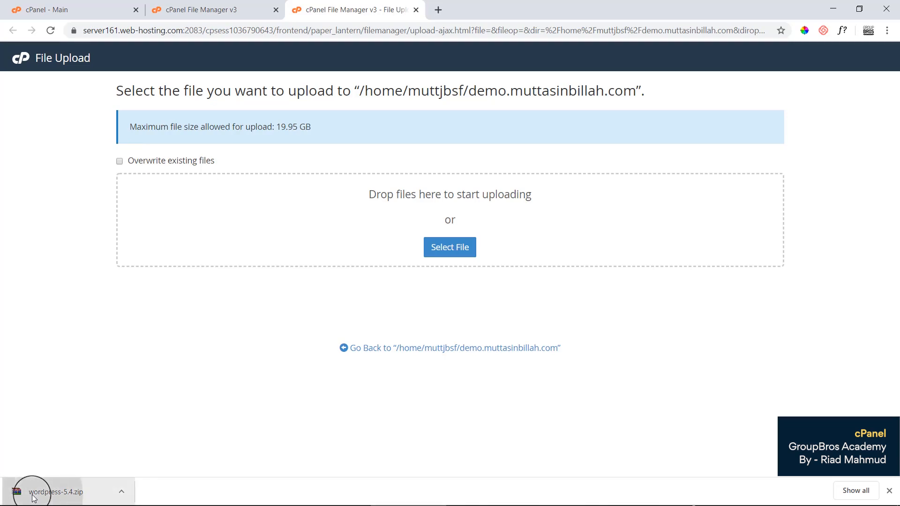
left_click_drag(24, 490, 415, 217)
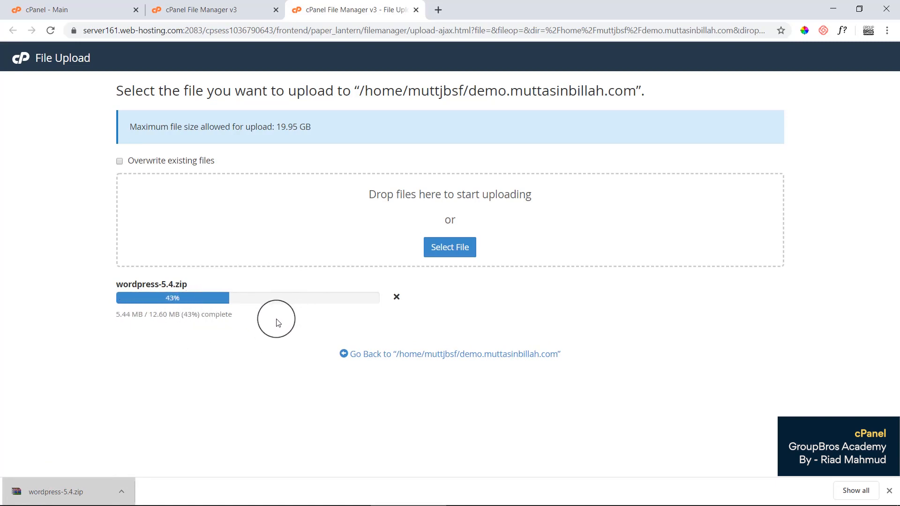
left_click(889, 491)
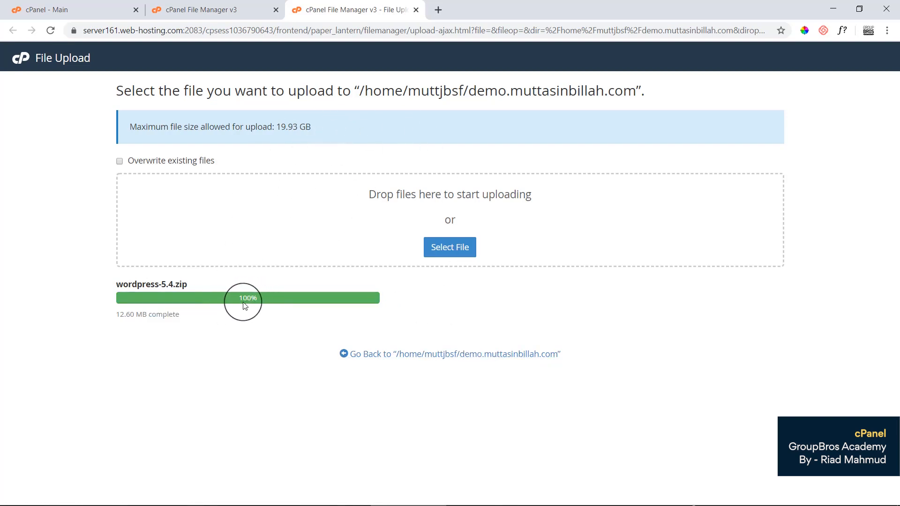
left_click(463, 355)
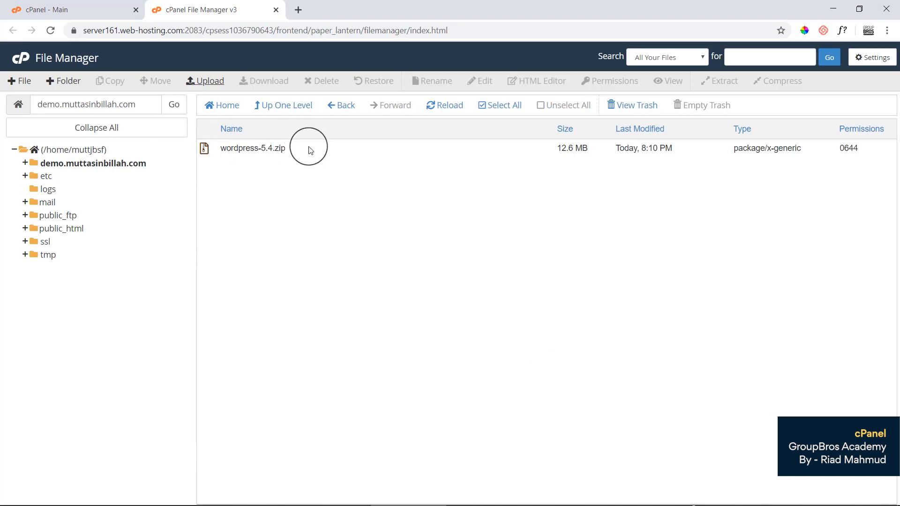
left_click(40, 102)
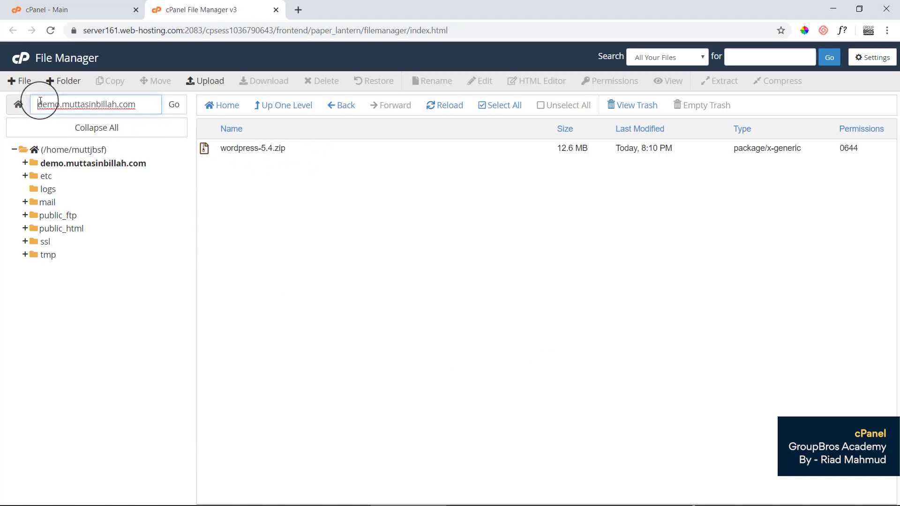
left_click_drag(40, 102, 150, 104)
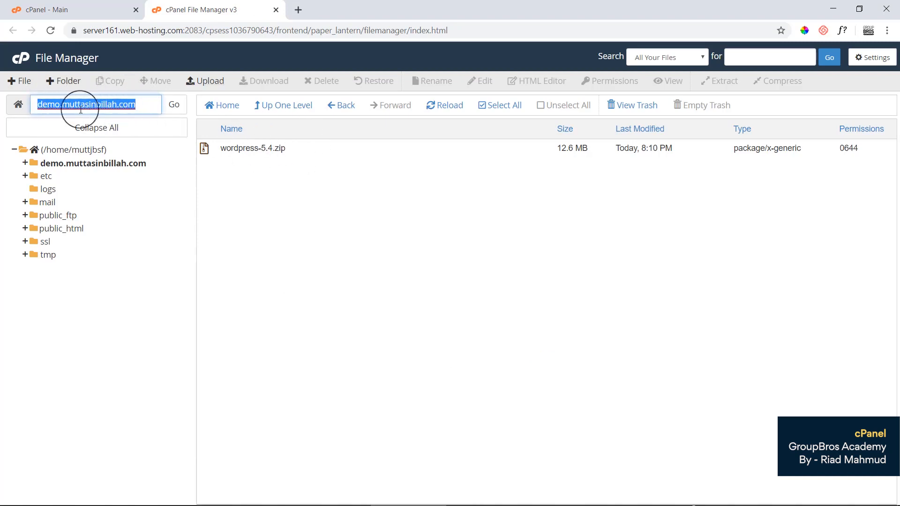
double_click(73, 105)
left_click(127, 101)
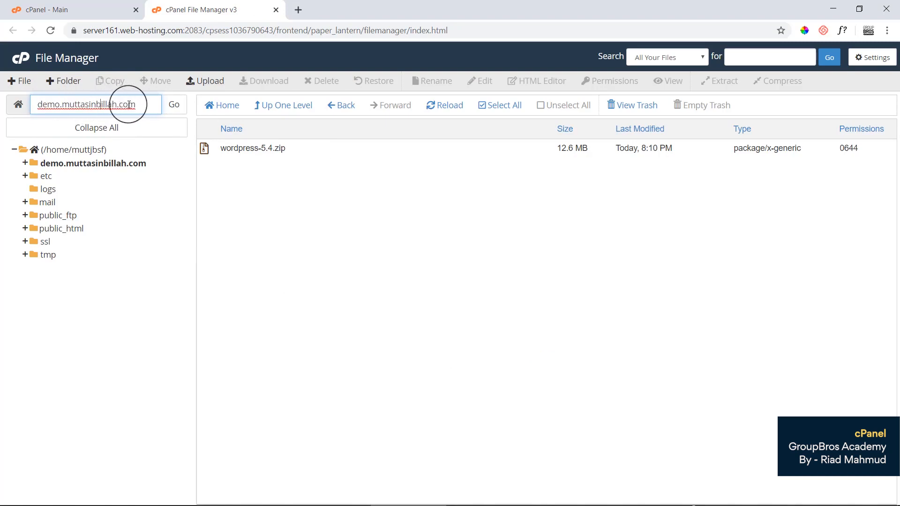
left_click_drag(141, 104, 40, 112)
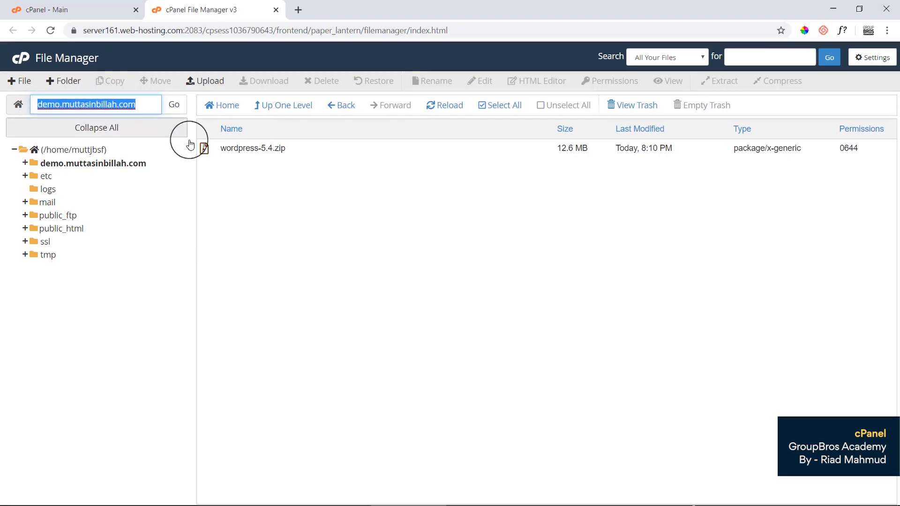
left_click(81, 105)
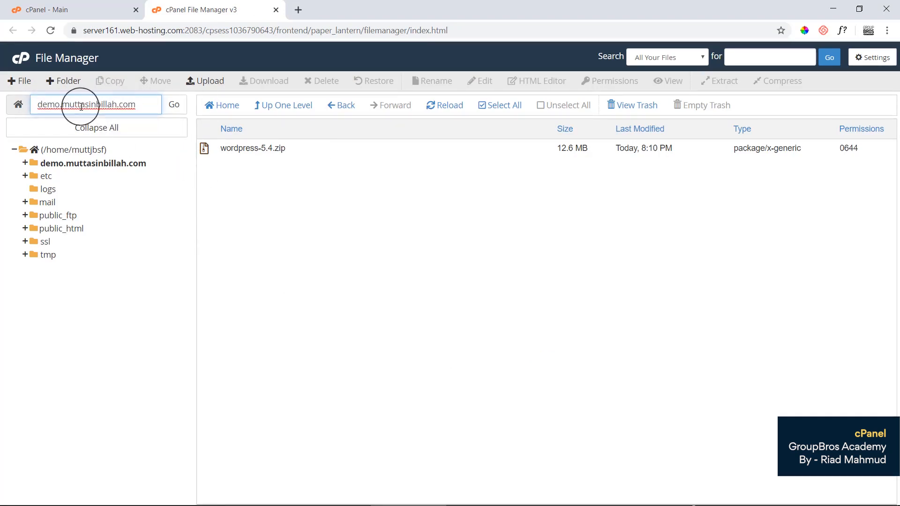
left_click_drag(138, 105, 41, 109)
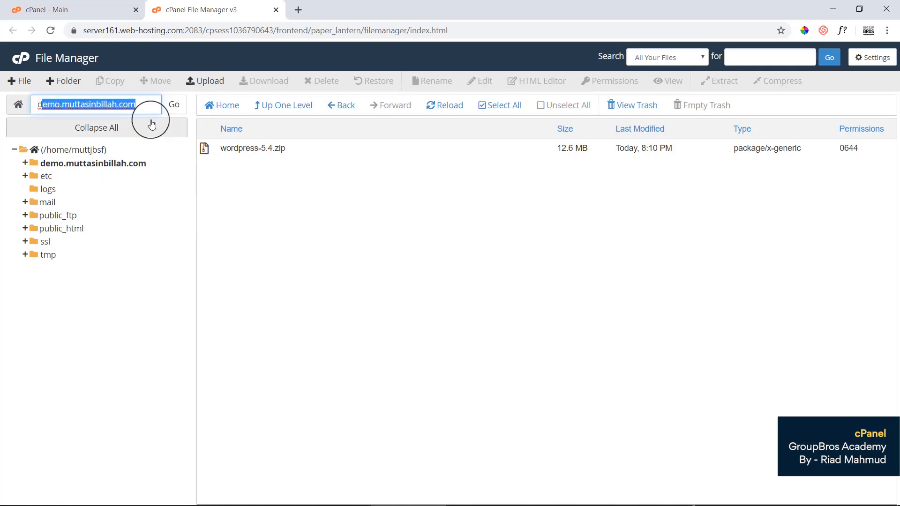
triple_click(132, 106)
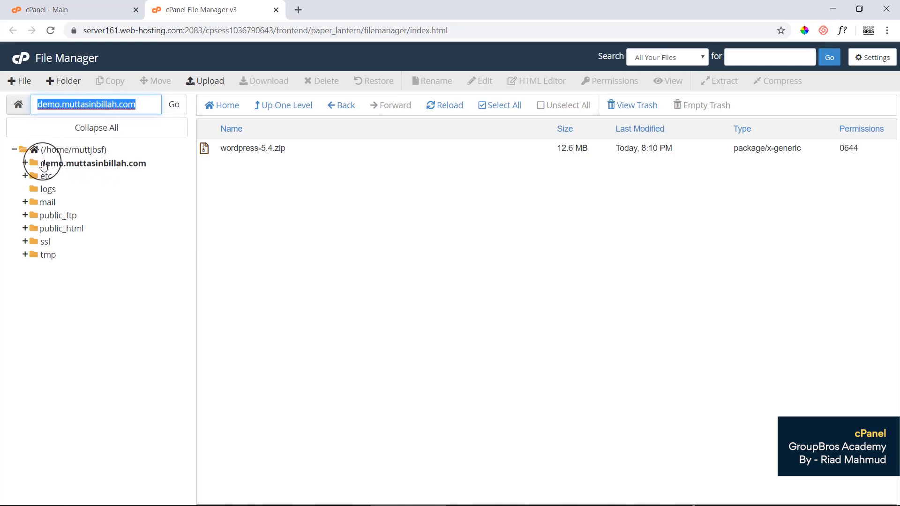
left_click(256, 178)
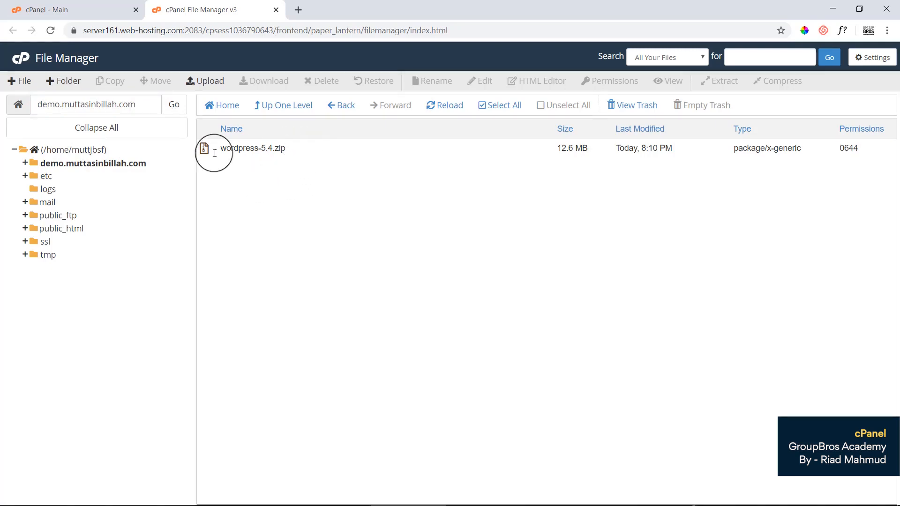
left_click_drag(275, 148, 280, 148)
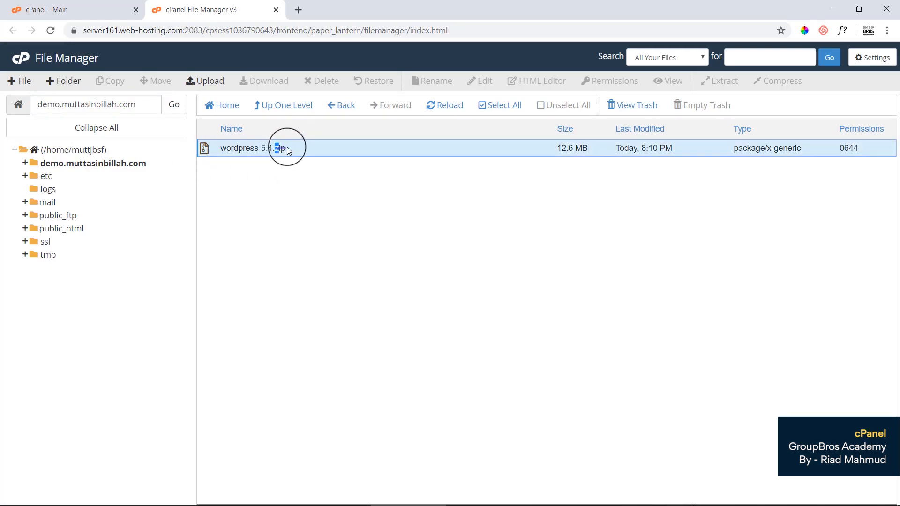
left_click(300, 221)
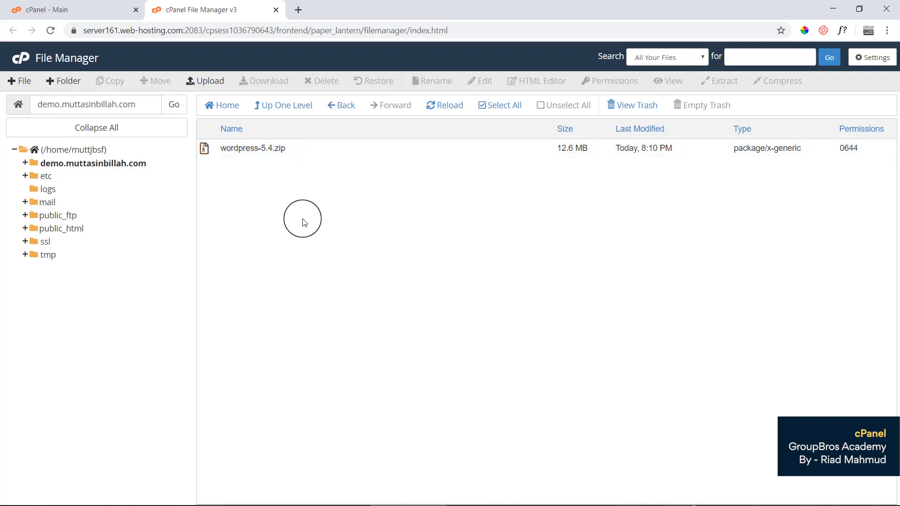
left_click(312, 155)
Extract wordpress-5.4.zip into the /demo.muttasinbillah.com folder.
right_click(311, 154)
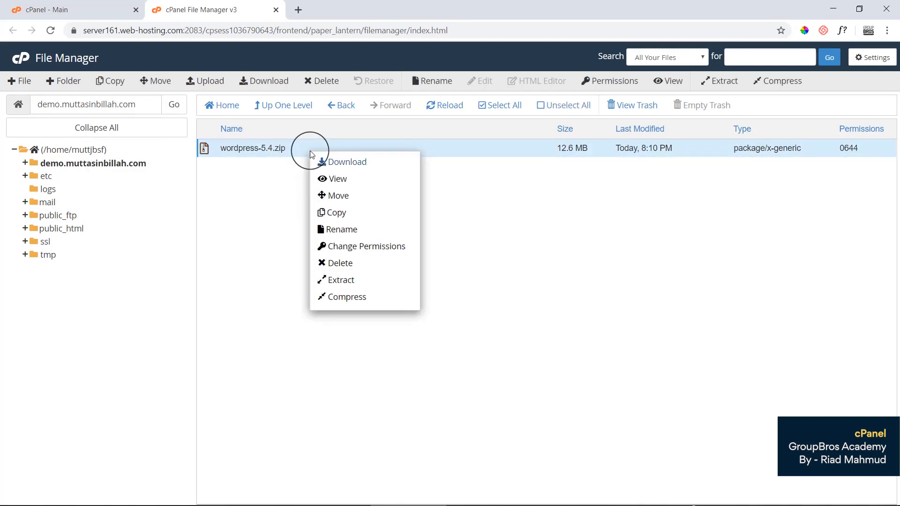
left_click(341, 281)
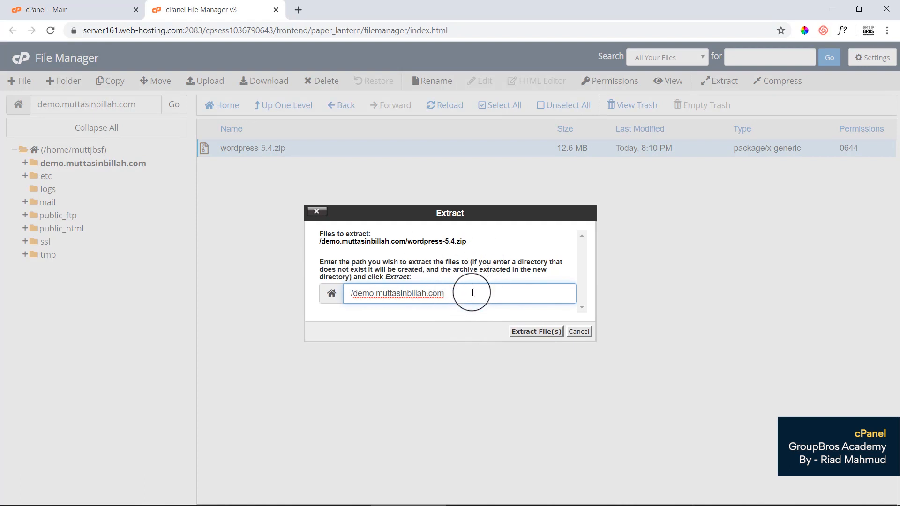
left_click_drag(331, 261, 423, 271)
left_click(423, 271)
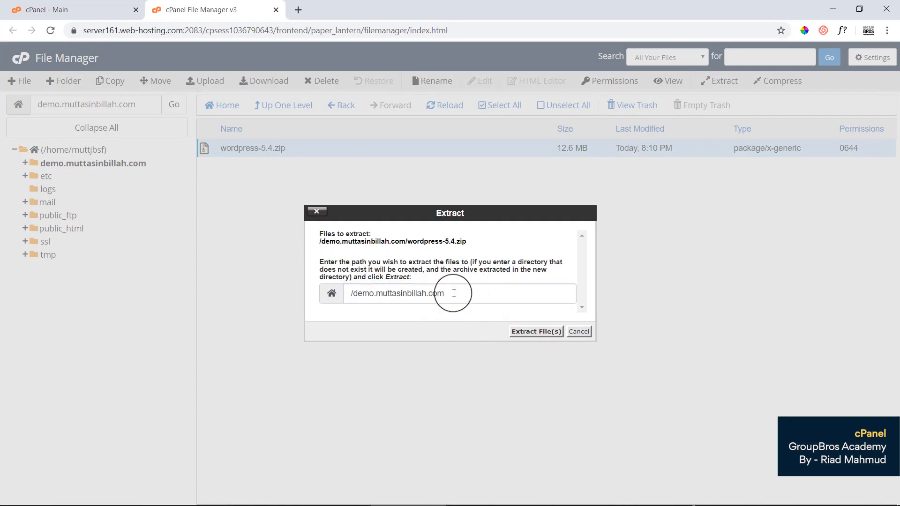
left_click(475, 295)
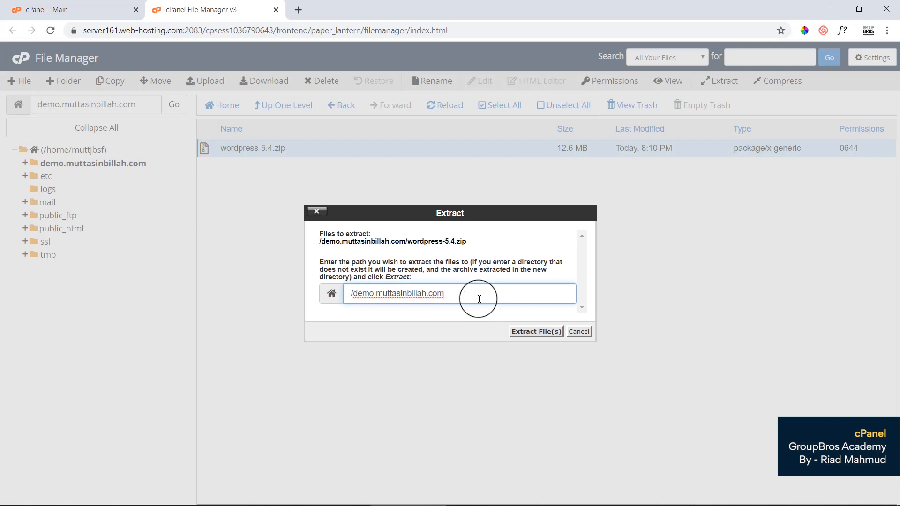
left_click(536, 331)
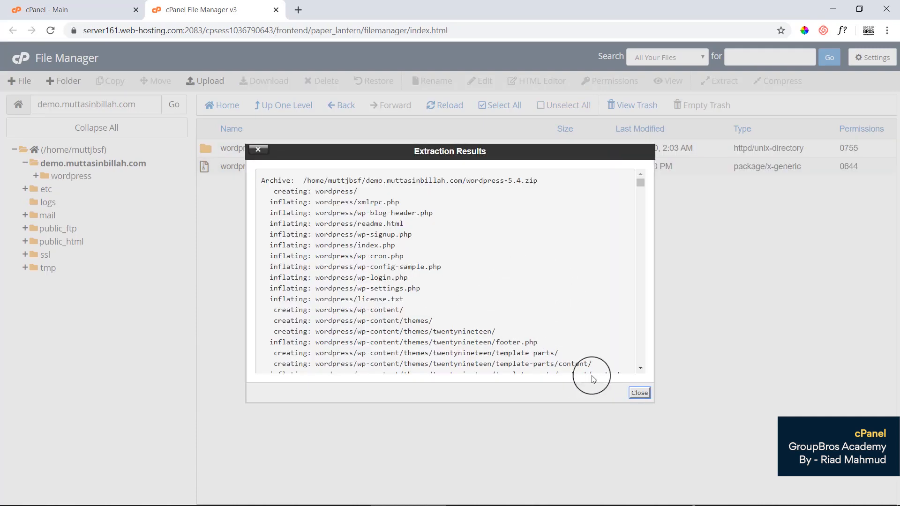
Close the Extraction Results report and reload the listing to show the new wordpress folder.
left_click(639, 393)
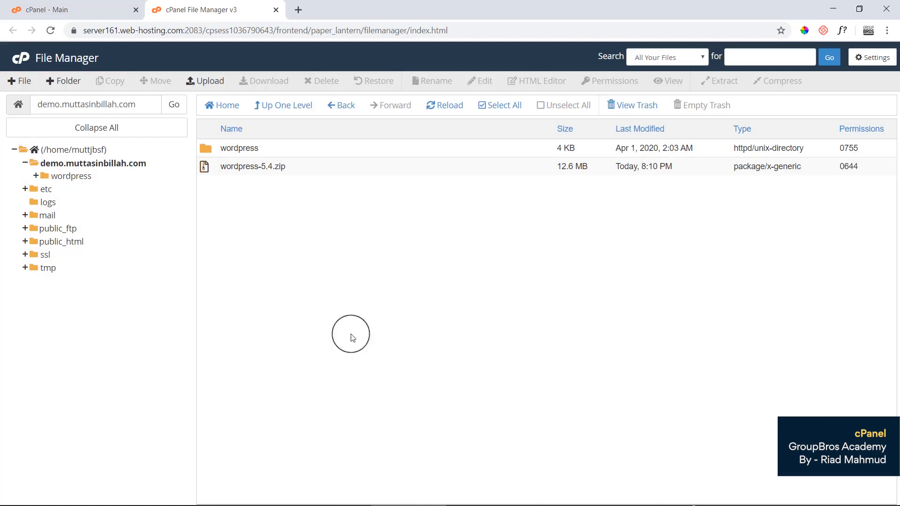
left_click(434, 106)
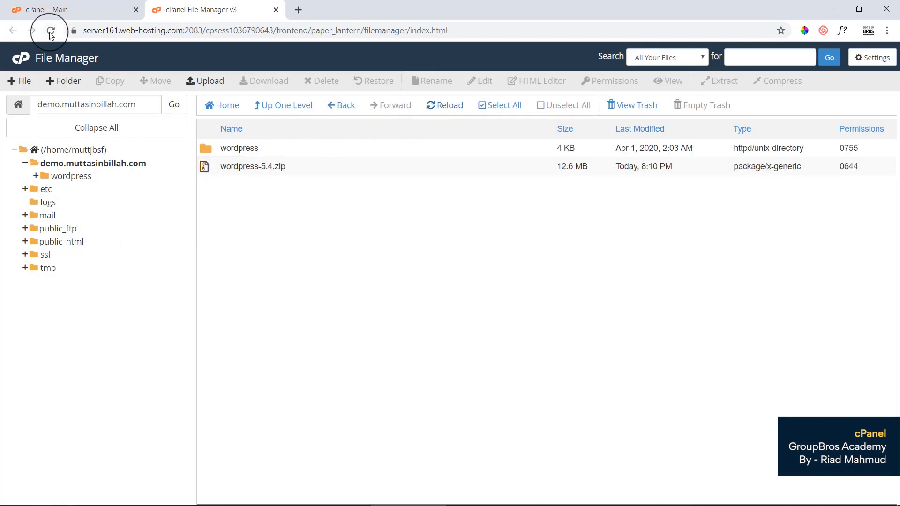
left_click(461, 111)
left_click_drag(149, 105, 41, 117)
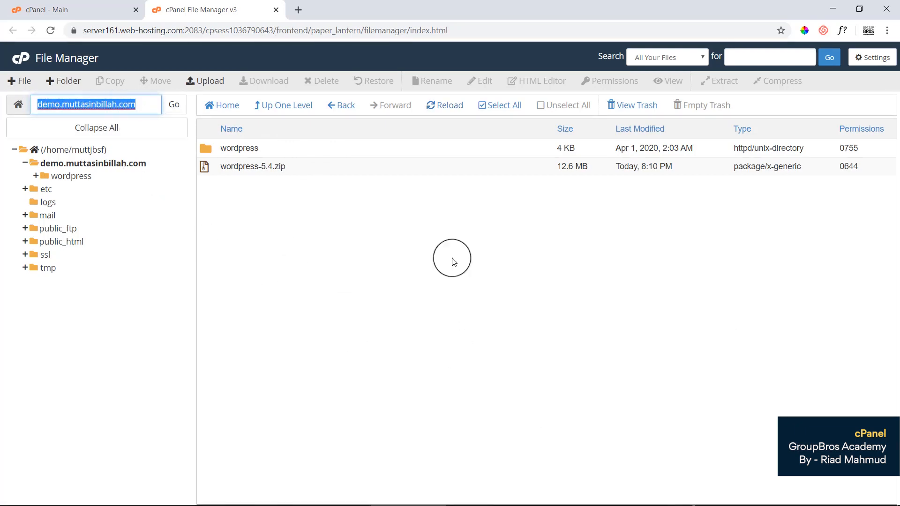
left_click(473, 295)
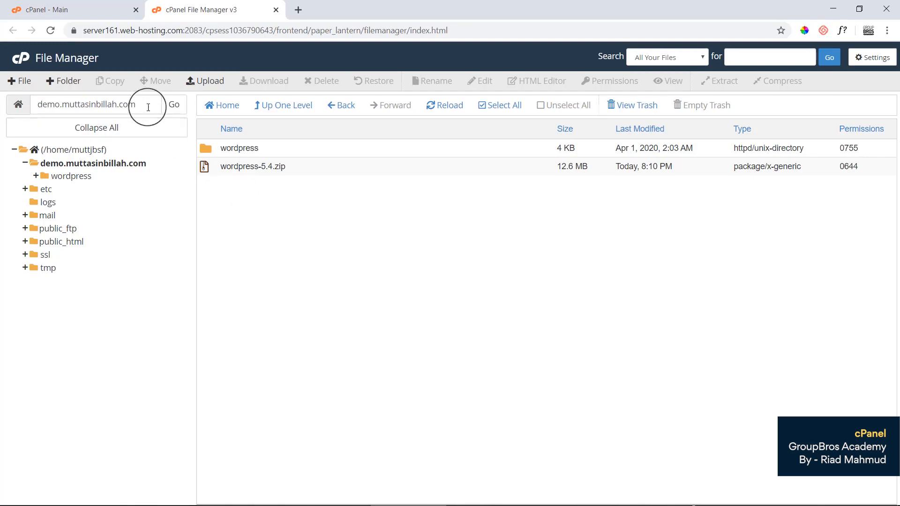
left_click_drag(146, 107, 7, 104)
left_click(352, 229)
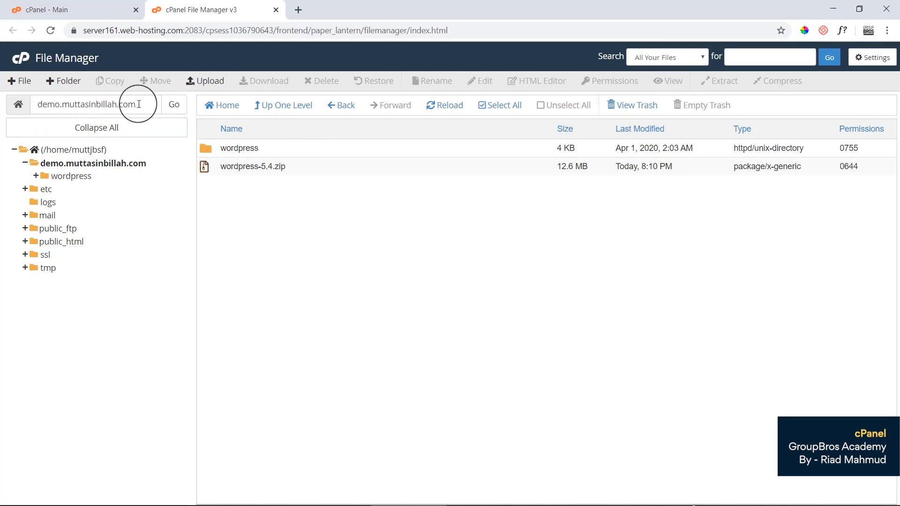
Open the wordpress folder and select all its contents, wp-admin through xmlrpc.php.
double_click(263, 150)
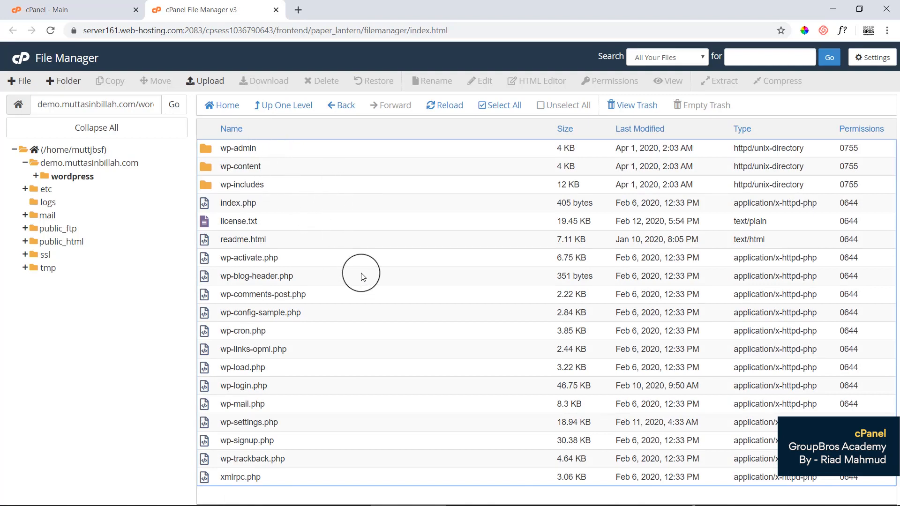
left_click(321, 148)
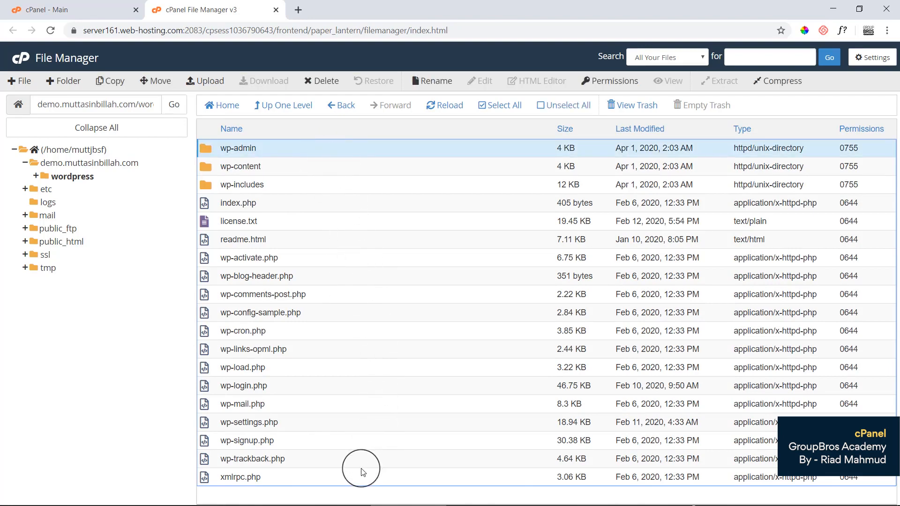
left_click(351, 150)
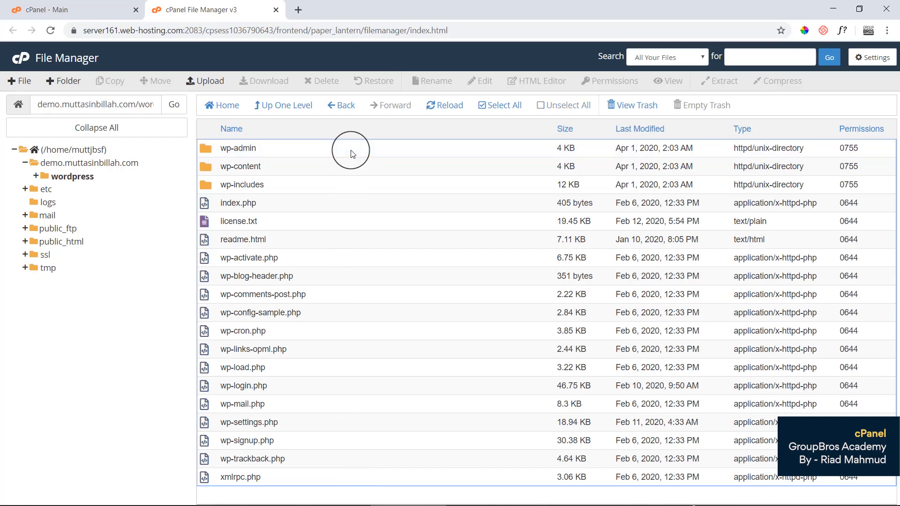
left_click(350, 150)
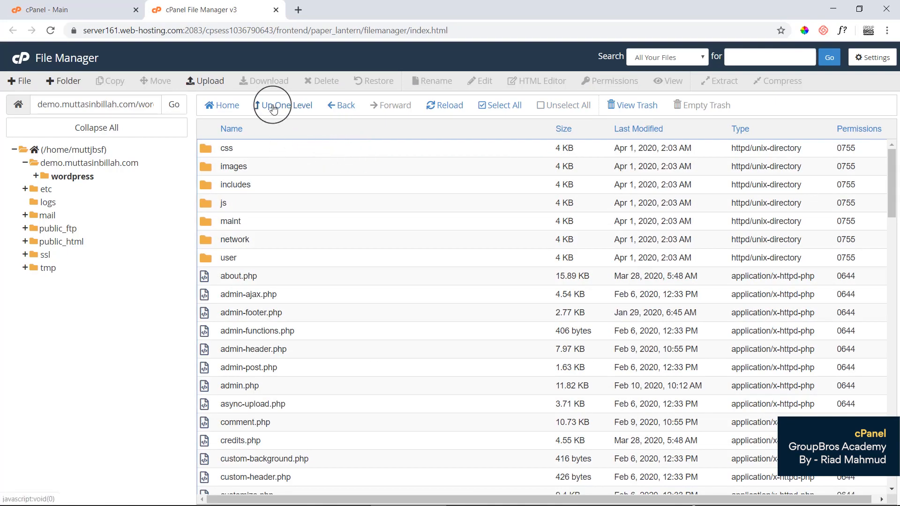
left_click(294, 108)
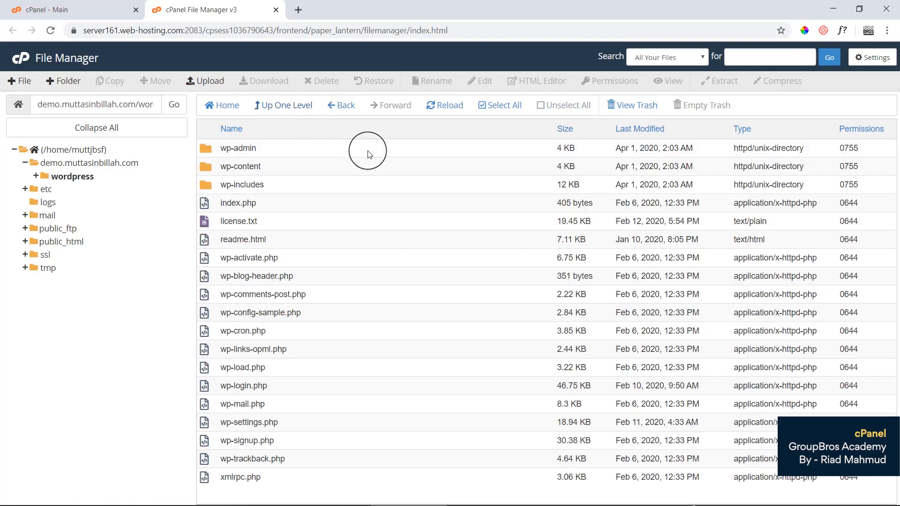
left_click(370, 153)
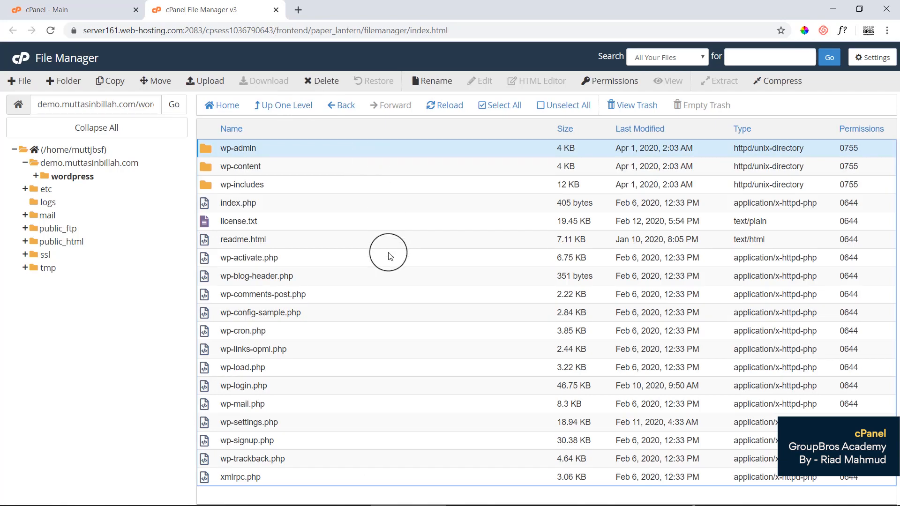
left_click(316, 481, "shift")
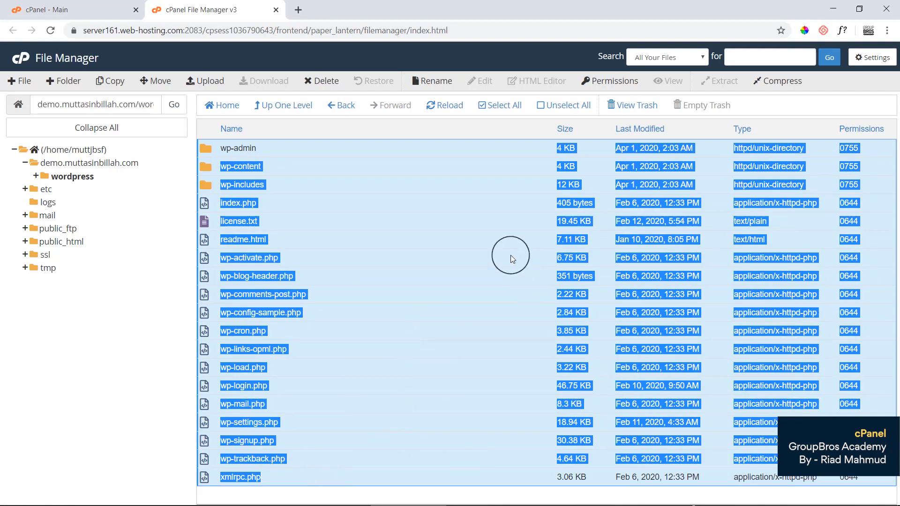
Move the selected WordPress files up into /demo.muttasinbillah.com, dropping 'wordpress' from the destination path.
right_click(370, 154)
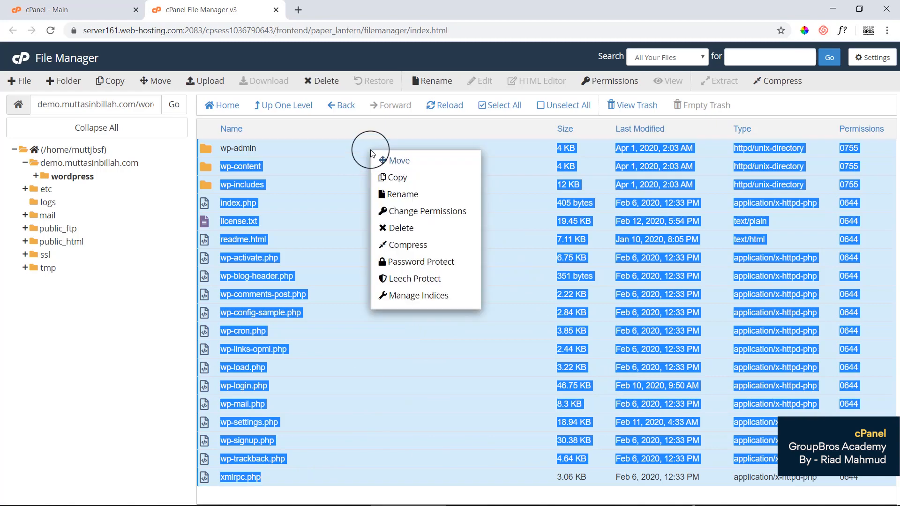
left_click(403, 162)
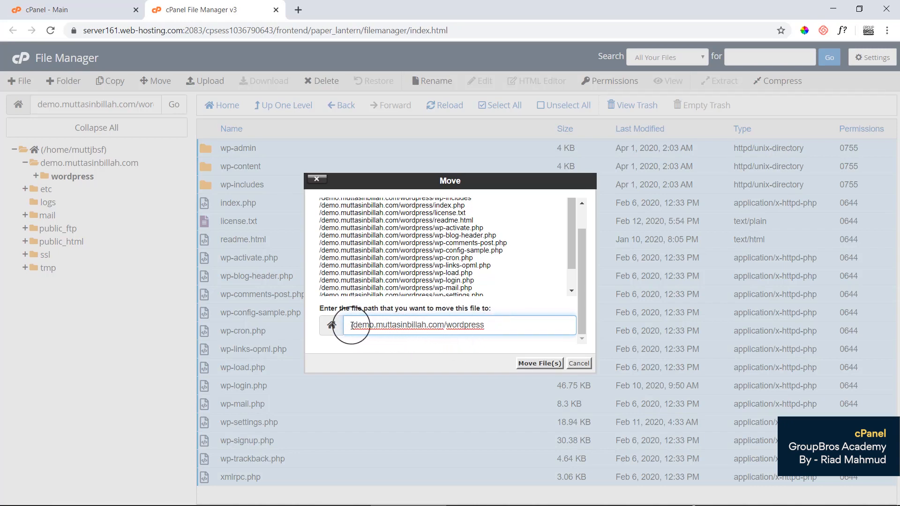
left_click_drag(353, 325, 445, 333)
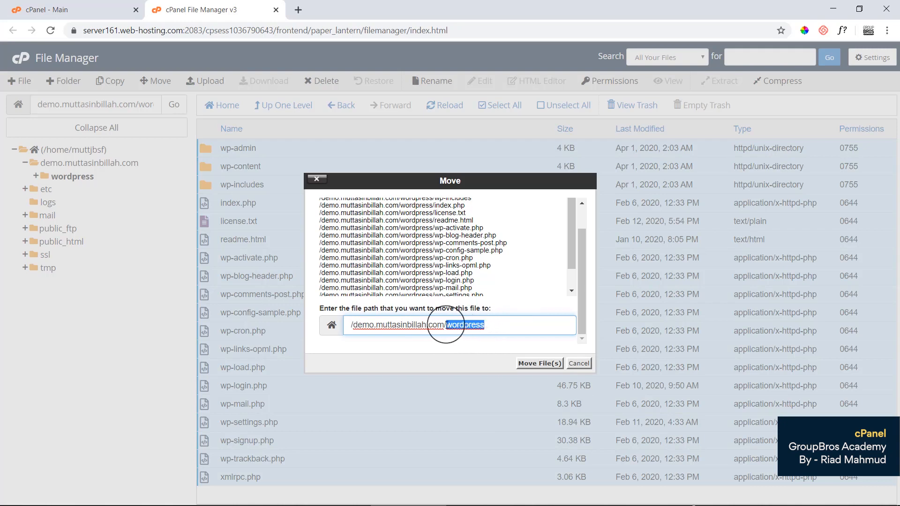
left_click_drag(445, 327, 352, 323)
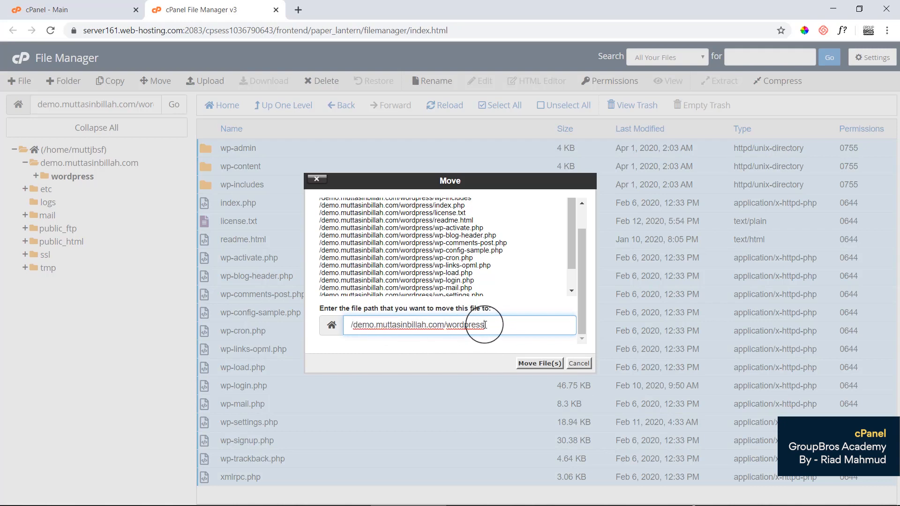
left_click_drag(482, 327, 447, 327)
key("BackSpace")
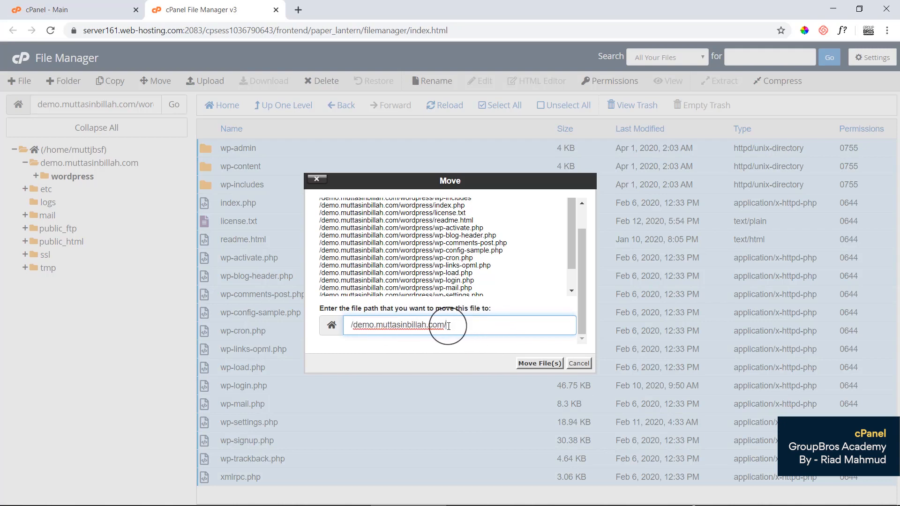
left_click(452, 355)
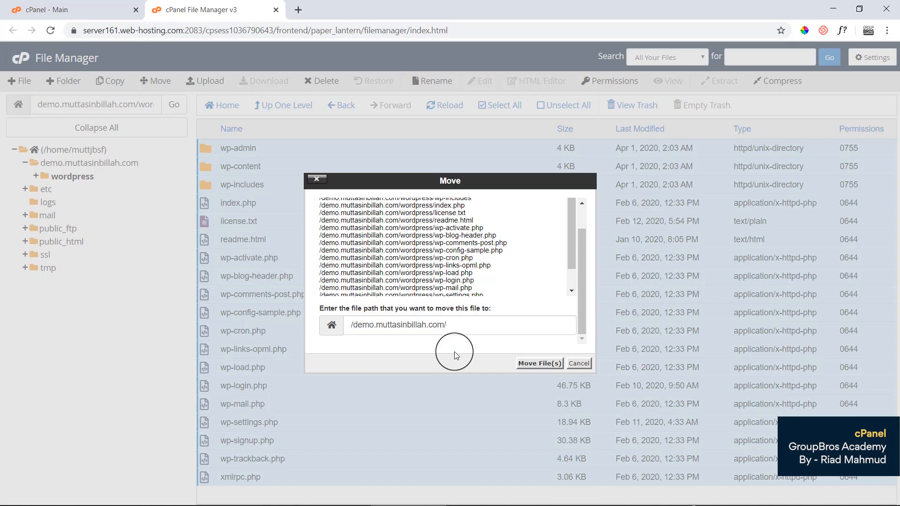
left_click(548, 365)
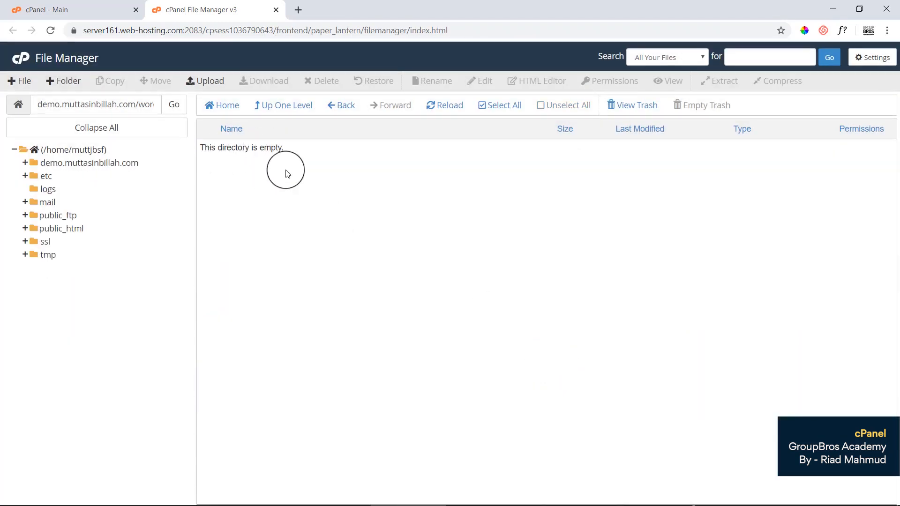
Go back to the demo.muttasinbillah.com folder and select its path text.
left_click(342, 108)
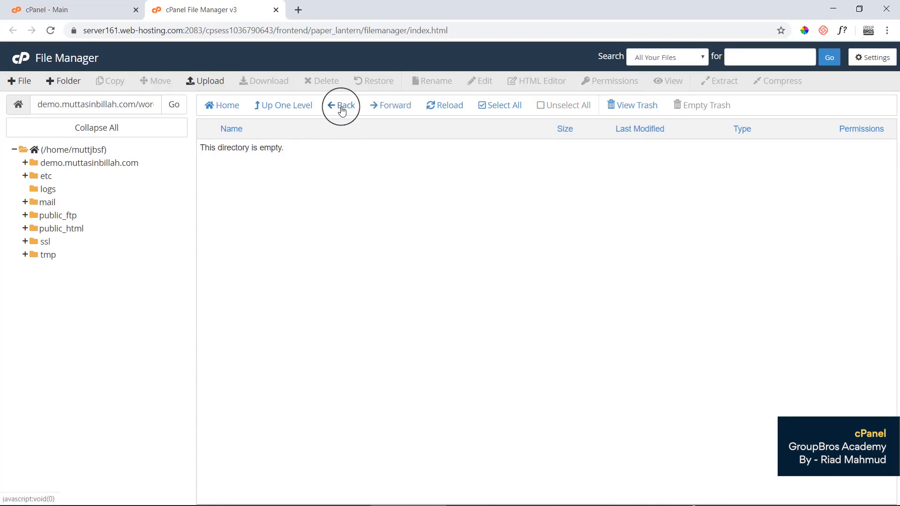
left_click(342, 109)
left_click(341, 109)
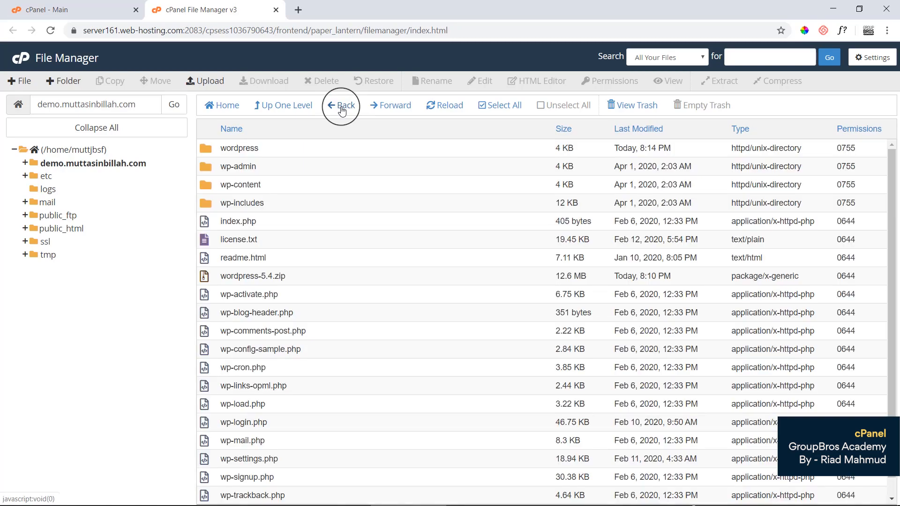
triple_click(132, 105)
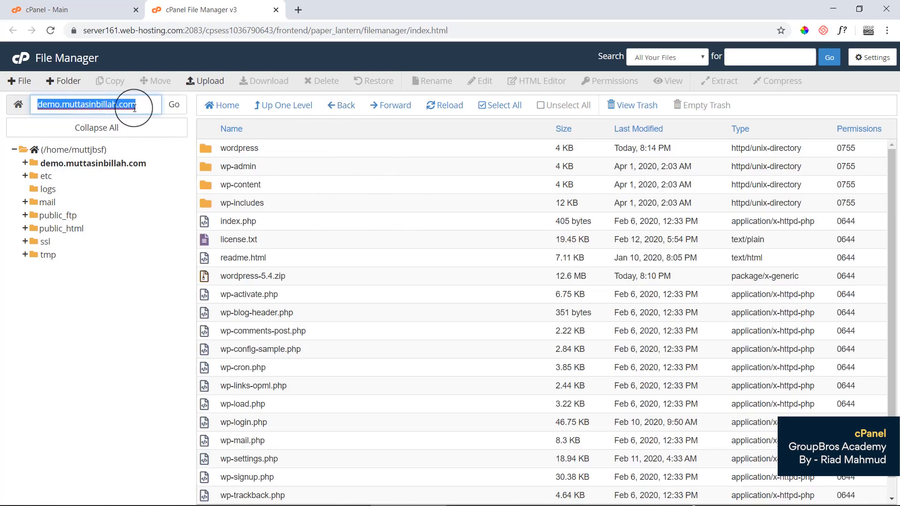
scroll(418, 372, "down", 1)
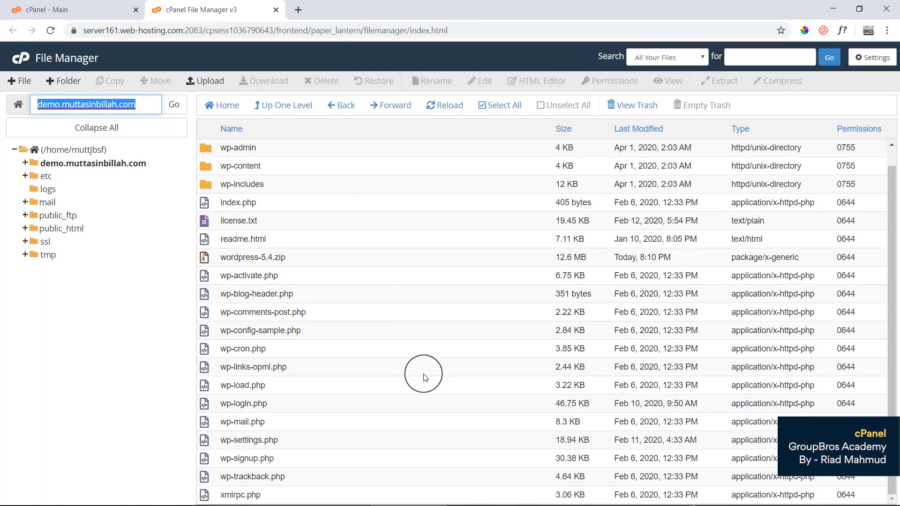
Permanently delete the empty wordpress folder, skipping the trash.
scroll(425, 377, "up", 1)
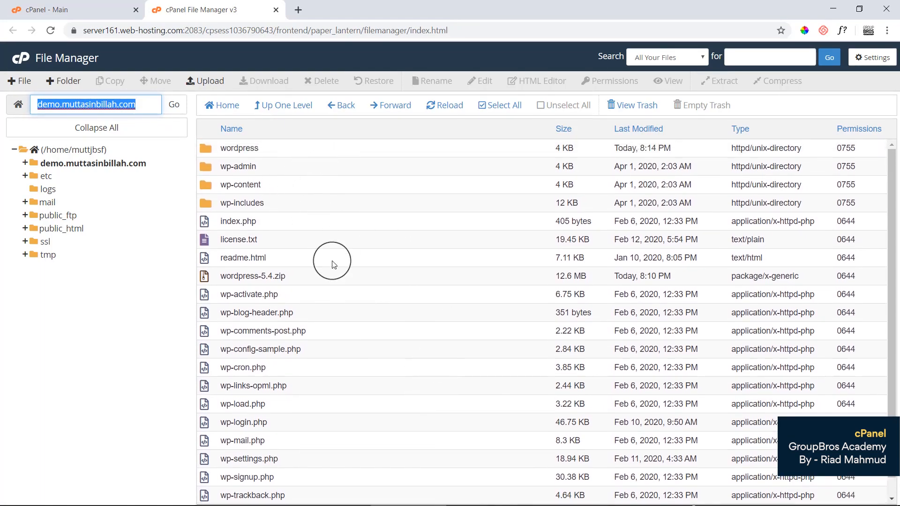
left_click(291, 150)
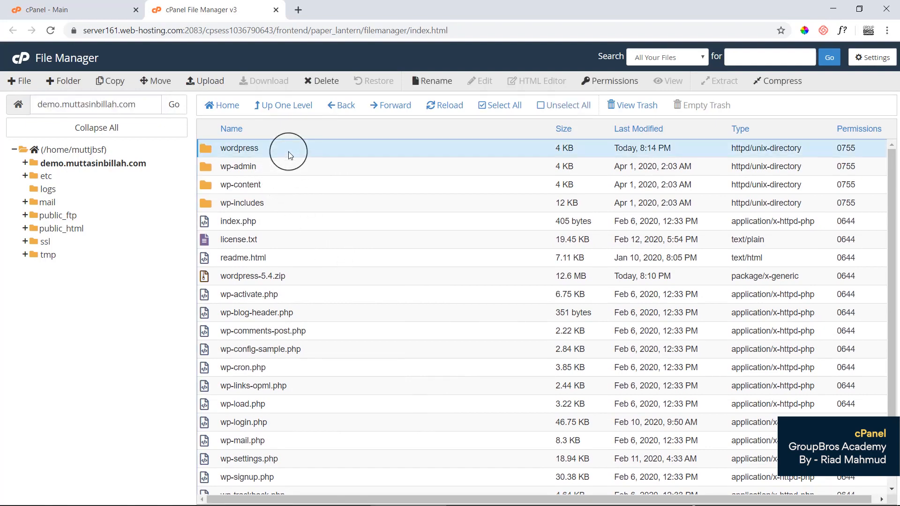
left_click(326, 81)
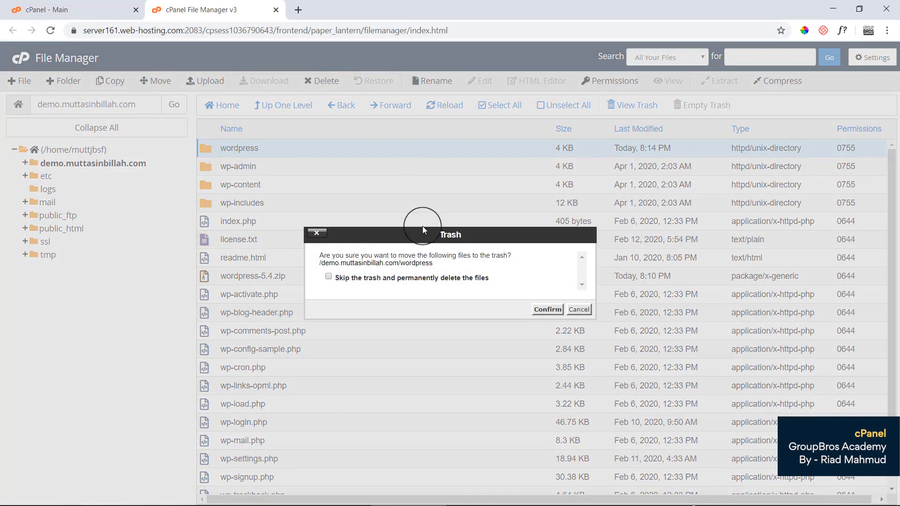
left_click(360, 280)
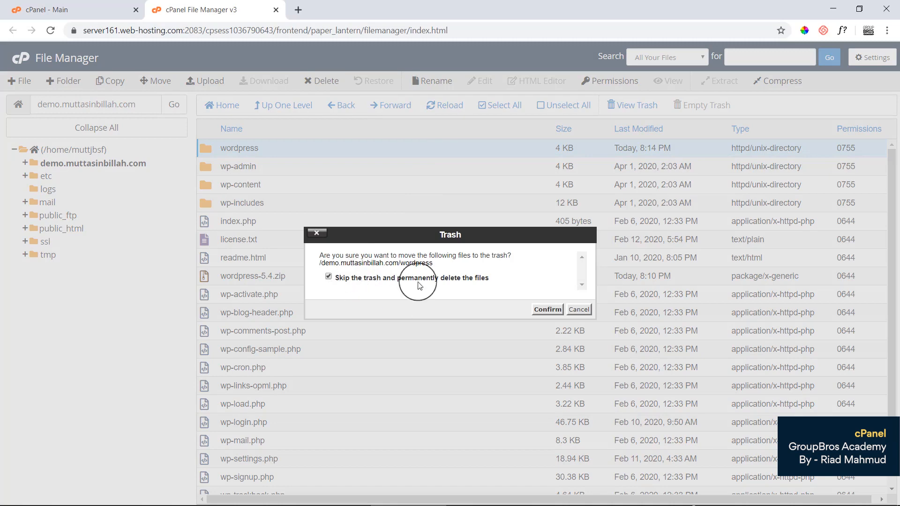
left_click(547, 310)
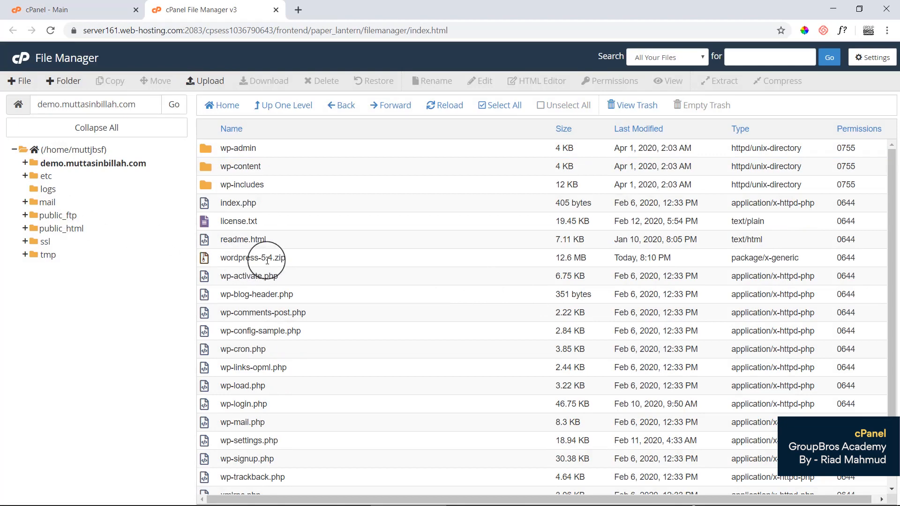
Permanently delete wordpress-5.4.zip, then select the subdomain path text to copy.
left_click(330, 263)
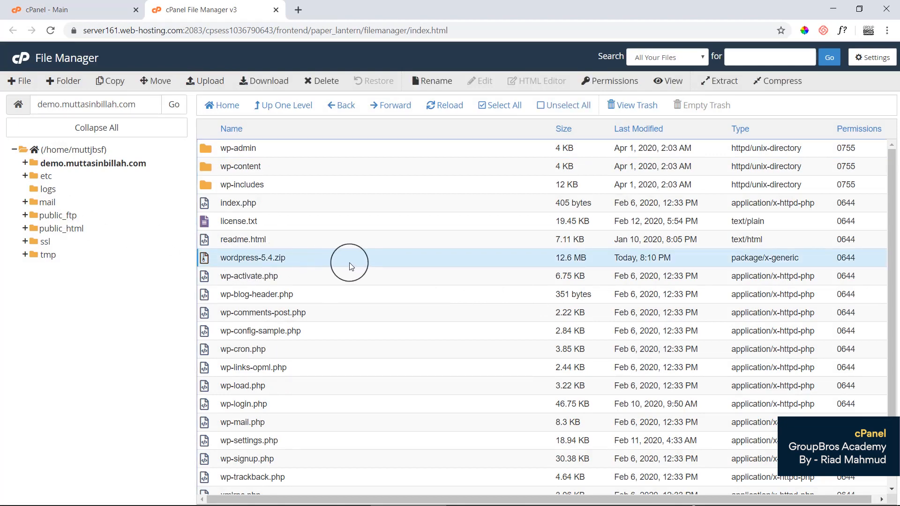
left_click(326, 83)
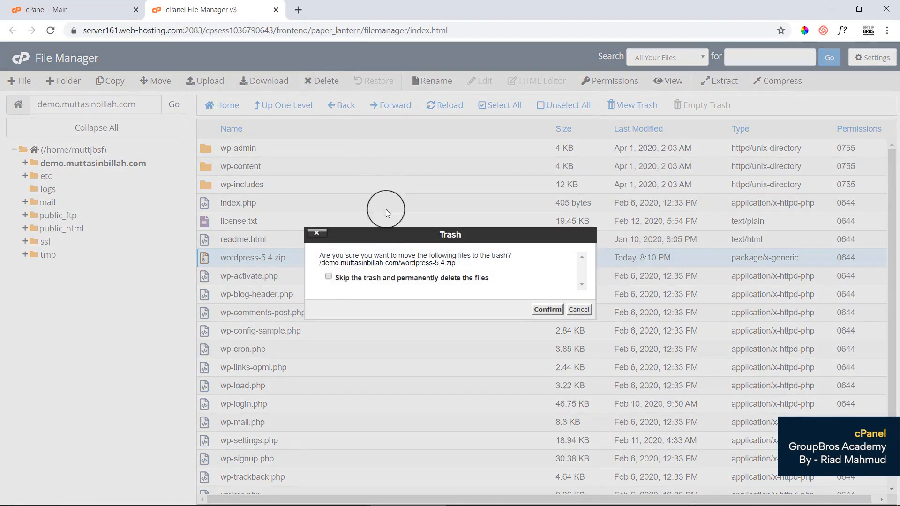
left_click(359, 280)
left_click(547, 309)
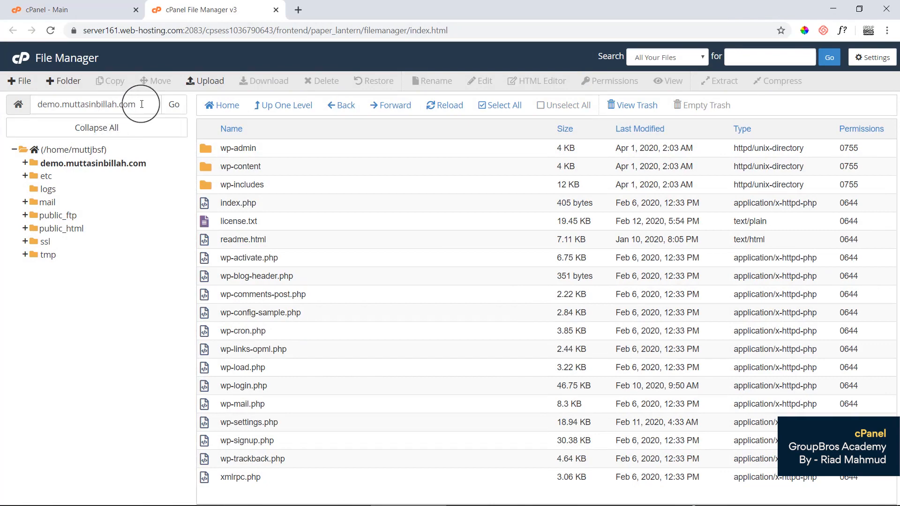
left_click_drag(143, 105, 36, 96)
key("ctrl+c")
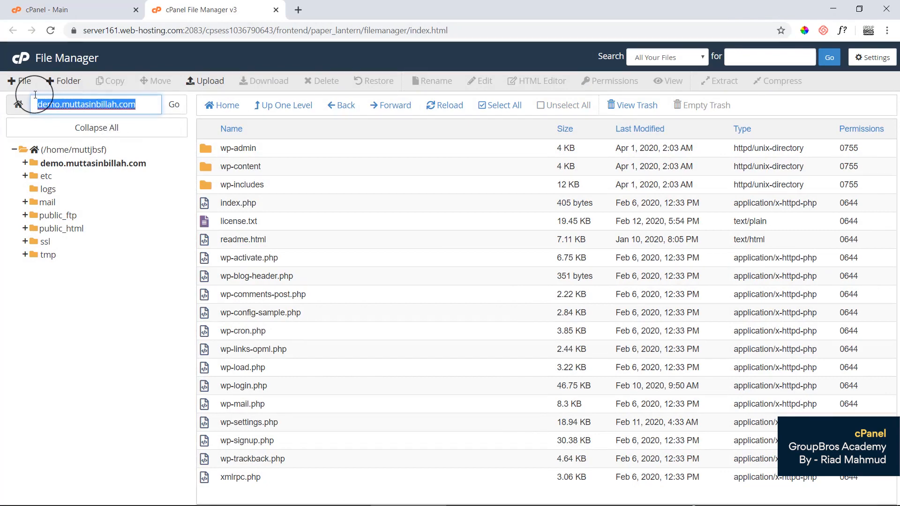
Paste the demo.muttasinbillah.com address into a new Chrome tab and load it.
left_click(297, 14)
right_click(277, 29)
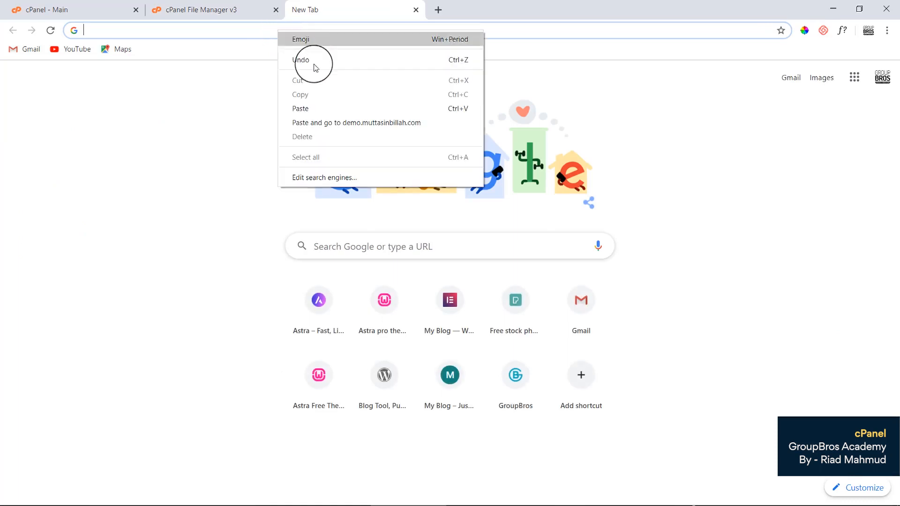
left_click(321, 105)
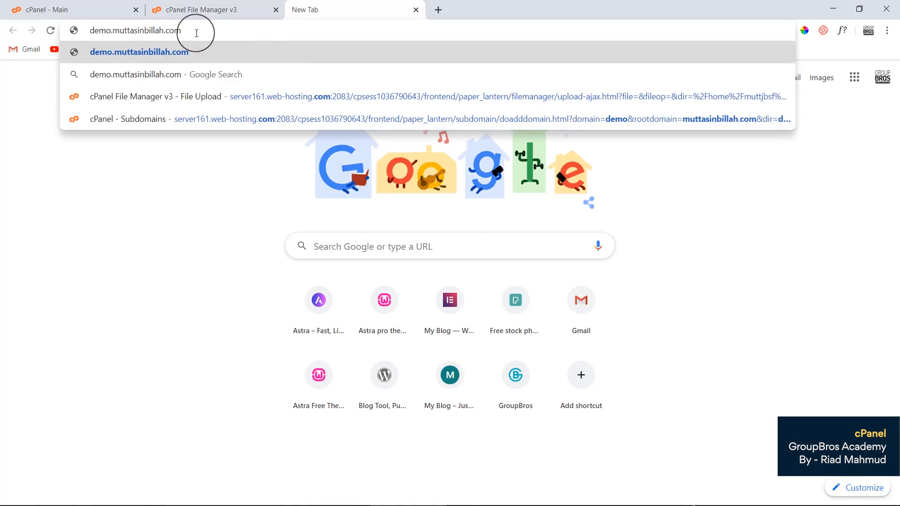
key("Return")
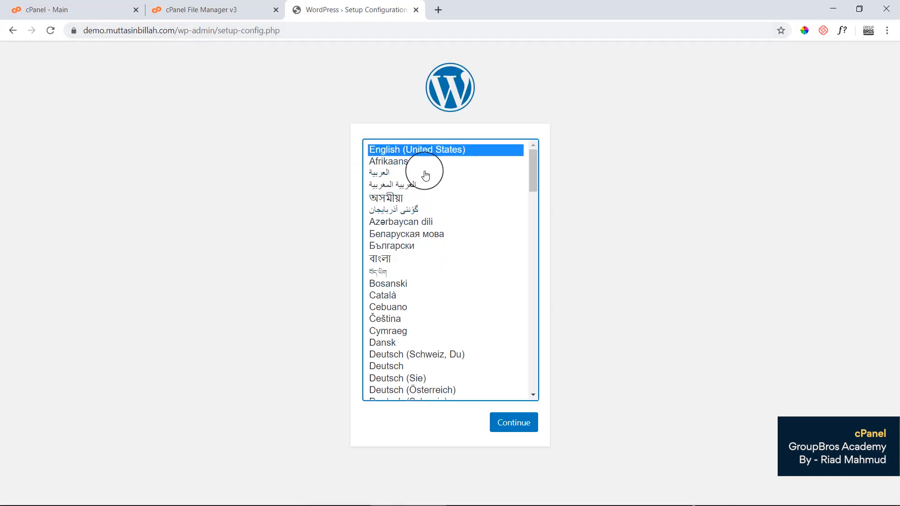
Continue in English (United States), review the database name, username and password requirements, then proceed.
left_click(518, 424)
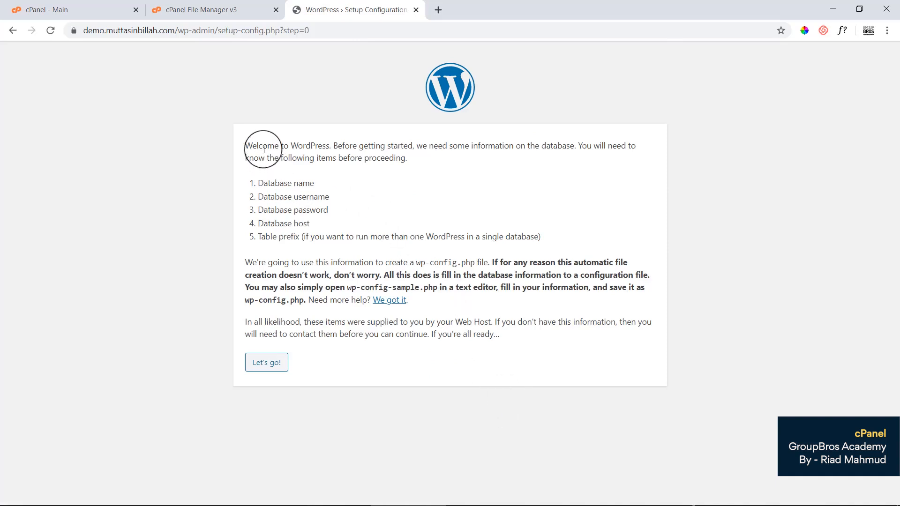
left_click_drag(263, 146, 348, 156)
left_click(458, 148)
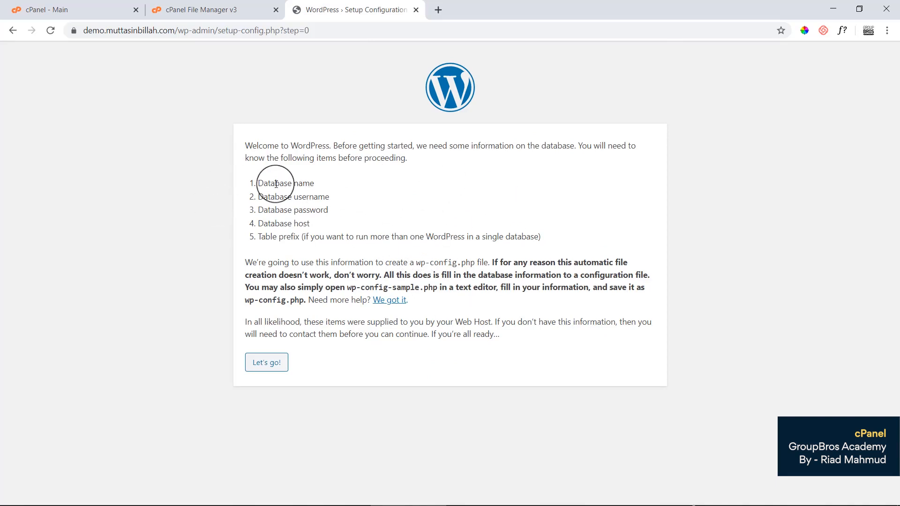
left_click_drag(263, 180, 354, 176)
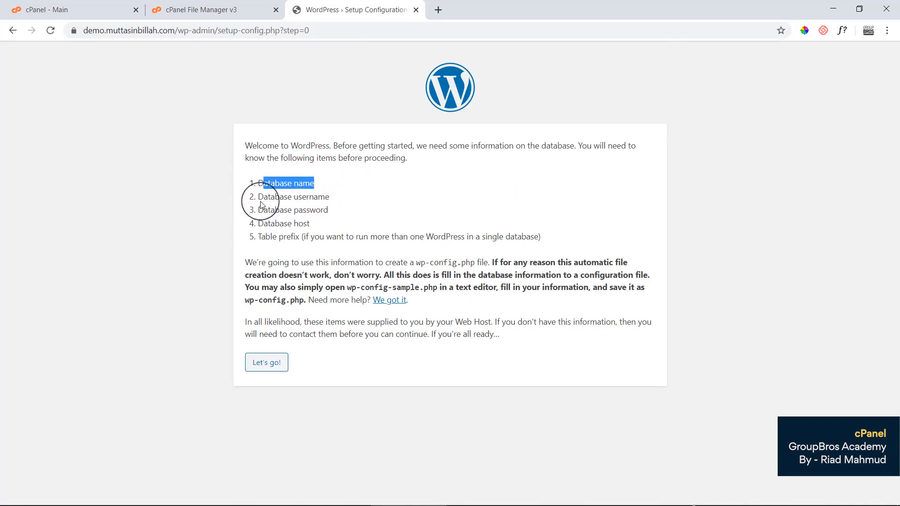
left_click_drag(259, 197, 362, 202)
left_click_drag(268, 210, 361, 209)
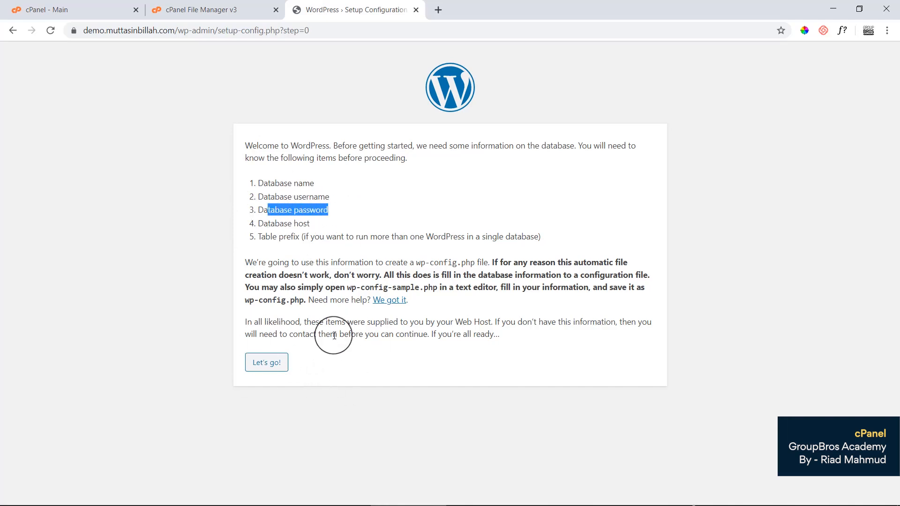
left_click(349, 344)
left_click(265, 364)
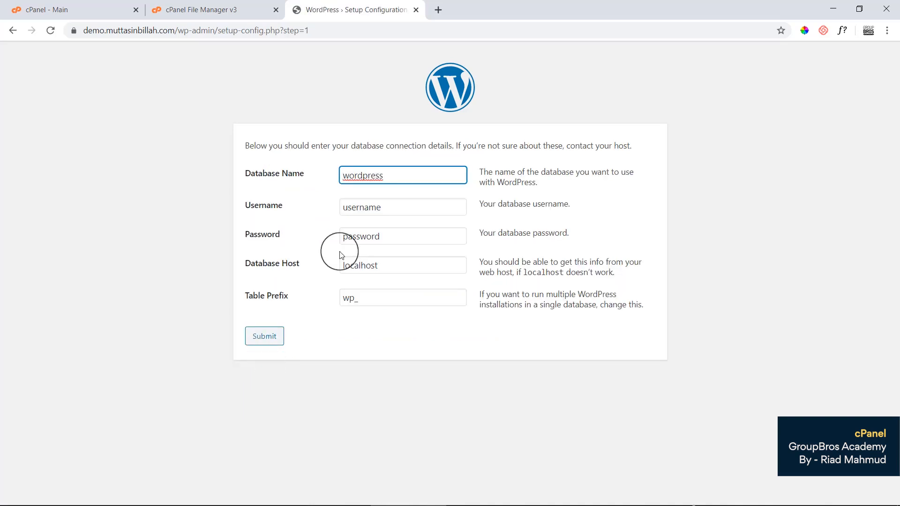
Paste the saved database name and username from Notepad++ into the setup form.
mouse_move(558, 503)
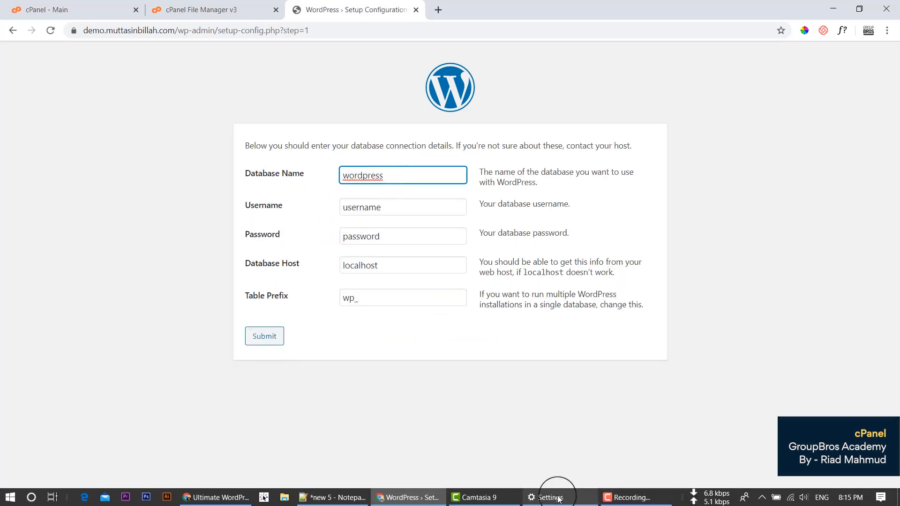
left_click(341, 499)
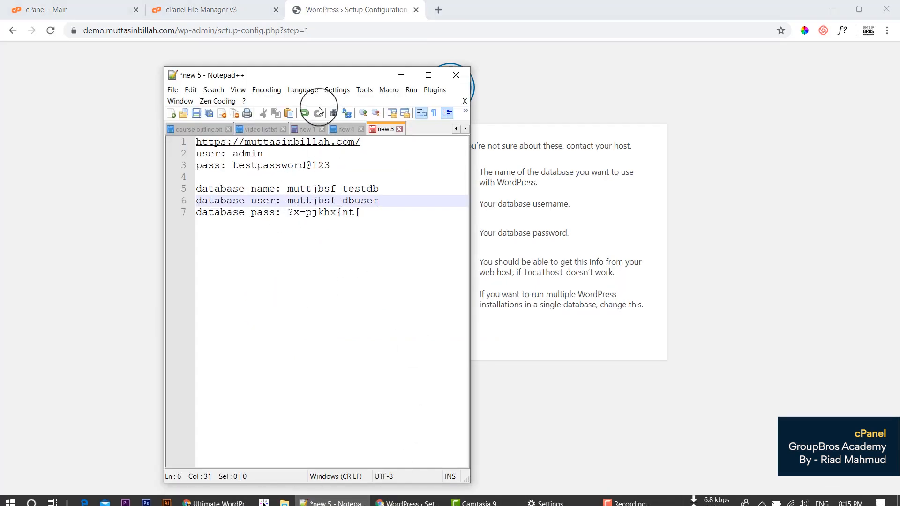
left_click_drag(281, 74, 680, 96)
double_click(693, 205)
key("ctrl+c")
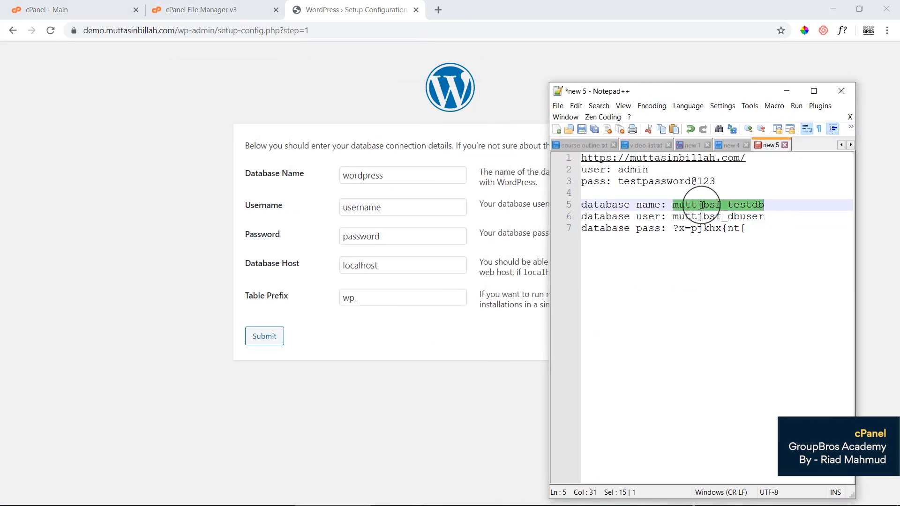
double_click(396, 177)
key("ctrl+v")
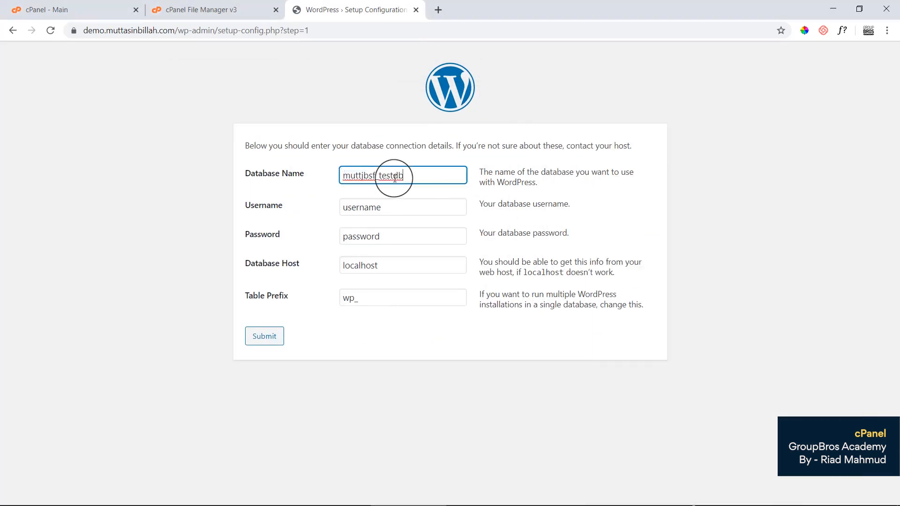
left_click(350, 497)
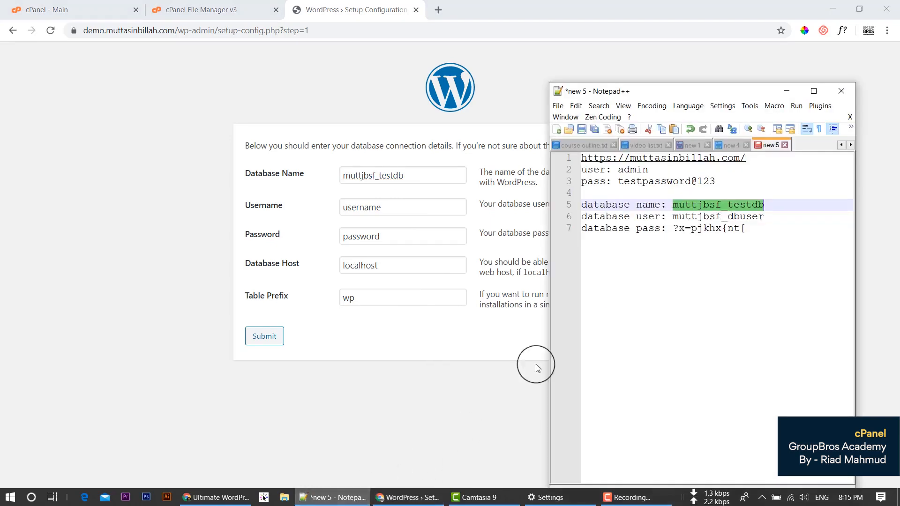
double_click(693, 217)
key("ctrl+c")
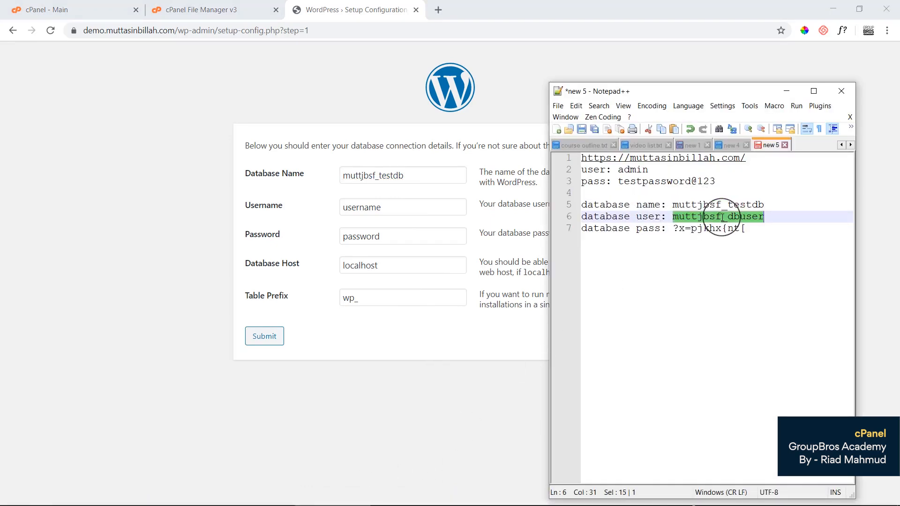
double_click(341, 210)
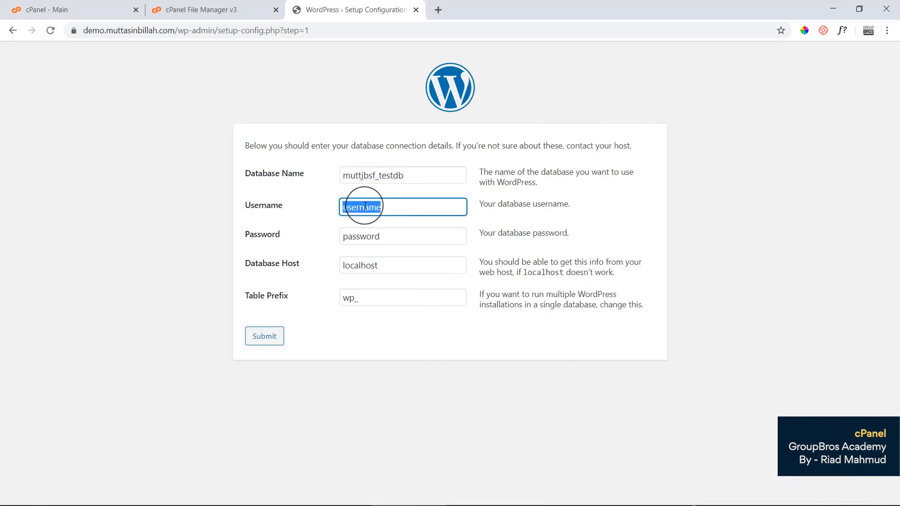
key("ctrl+v")
Copy the database password from the notes into the Password field and submit.
left_click(349, 498)
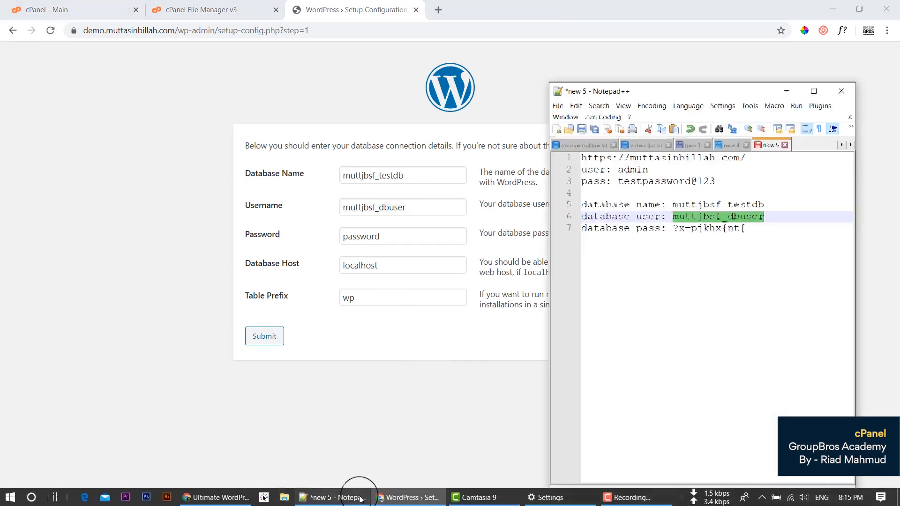
left_click_drag(673, 228, 742, 249)
key("ctrl+c")
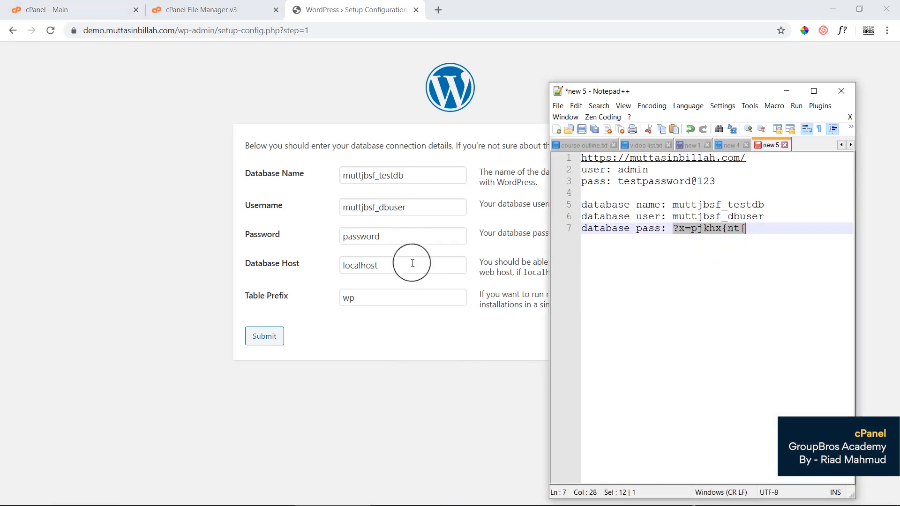
double_click(362, 236)
key("ctrl+v")
left_click(396, 363)
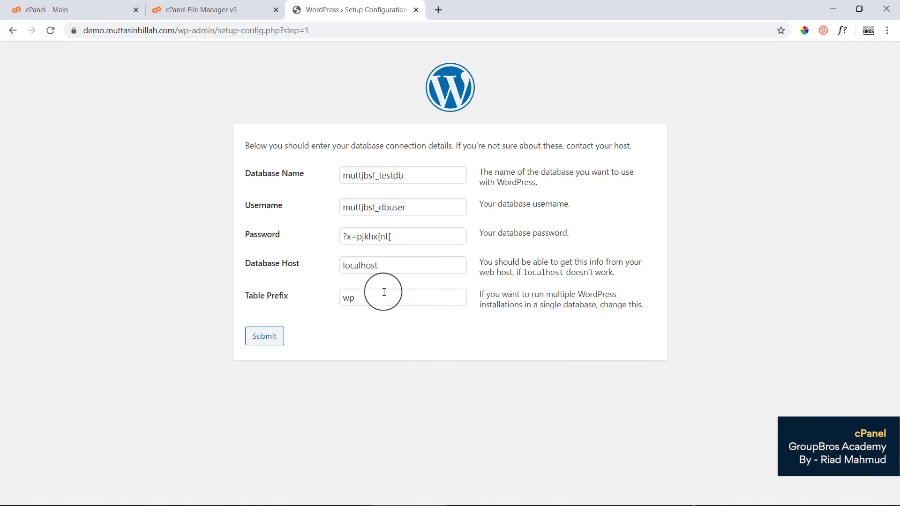
left_click(261, 343)
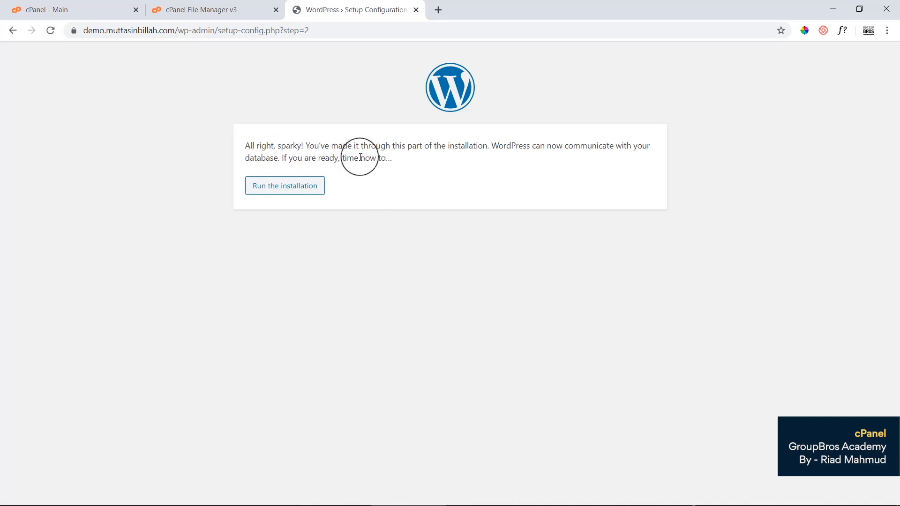
Start the installation and enter site title 'This is our first blog' with username useradmin.
left_click(282, 188)
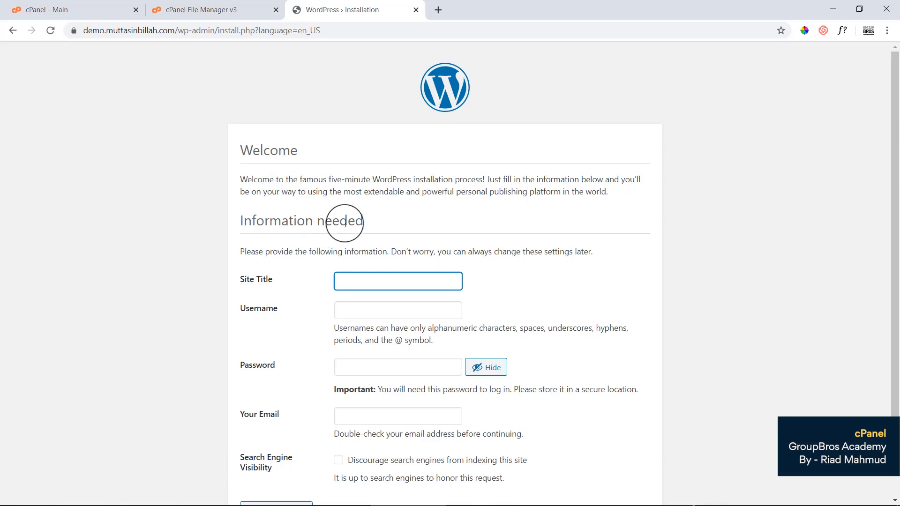
scroll(343, 221, "down", 1)
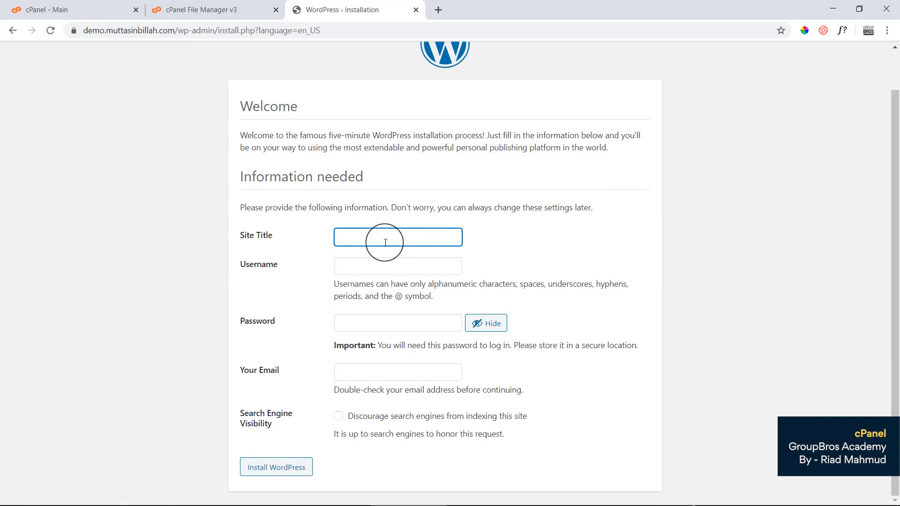
type("This is our first blog")
left_click(400, 263)
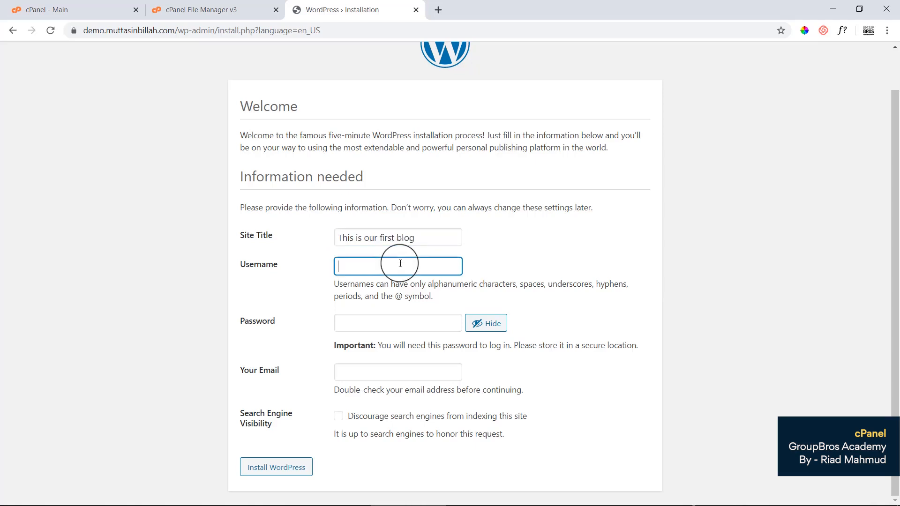
type("user")
type("admin")
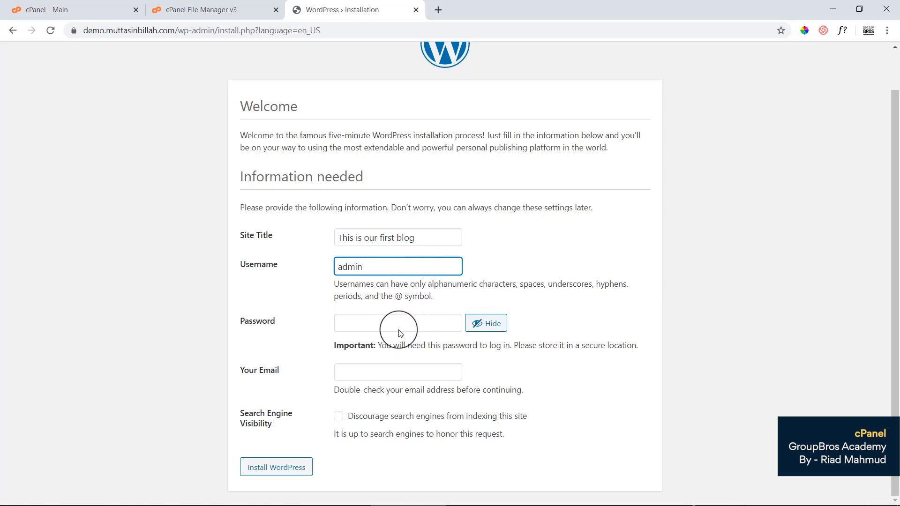
Enter the admin password shown as readable text and confirm using a weak password.
left_click(401, 316)
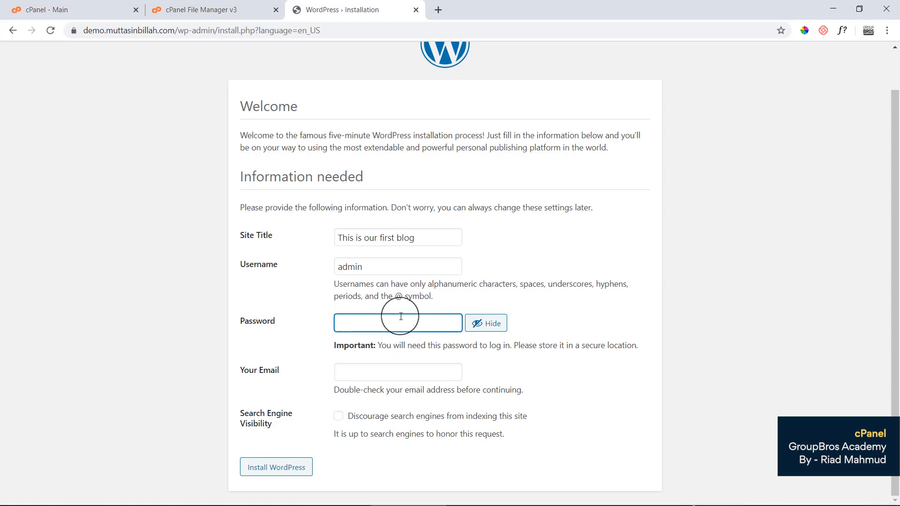
type("ad")
key("BackSpace")
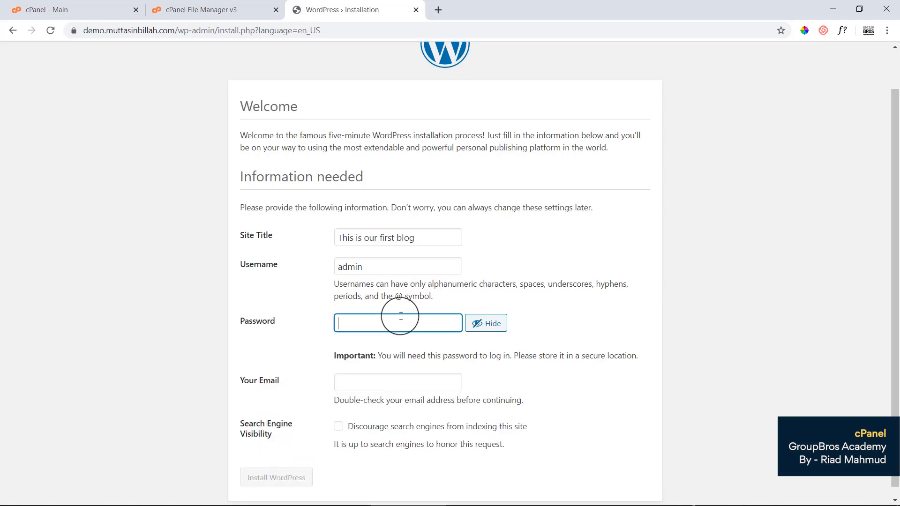
type("adm")
left_click(476, 322)
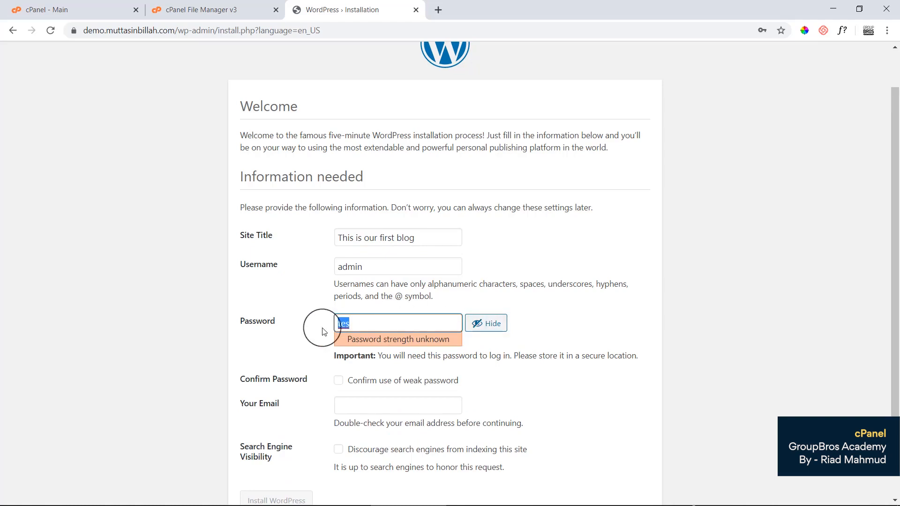
type("testpass@123")
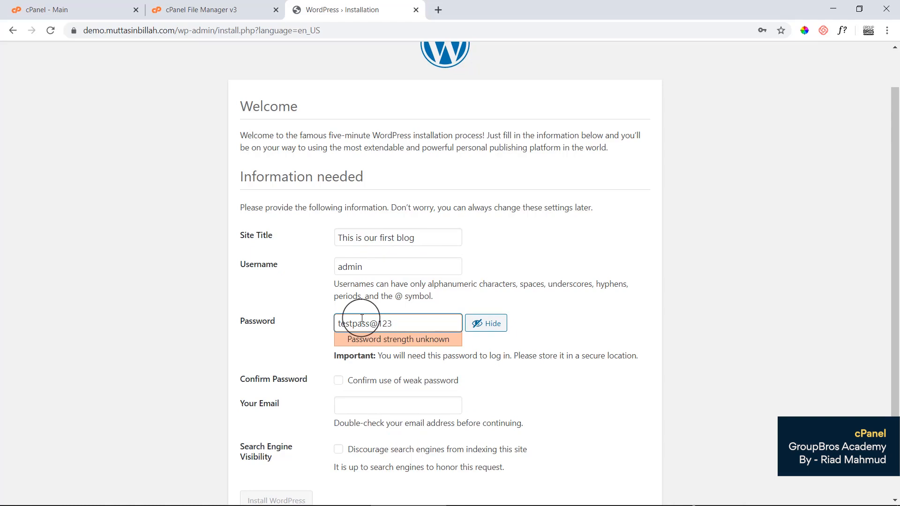
left_click(529, 353)
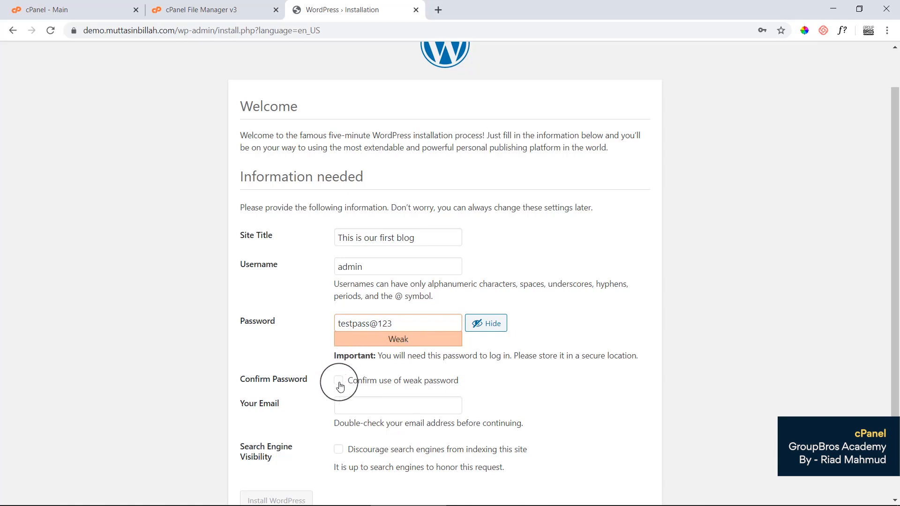
left_click(366, 386)
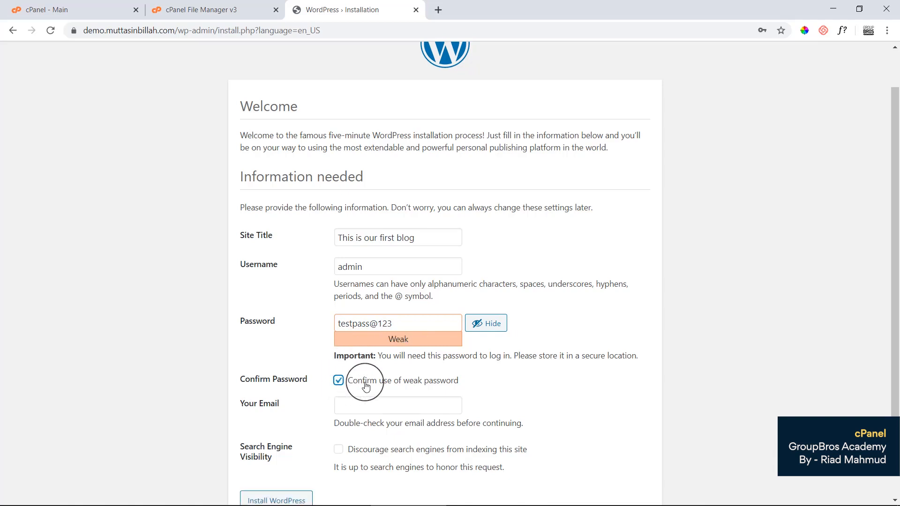
Fill in the admin e-mail, discourage search engine indexing, and install WordPress.
left_click(389, 408)
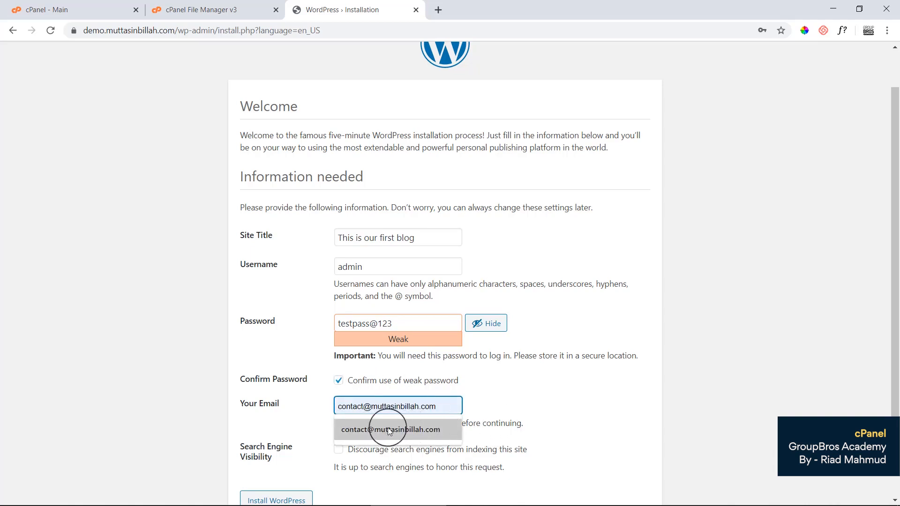
left_click(428, 429)
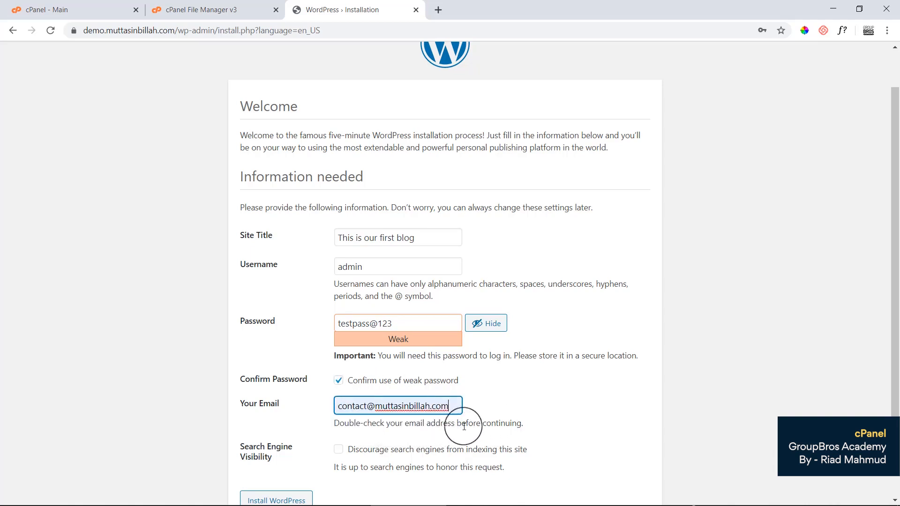
scroll(516, 425, "down", 1)
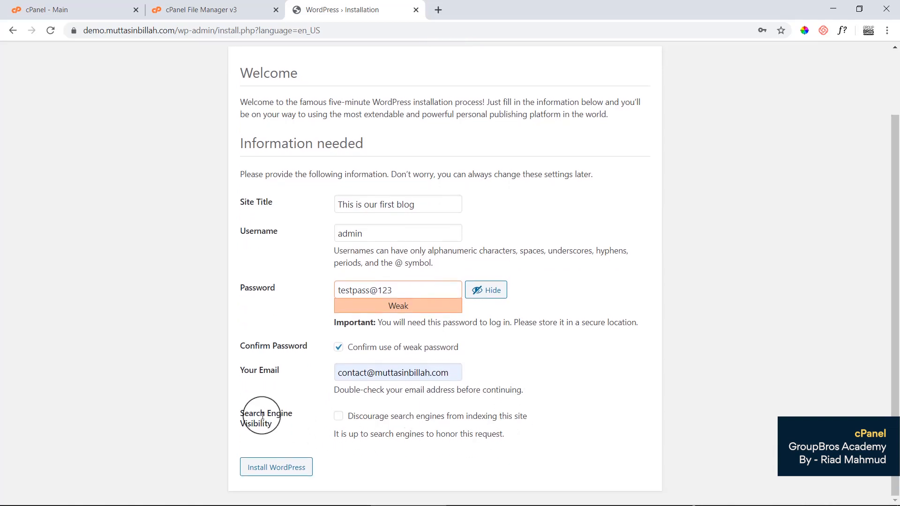
left_click(342, 421)
left_click(290, 472)
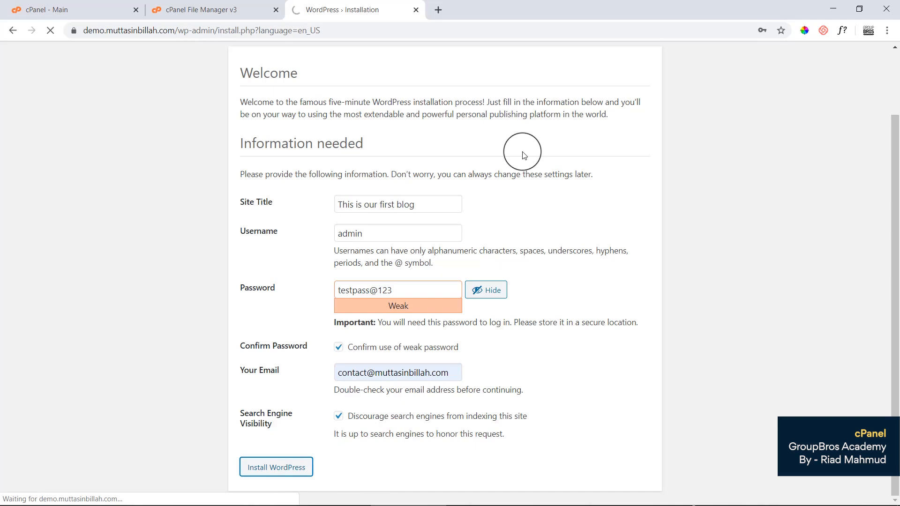
Select and copy the chosen admin password.
double_click(381, 289)
triple_click(357, 288)
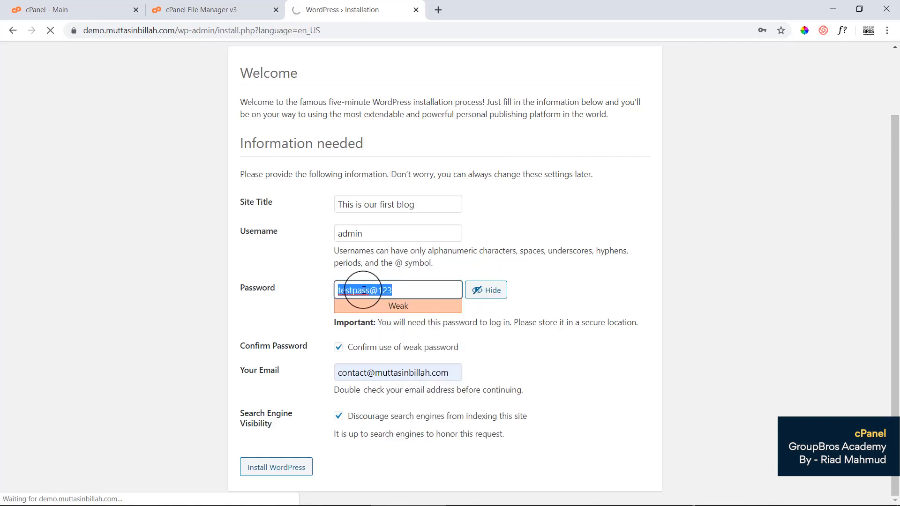
right_click(360, 291)
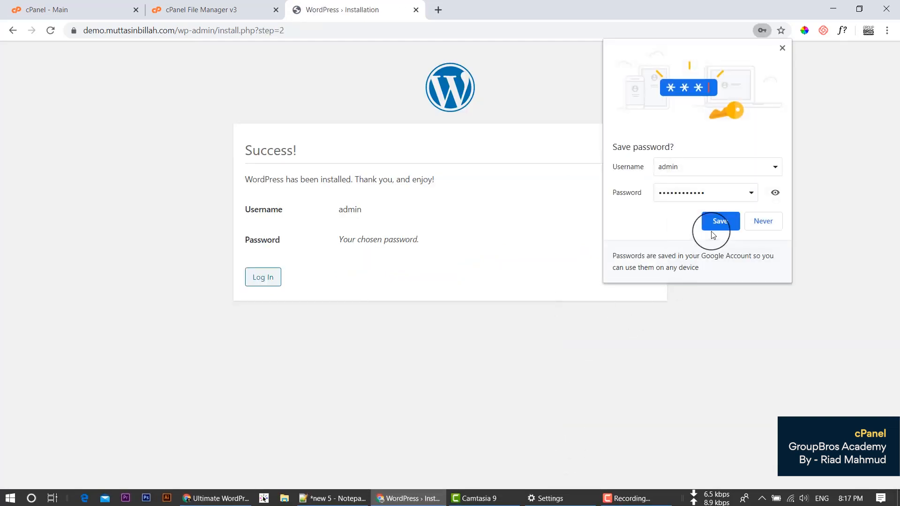
Save the admin login, sign in with Remember Me to the Dashboard, and open a blank tab.
left_click(717, 222)
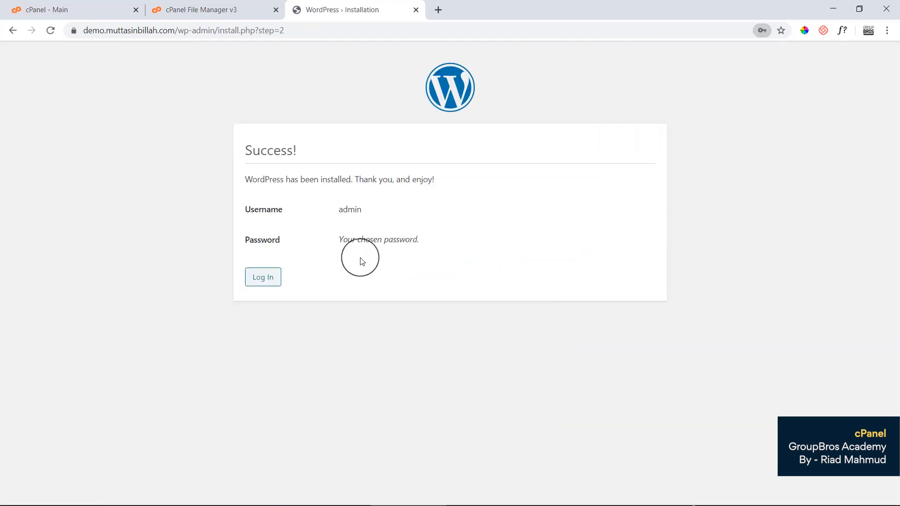
left_click(259, 283)
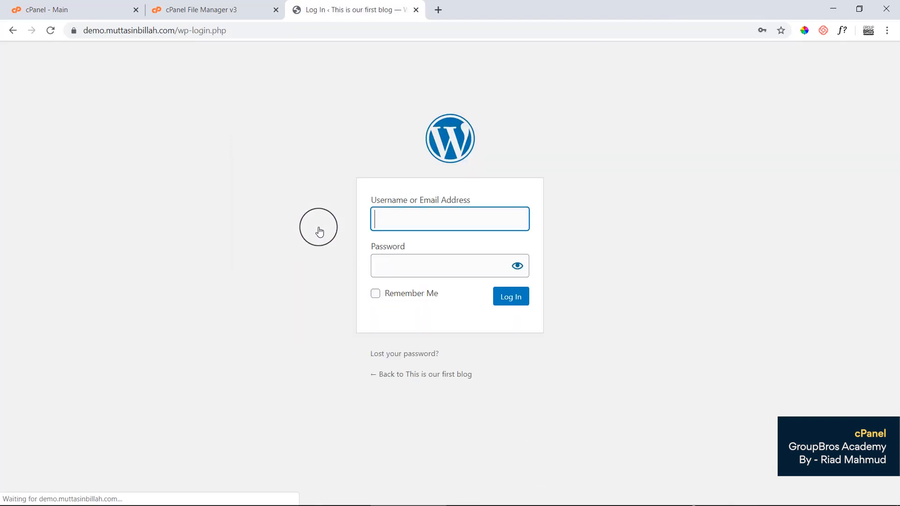
left_click(376, 293)
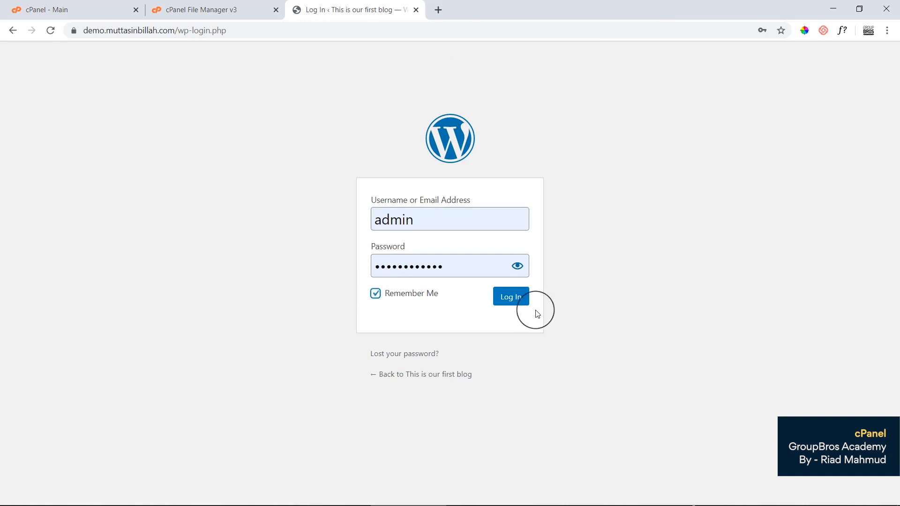
left_click(514, 302)
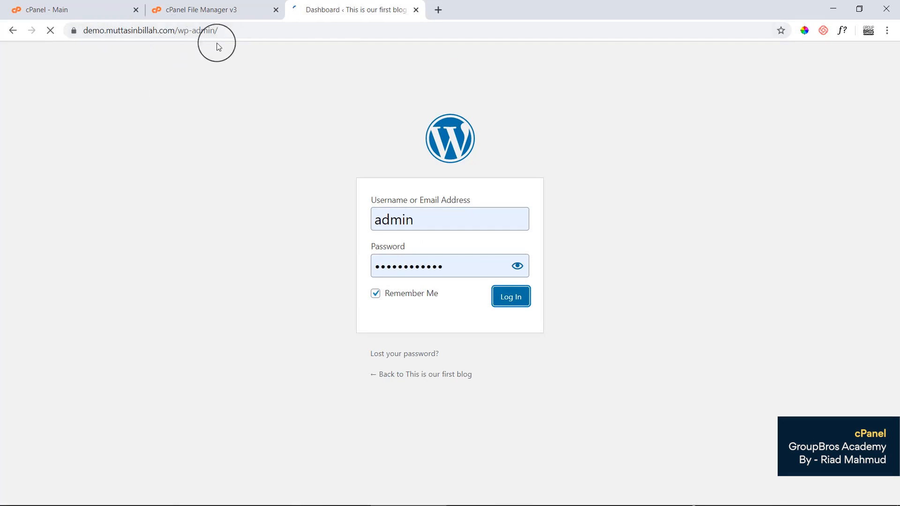
left_click(438, 9)
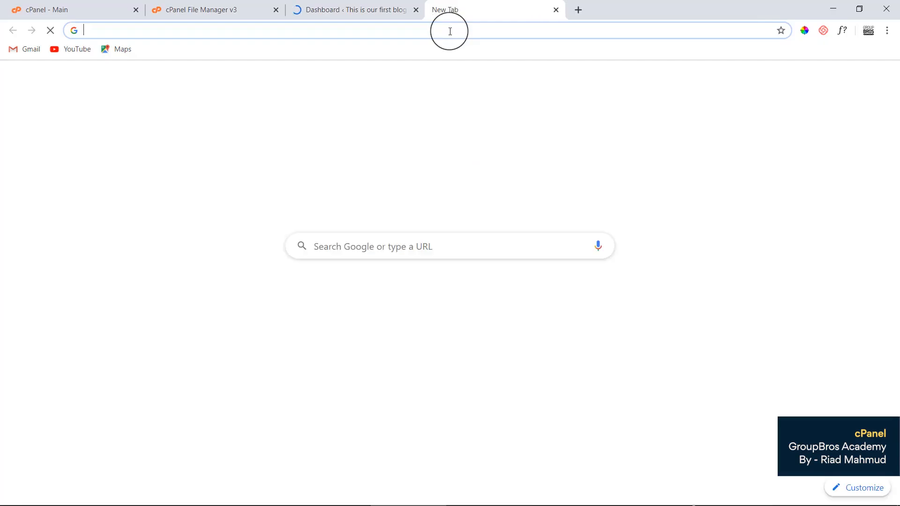
Correct the misspelled address and load muttasinbillah.com in the new tab.
type("molo")
key("BackSpace")
key("BackSpace")
type("tan")
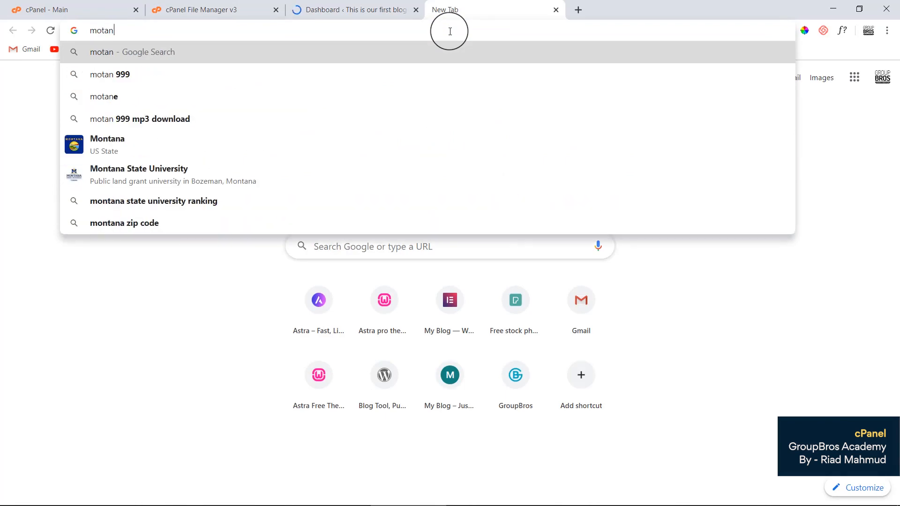
key("BackSpace")
type("sin")
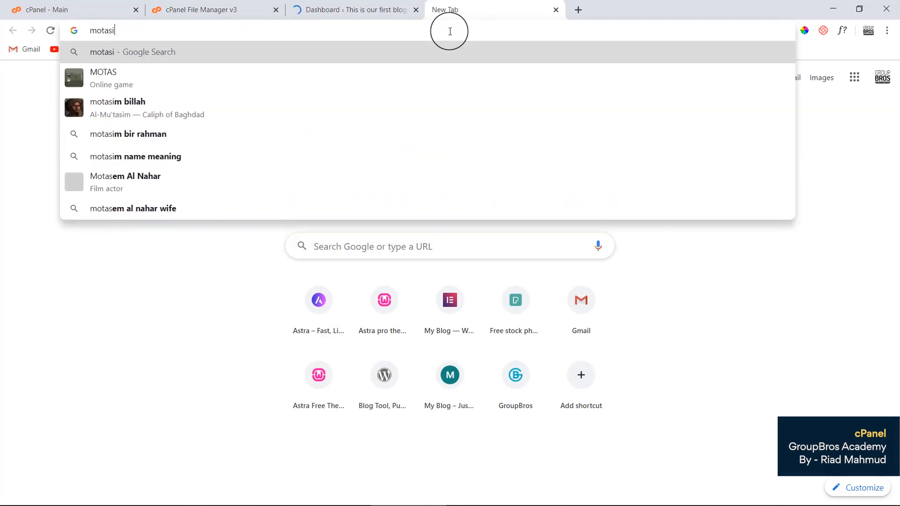
key("BackSpace")
key("BackSpace")
key("BackSpace")
key("BackSpace")
key("BackSpace")
key("BackSpace")
key("BackSpace")
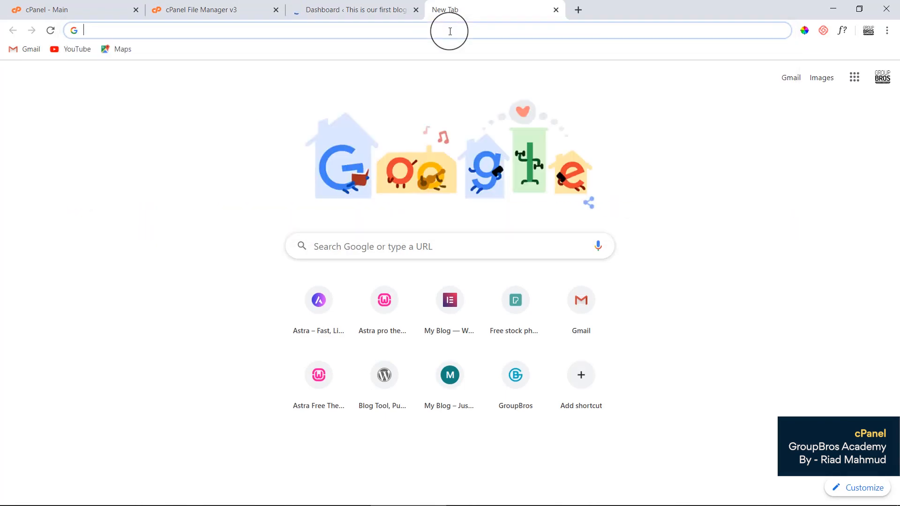
type("mota")
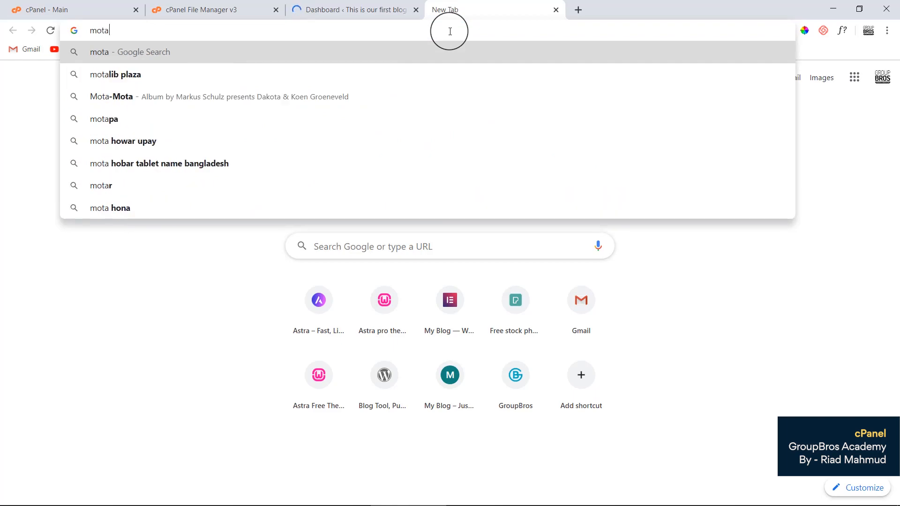
type("sinbillla")
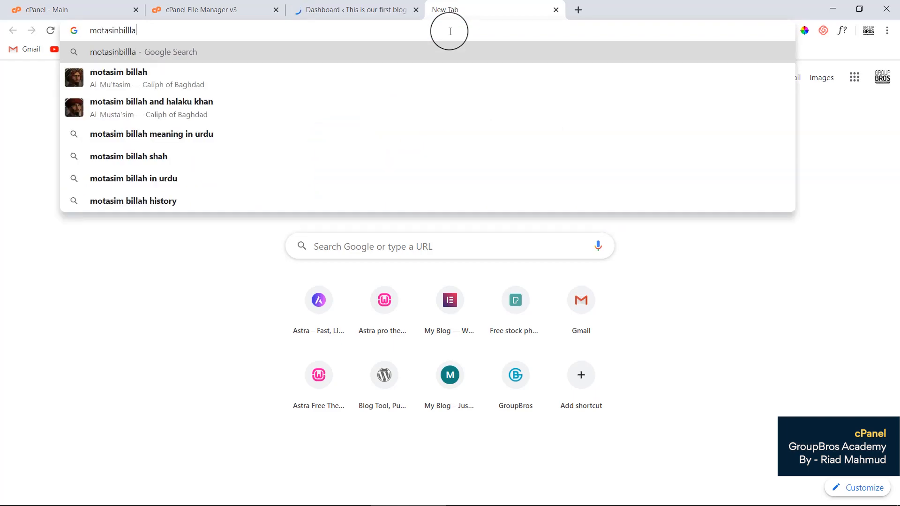
left_click(371, 10)
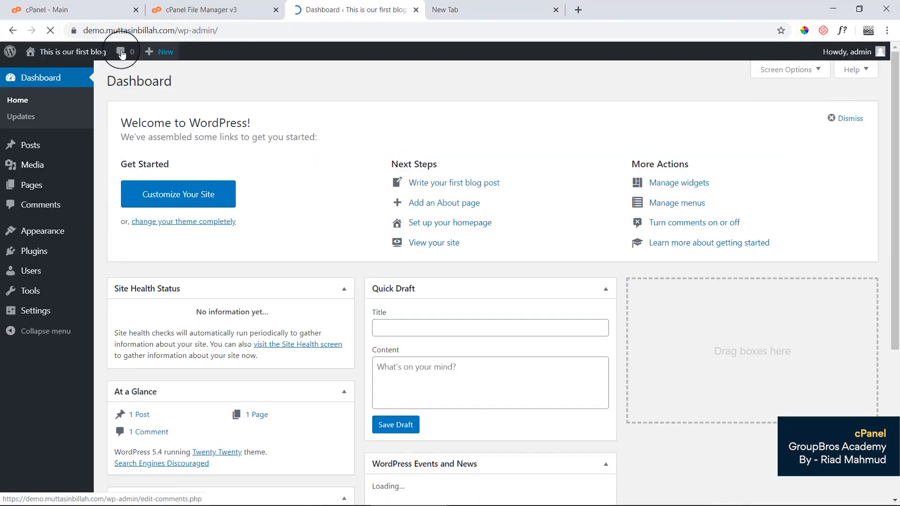
key("ctrl+Tab")
double_click(97, 30)
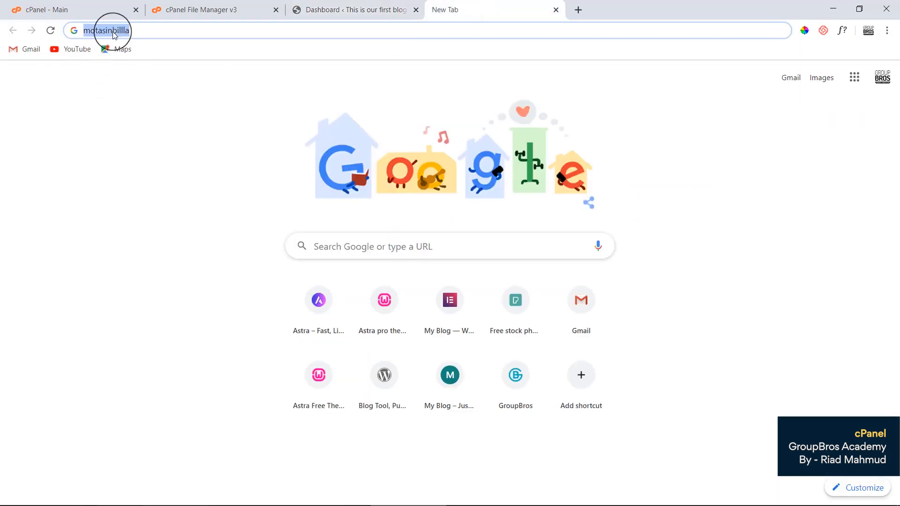
type("mut")
key("Return")
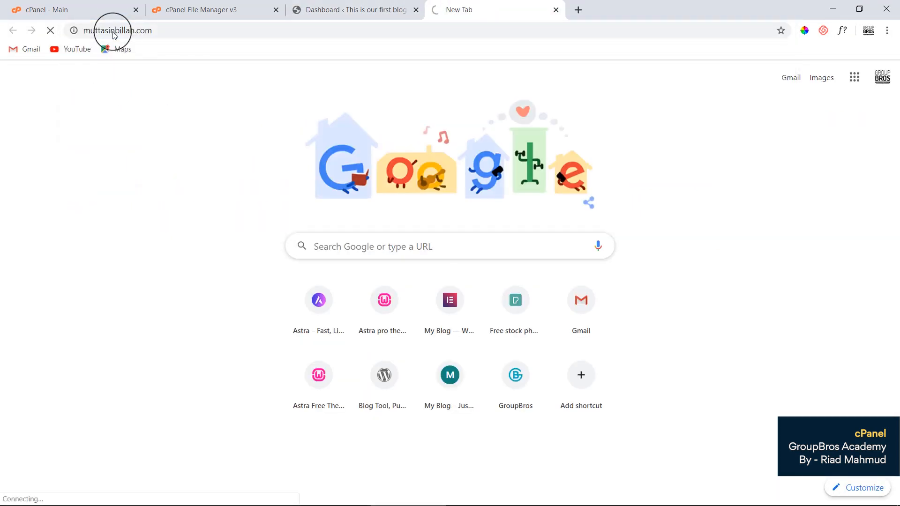
Check the demo subdomain's dashboard address, then return to the loading main-domain tab.
left_click(352, 4)
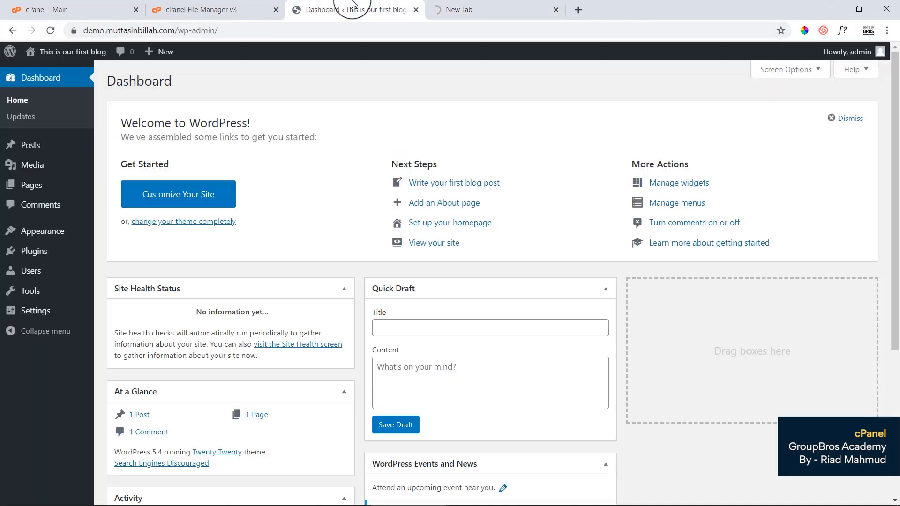
left_click_drag(172, 30, 75, 30)
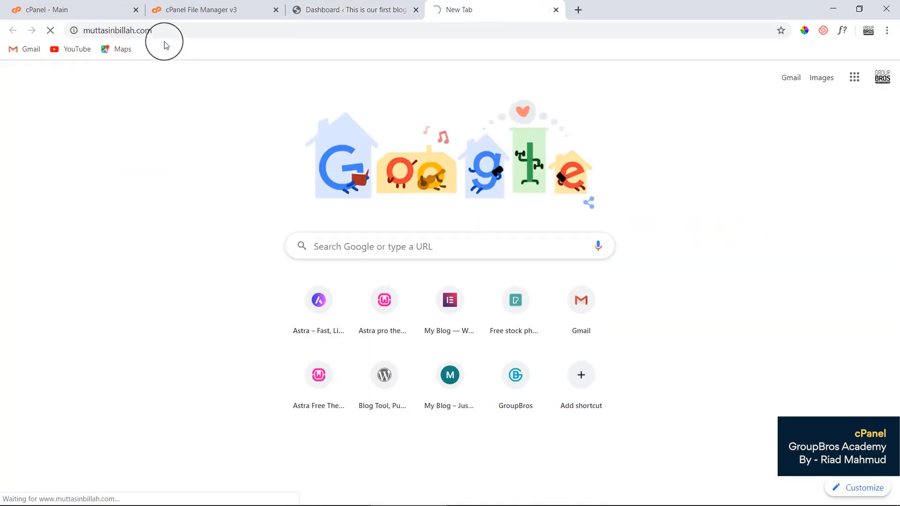
left_click(84, 30)
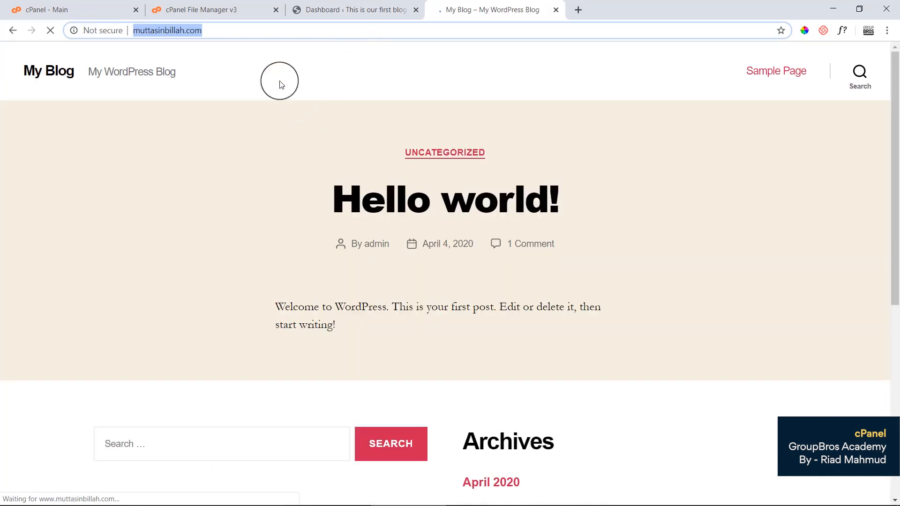
Scroll through the main-domain My Blog front page and note its muttasinbillah.com address.
left_click(275, 77)
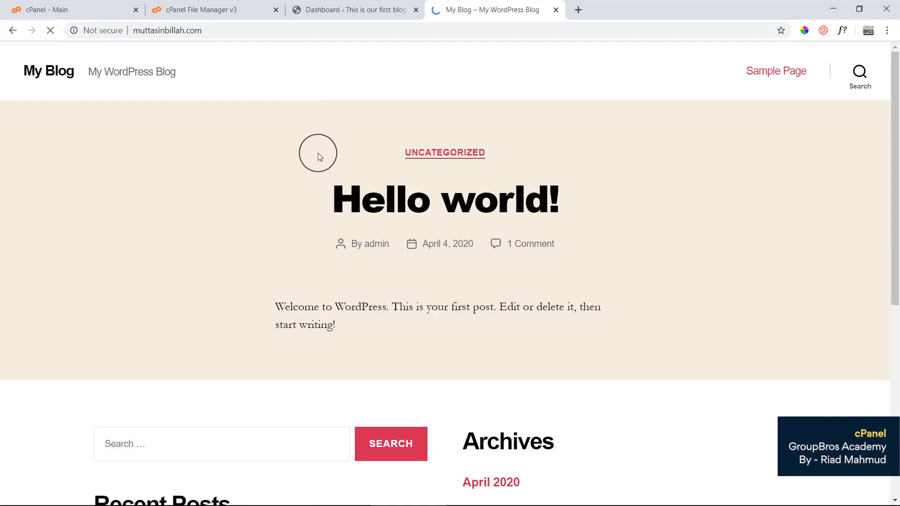
scroll(316, 171, "down", 7)
scroll(313, 176, "up", 7)
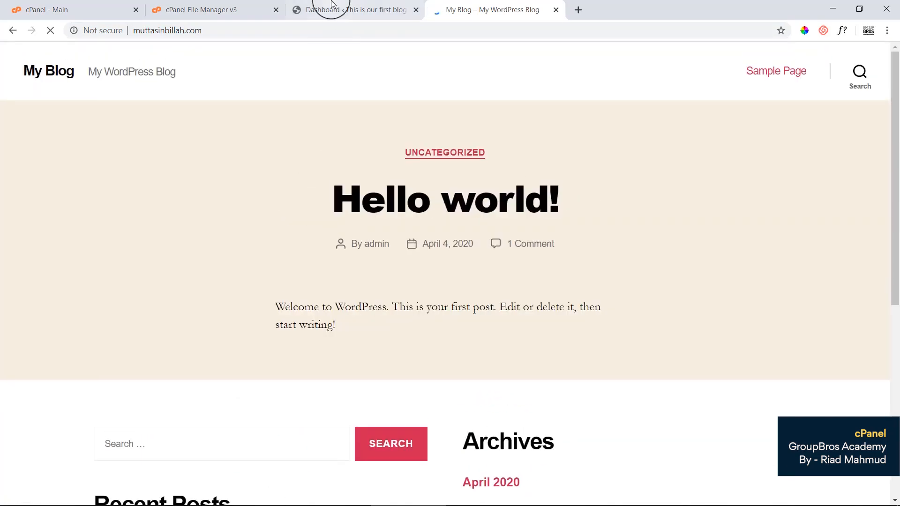
left_click(388, 5)
left_click(482, 8)
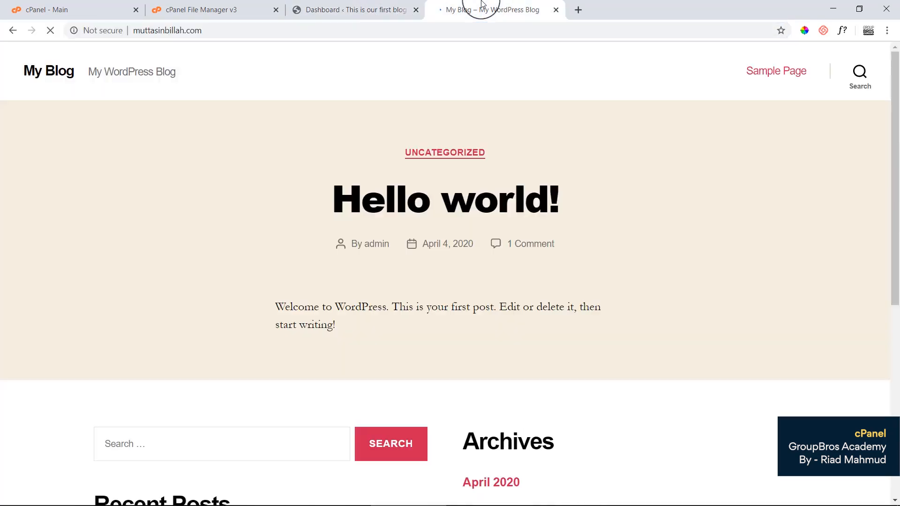
left_click(133, 30)
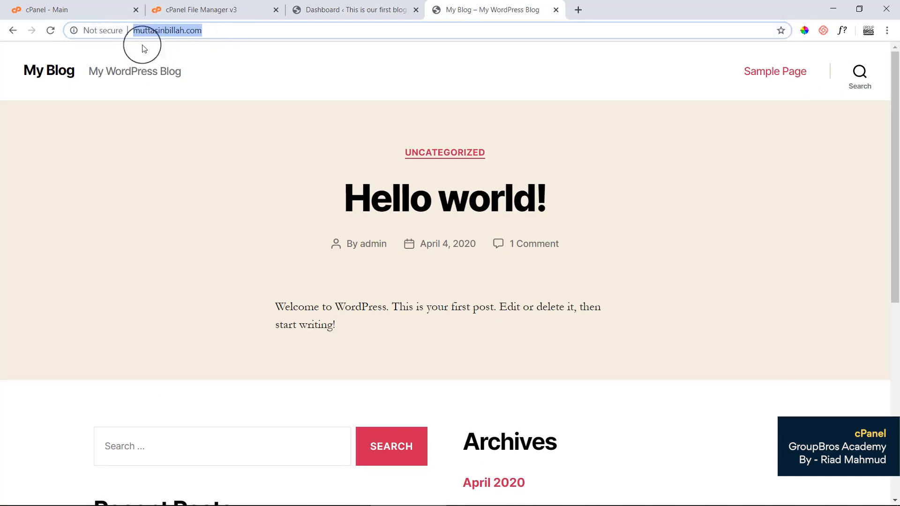
left_click(214, 118)
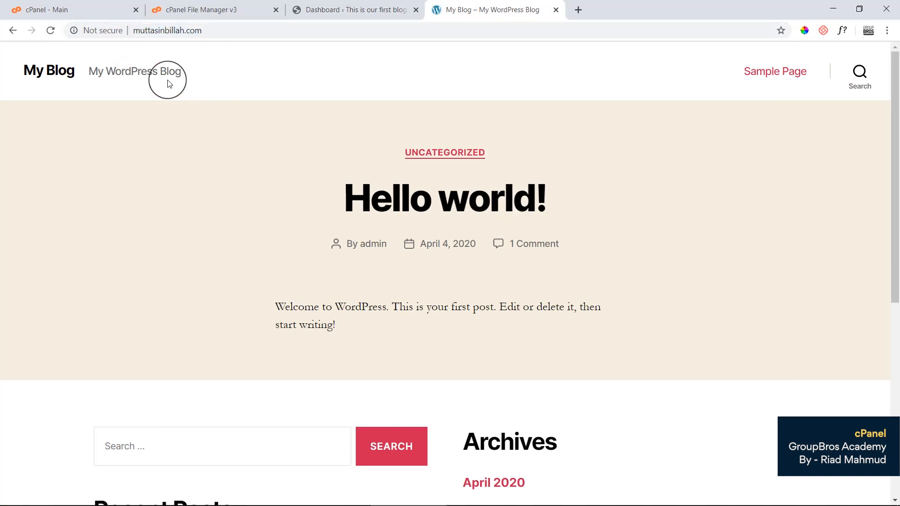
Go back to the demo subdomain's WordPress Dashboard tab.
left_click(315, 11)
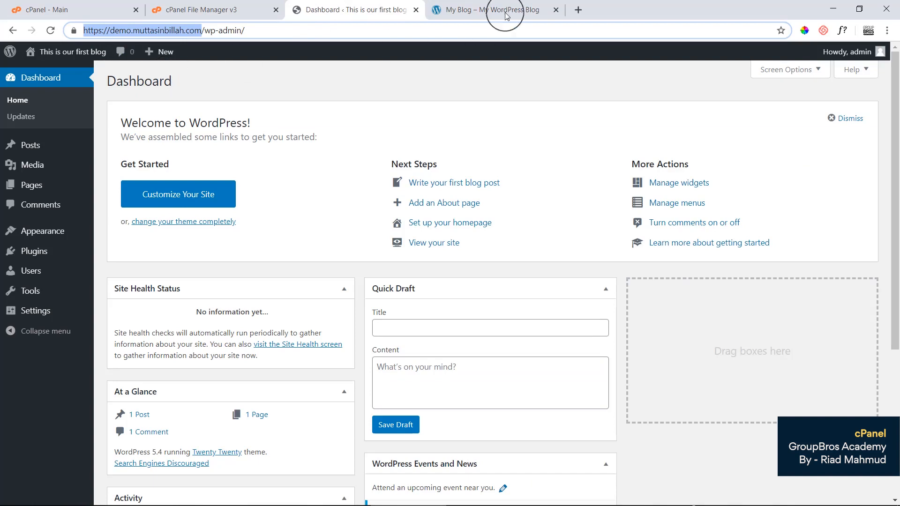
left_click(451, 18)
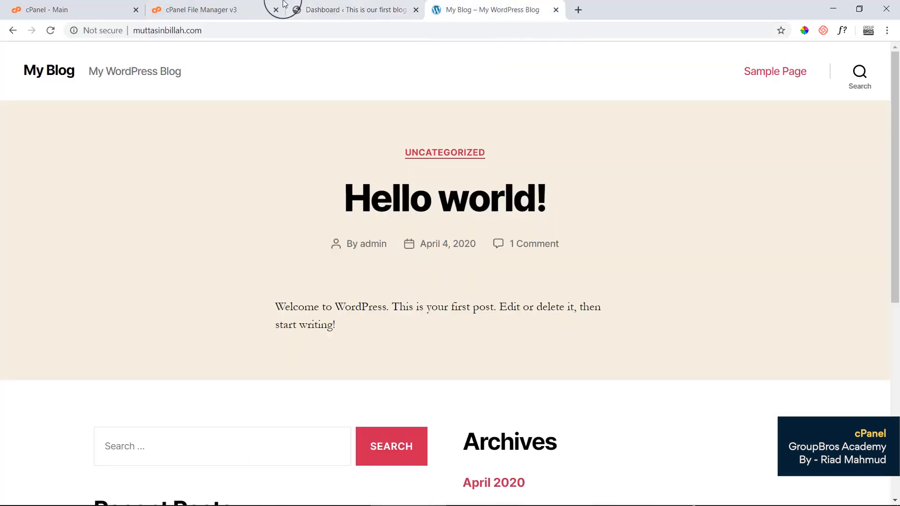
left_click(336, 4)
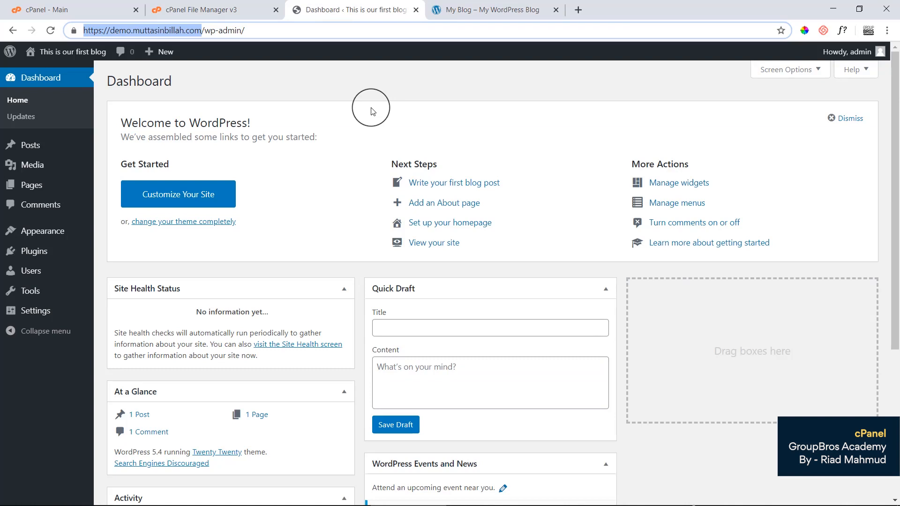
Use Visit Site to open the demo subdomain's 'This is our first blog' front page.
mouse_move(68, 53)
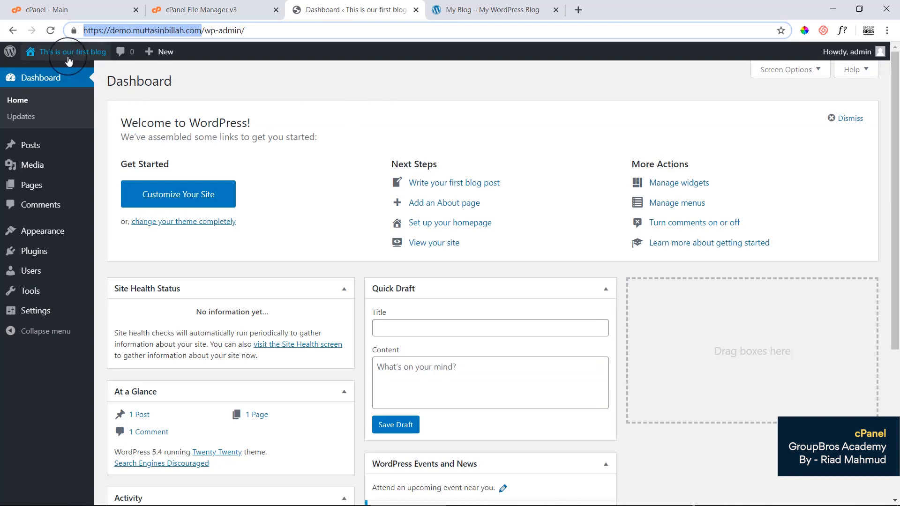
left_click(47, 70)
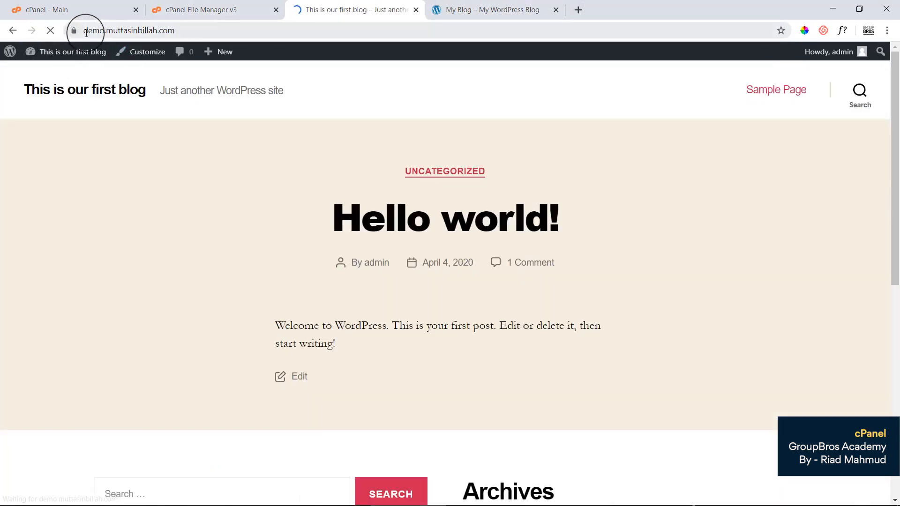
left_click_drag(83, 31, 261, 161)
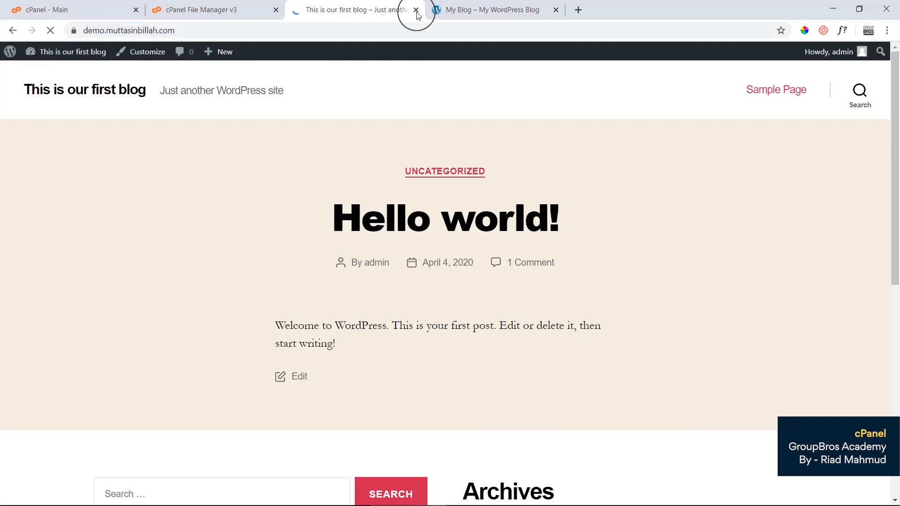
Compare the demo front page with the main-domain My Blog, ending on My Blog.
left_click(424, 14)
left_click(253, 26)
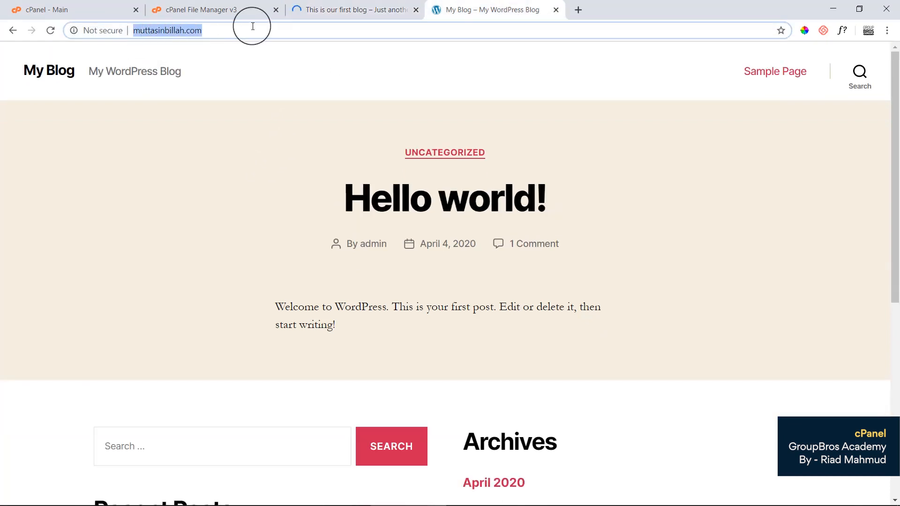
left_click(272, 120)
left_click(347, 10)
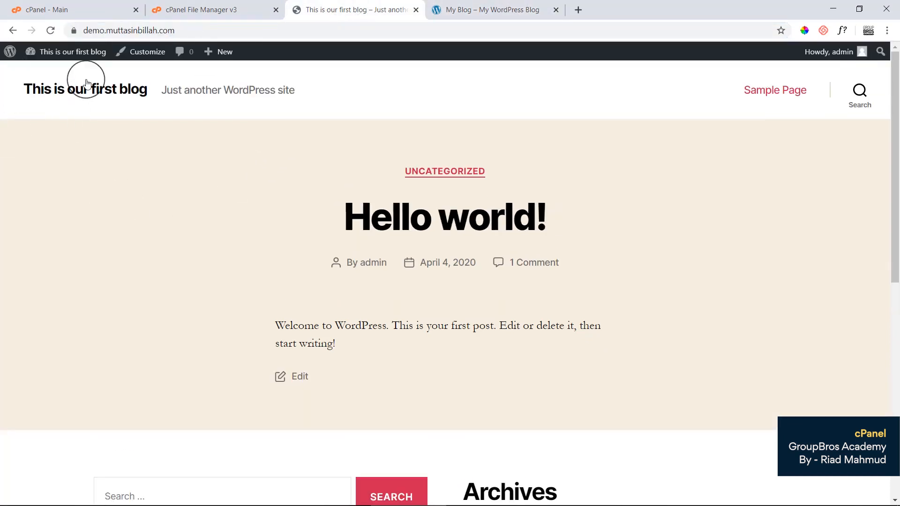
scroll(394, 347, "down", 10)
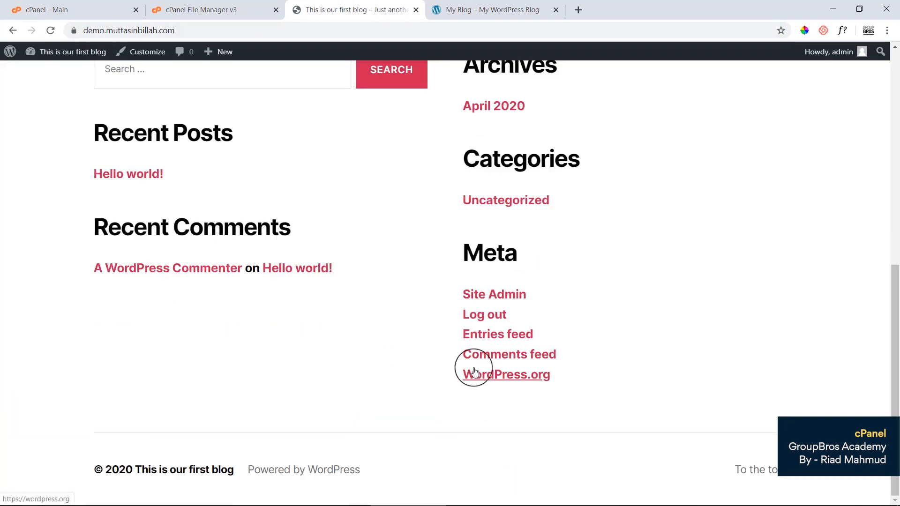
scroll(475, 372, "up", 10)
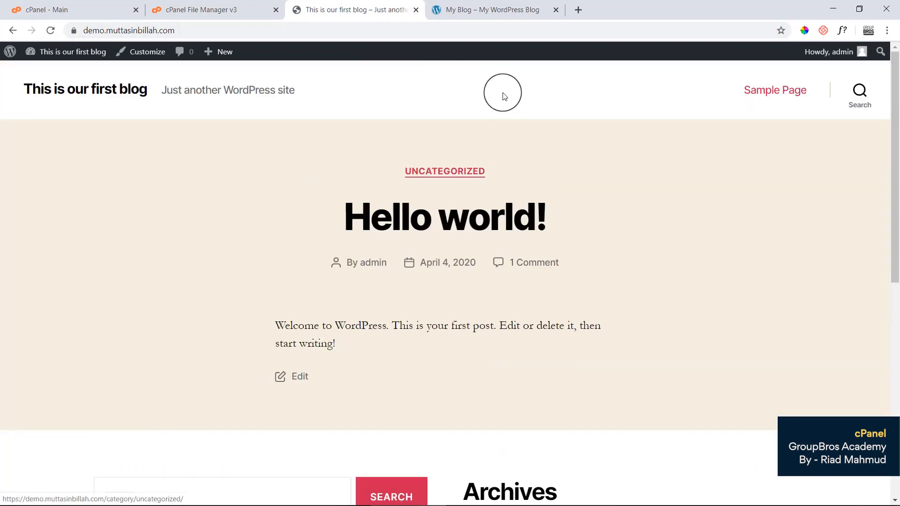
left_click(504, 14)
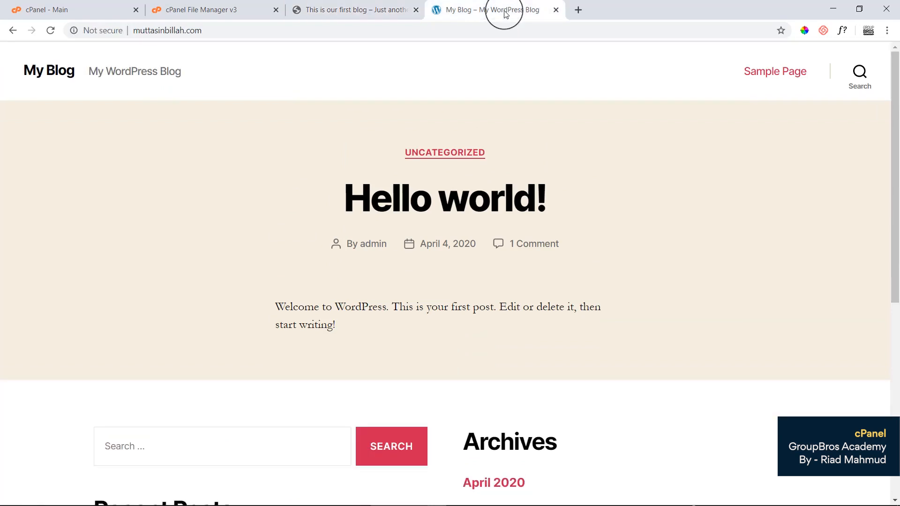